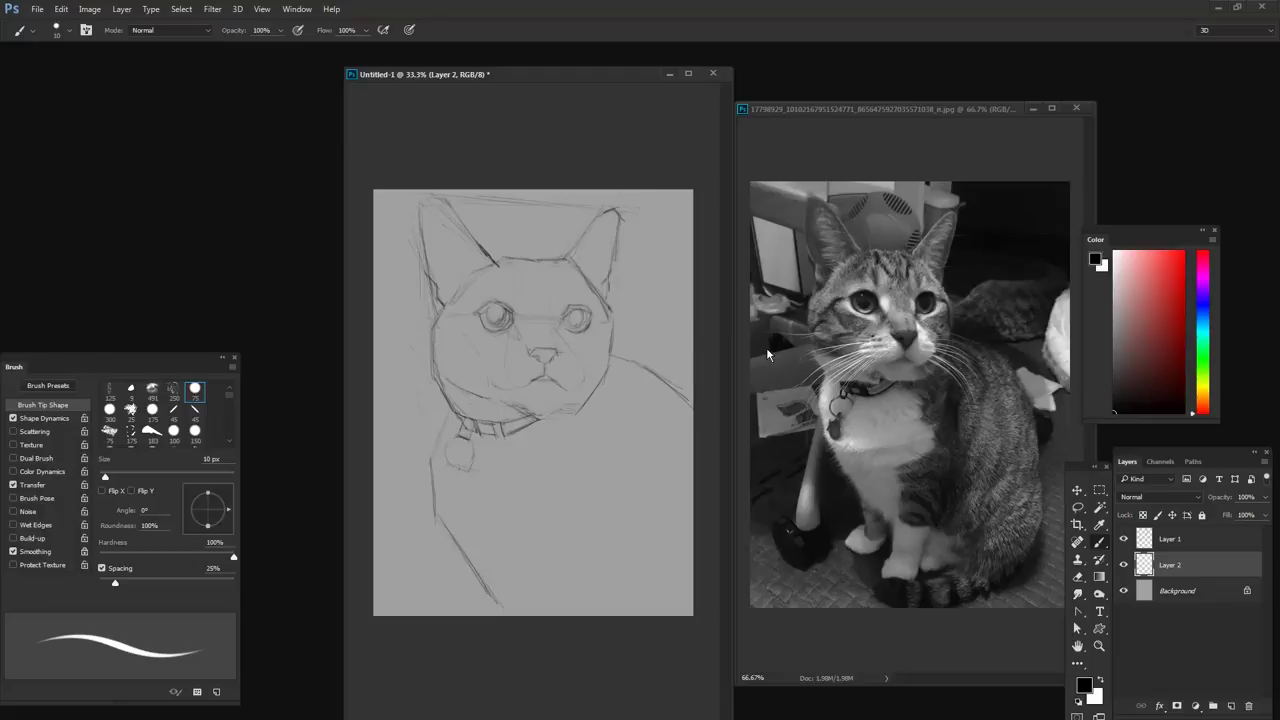
- Switch to a hard elliptical brush tip with a 17° angle and 36% roundness, at 30 px
key(shift+period)
key(period)
key(period)
drag(207, 525, 252, 508)
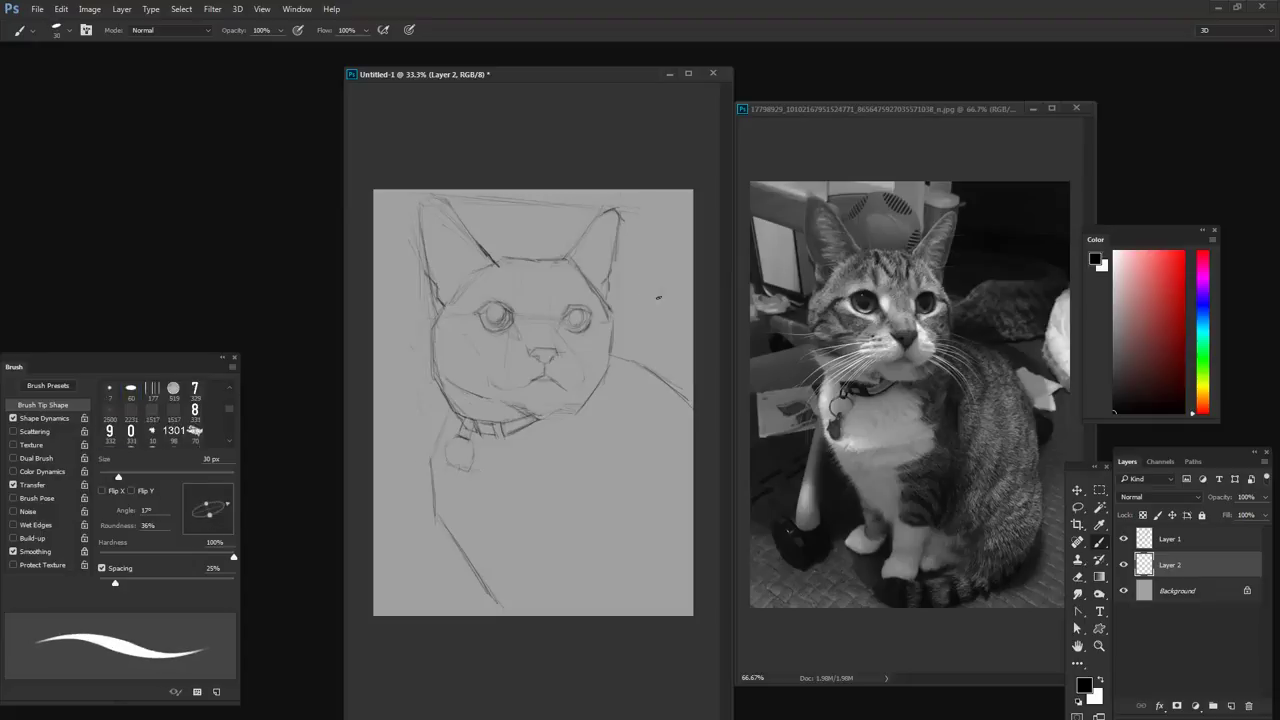
- Paint a column of black, mid-grey and light-grey value swatches beside the cat sketch with a 35 px brush
mouse_move(652, 307)
mouse_down()
mouse_move(664, 298)
mouse_move(656, 310)
mouse_up()
click(1114, 361)
click(1112, 350)
key(])
mouse_move(652, 296)
mouse_down()
mouse_move(664, 279)
mouse_move(654, 290)
mouse_up()
click(1113, 278)
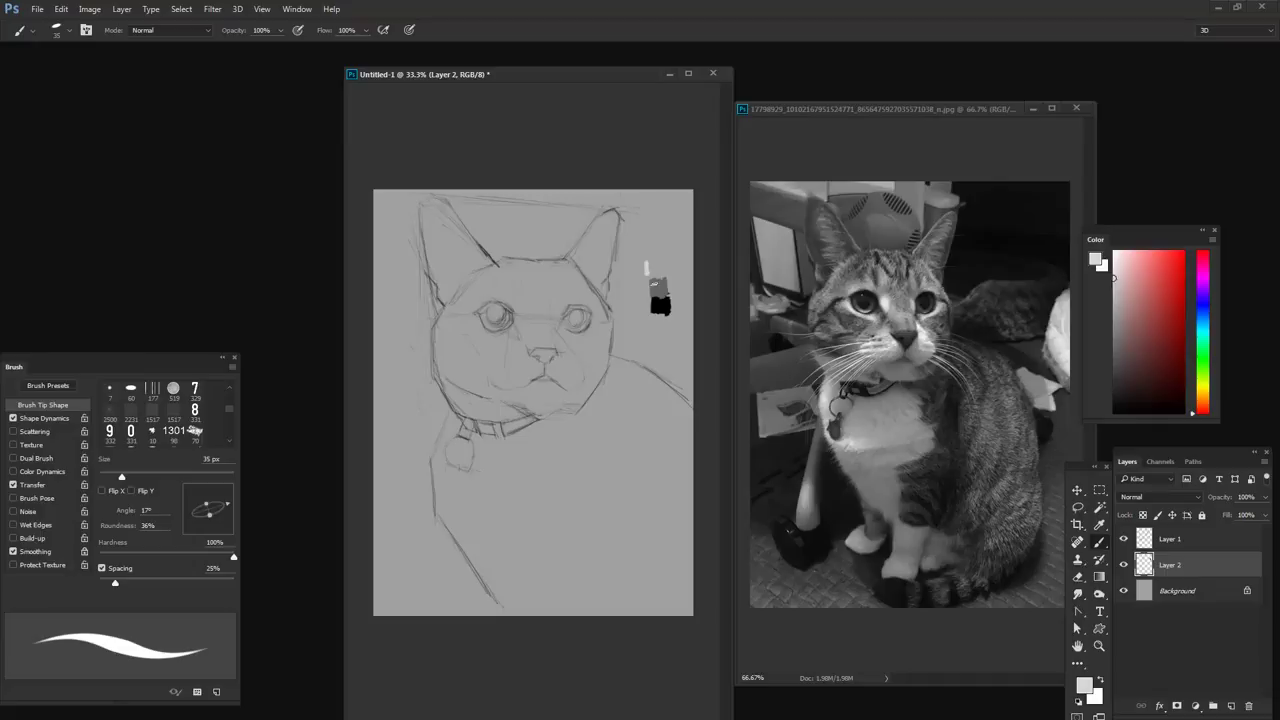
drag(648, 271, 660, 269)
- Paint the outlines and pupils of both cat eyes in black sampled from the darkest swatch
alt+click(659, 305)
mouse_move(479, 314)
mouse_down()
mouse_move(498, 332)
mouse_move(513, 313)
mouse_up()
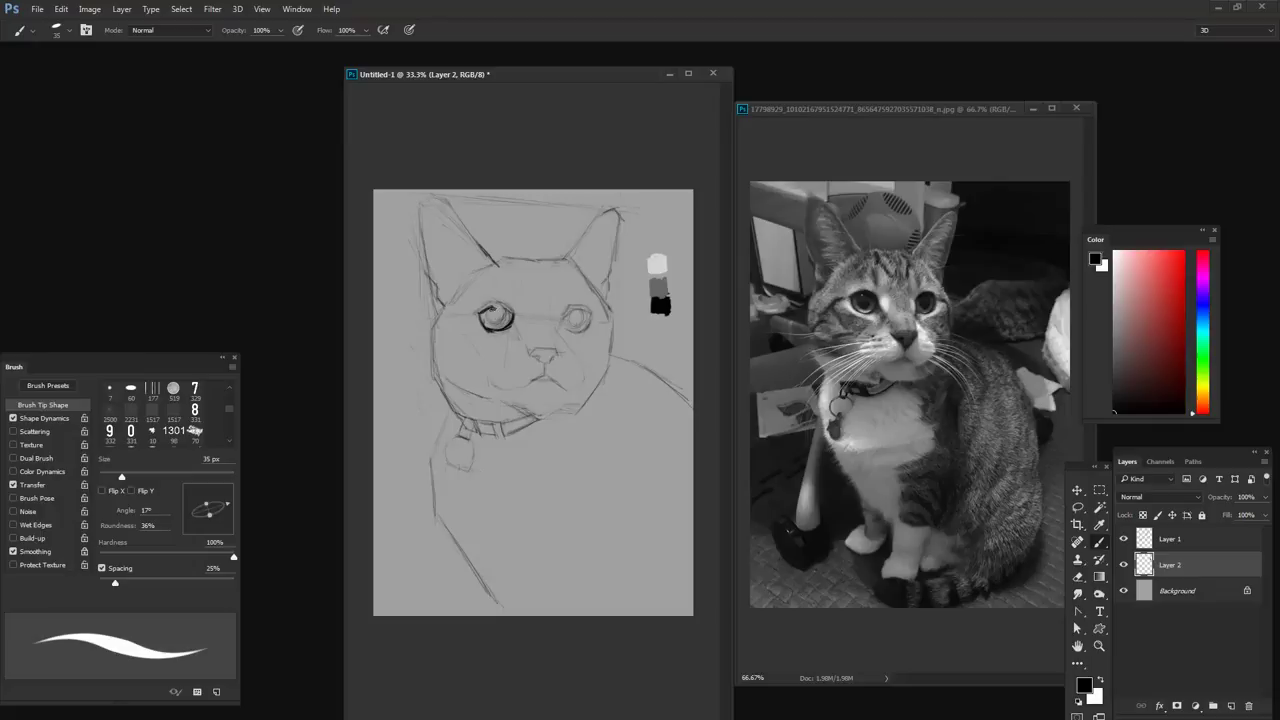
mouse_move(490, 310)
mouse_down()
mouse_move(494, 322)
mouse_move(502, 308)
mouse_move(494, 317)
mouse_up()
drag(573, 320, 576, 318)
mouse_move(588, 316)
mouse_down()
mouse_move(578, 330)
mouse_move(589, 306)
mouse_up()
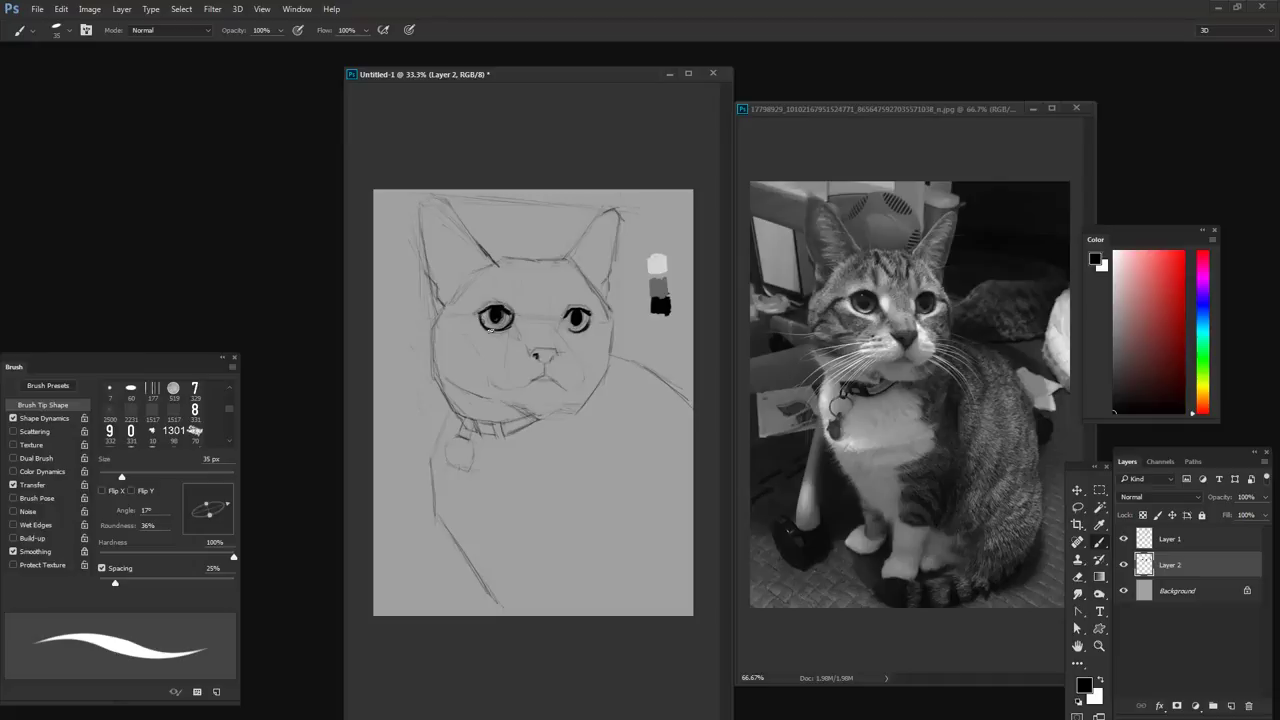
- Darken the inner corner of the left-hand eye and paint the nostrils in black, reducing the brush to 25 px
drag(486, 329, 512, 316)
key(bracketleft)
key(bracketleft)
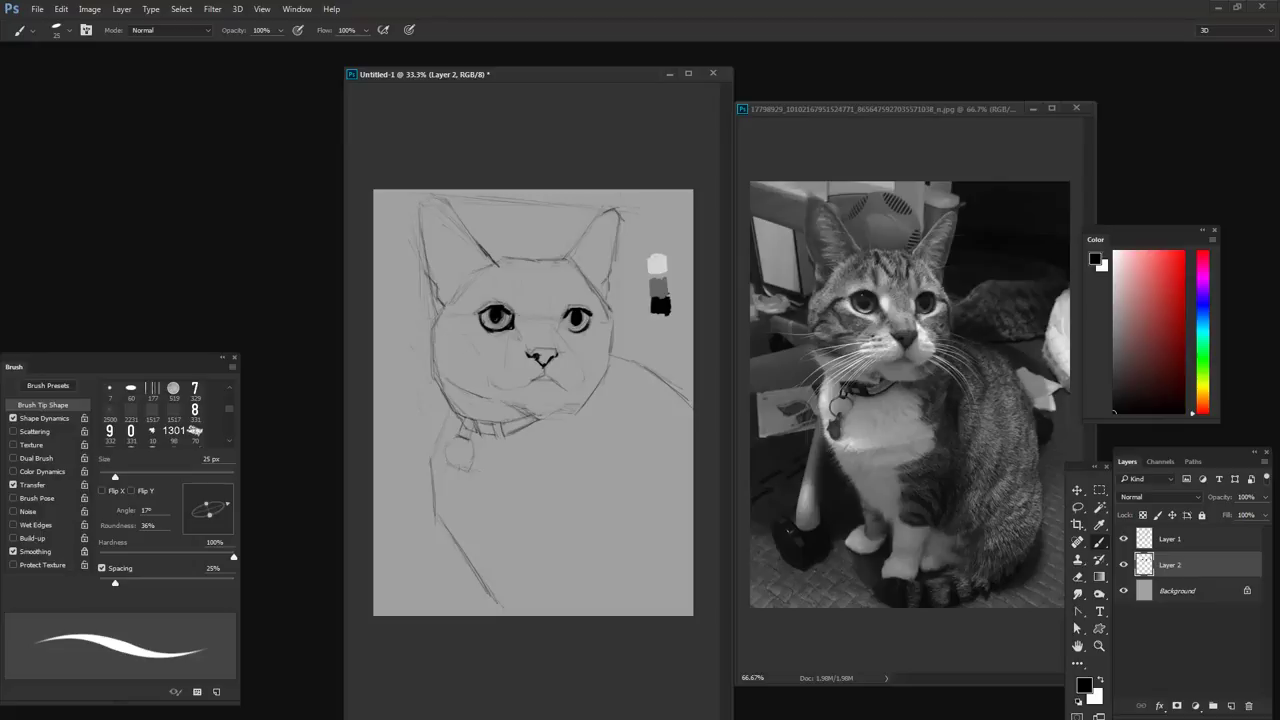
- Turn off brush Transfer and shade both inner eye corners with a 70 px brush at 60% opacity
key(bracketright)
key(bracketright)
key(bracketright)
key(bracketright)
key(bracketright)
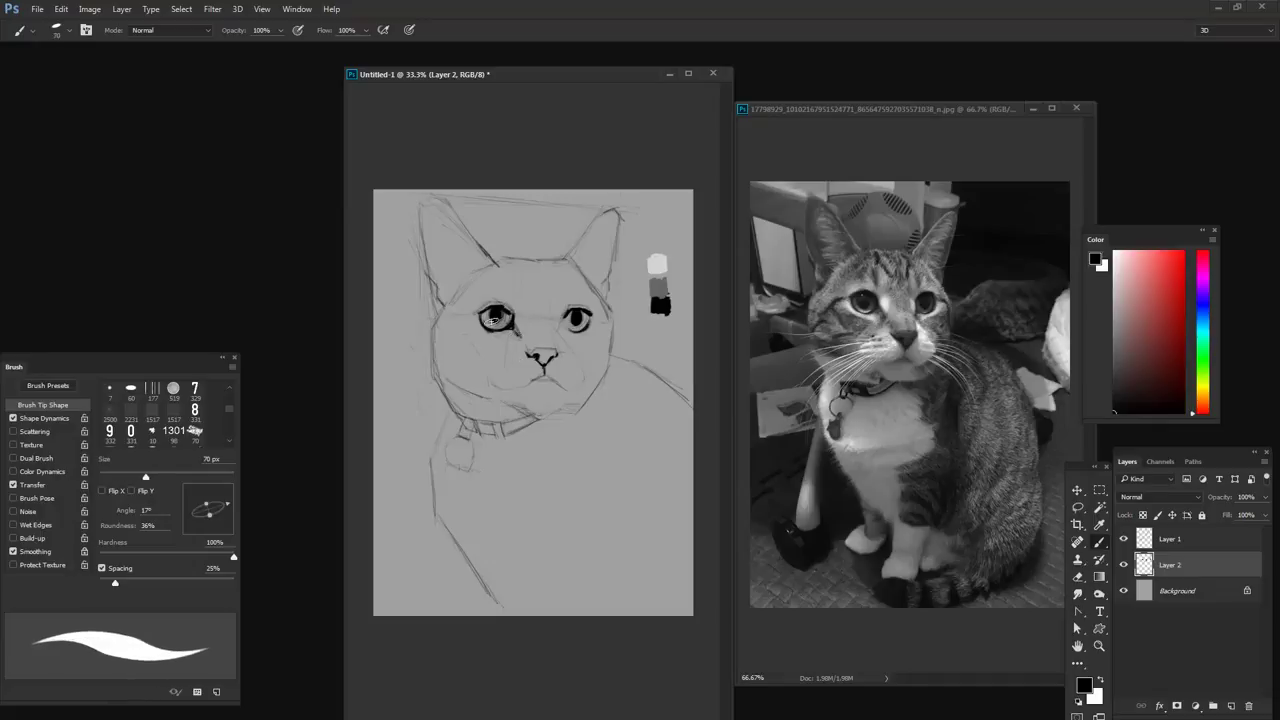
click(13, 484)
key(3)
key(6)
drag(512, 331, 500, 334)
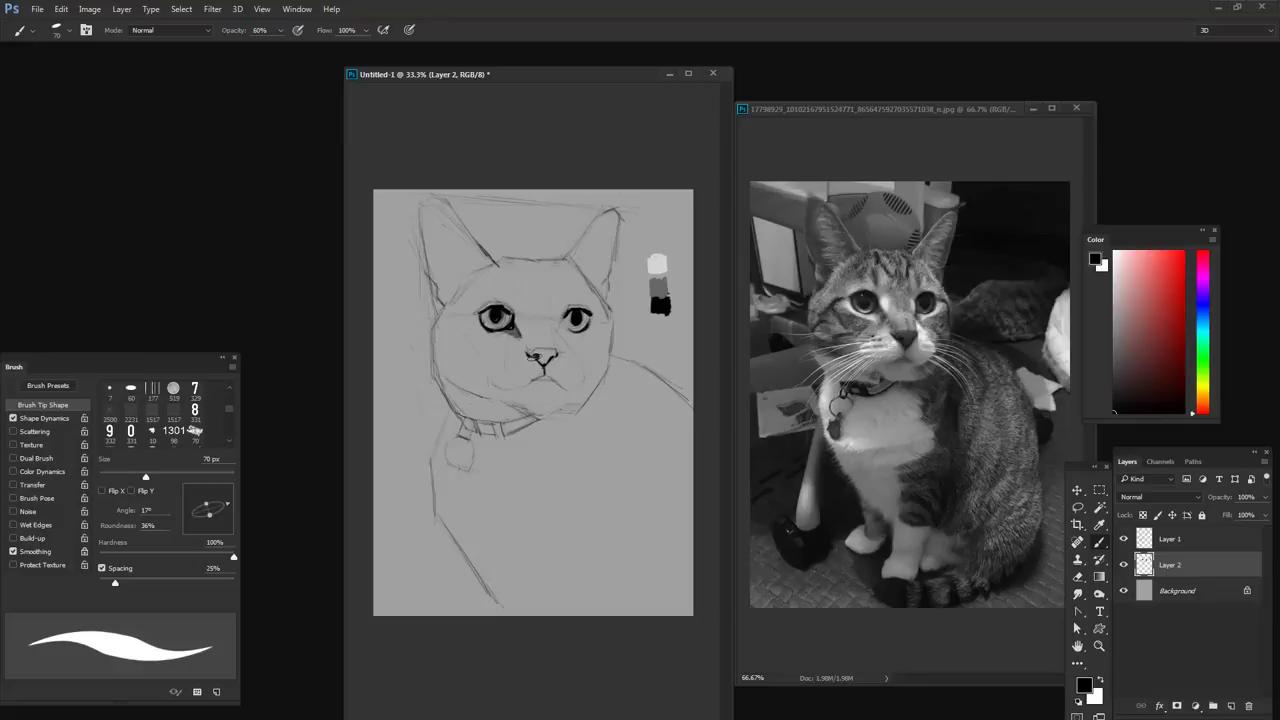
mouse_move(584, 328)
mouse_down()
mouse_move(566, 336)
mouse_move(562, 322)
mouse_up()
- Shade under the mouth and paint the dark collar stripes with a 60 px brush at 80% opacity
key(bracketleft)
drag(544, 376, 531, 380)
drag(498, 425, 504, 428)
mouse_move(494, 424)
mouse_down()
mouse_move(468, 418)
mouse_move(480, 420)
mouse_up()
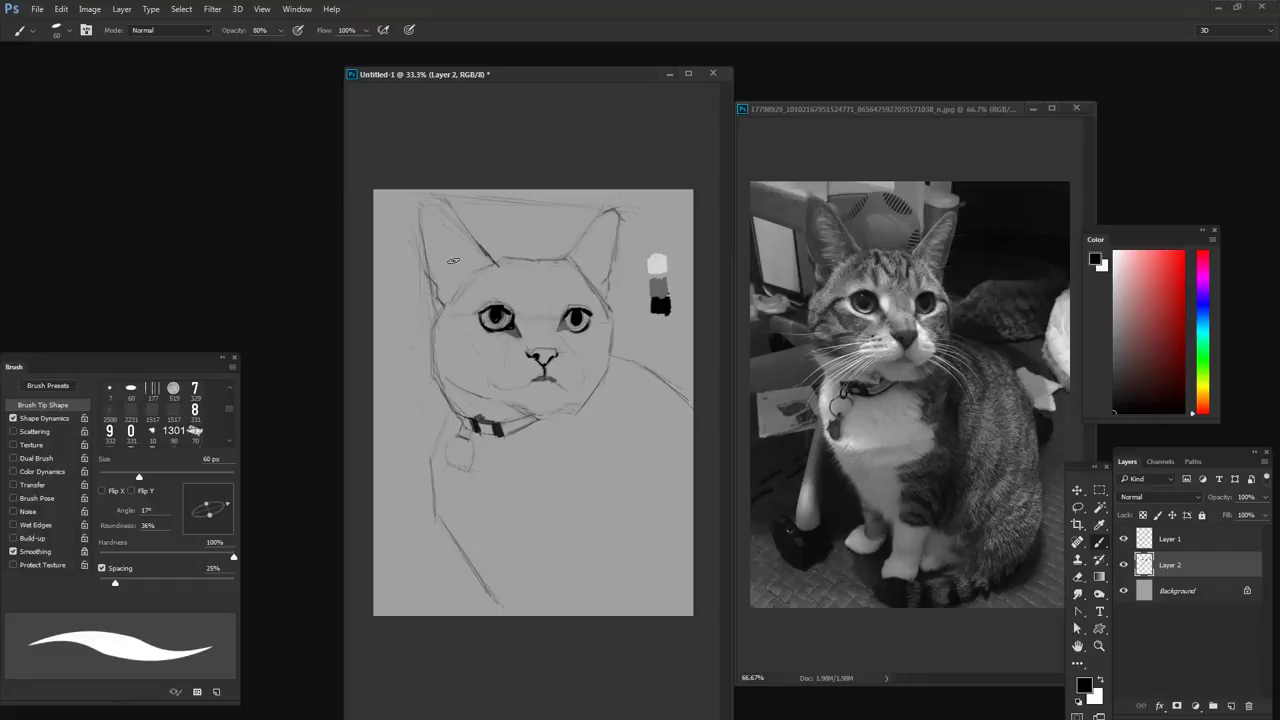
- Sample the mid-grey swatch as the painting colour and enlarge the brush to 100 px
key(bracketright)
key(bracketright)
key(bracketright)
key(bracketright)
key(bracketright)
alt+click(658, 287)
key(bracketleft)
drag(428, 212, 441, 283)
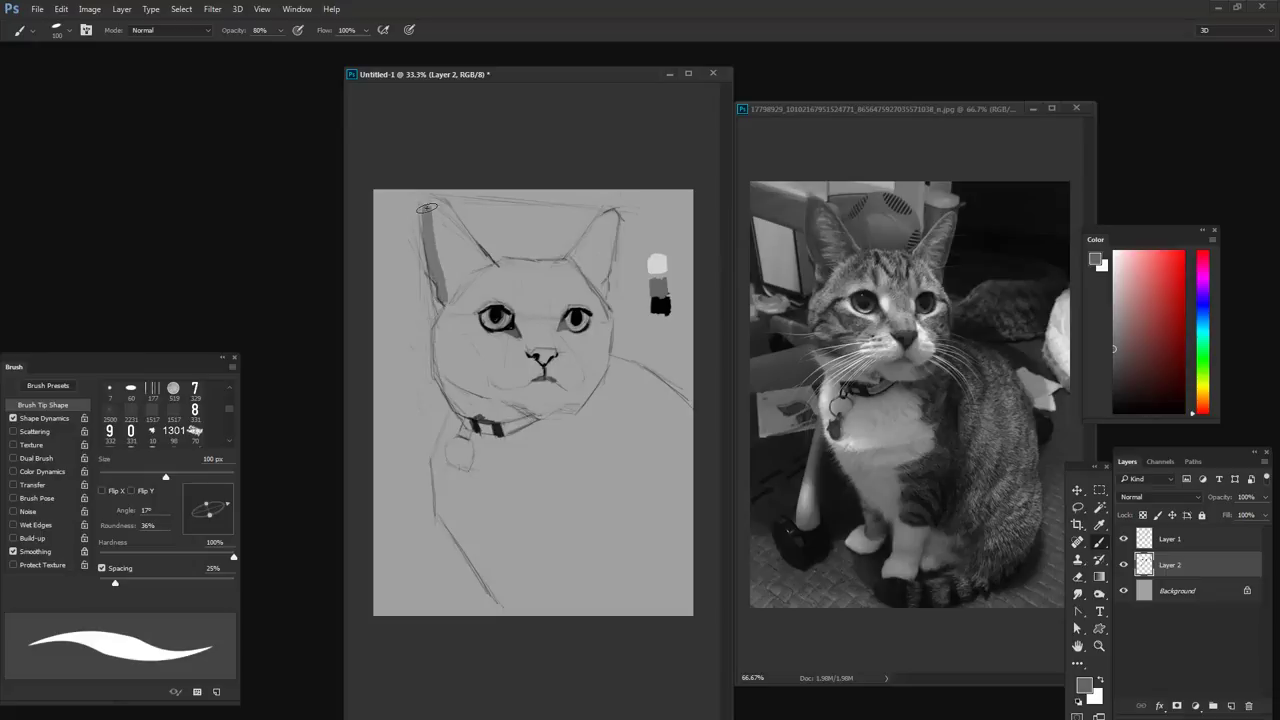
mouse_move(441, 210)
mouse_down()
mouse_move(479, 267)
mouse_move(449, 213)
mouse_move(479, 263)
mouse_move(452, 298)
mouse_move(449, 271)
mouse_move(453, 286)
mouse_move(469, 264)
mouse_move(437, 324)
mouse_move(441, 353)
mouse_move(451, 393)
mouse_move(498, 399)
mouse_up()
key(ctrl+z)
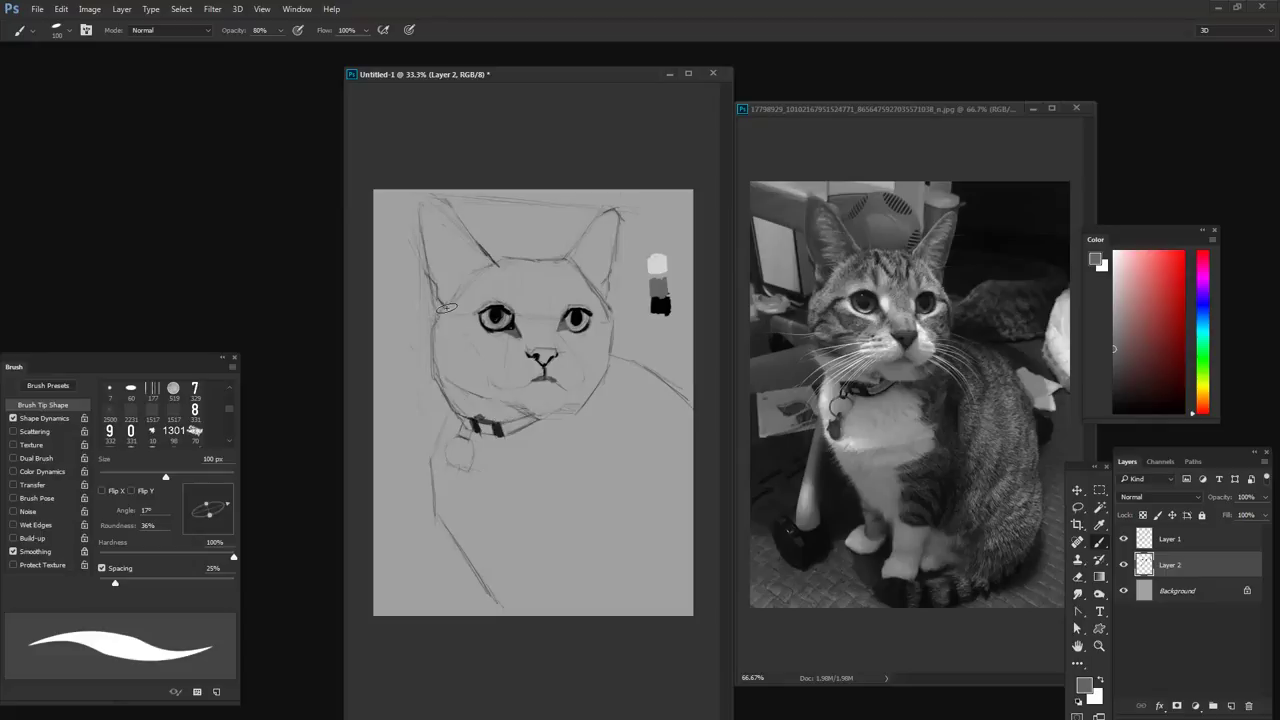
- Fill both ears and the shaded right side of the cat's face and body with mid grey
drag(427, 198, 443, 316)
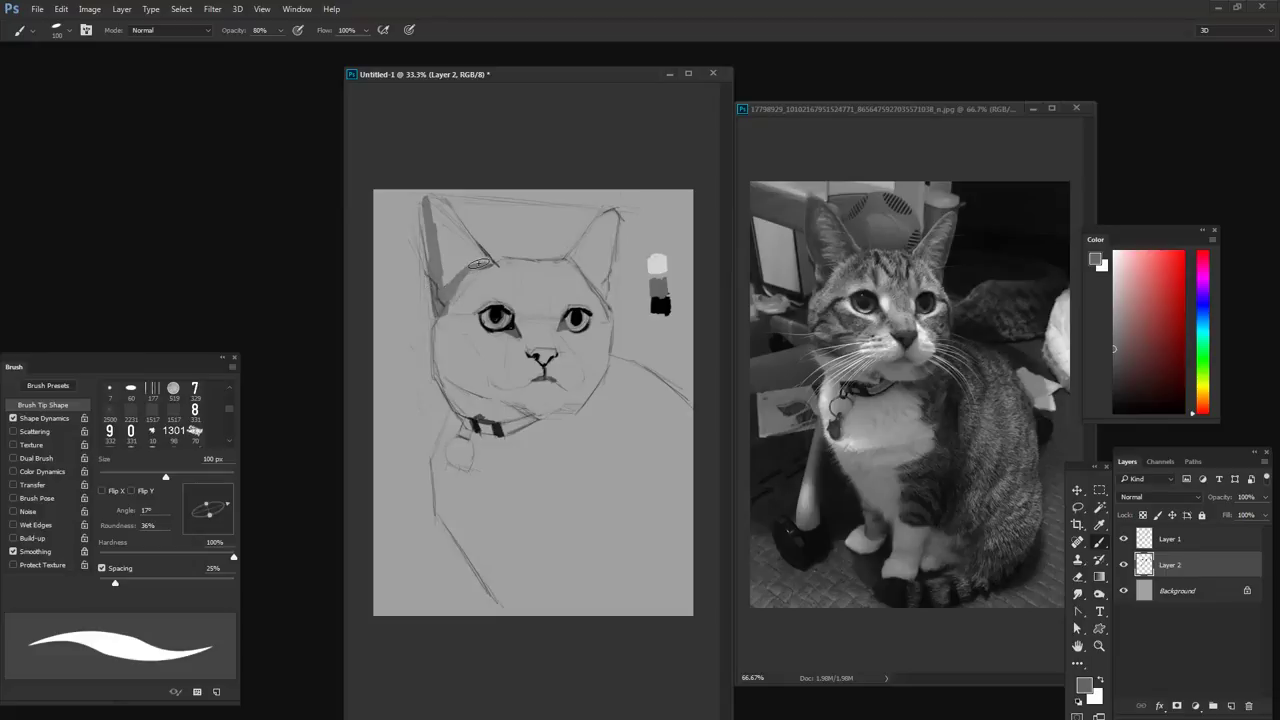
mouse_move(480, 262)
mouse_down()
mouse_move(436, 215)
mouse_move(452, 280)
mouse_up()
mouse_move(607, 212)
mouse_down()
mouse_move(575, 252)
mouse_move(600, 287)
mouse_move(608, 222)
mouse_move(582, 252)
mouse_move(585, 271)
mouse_up()
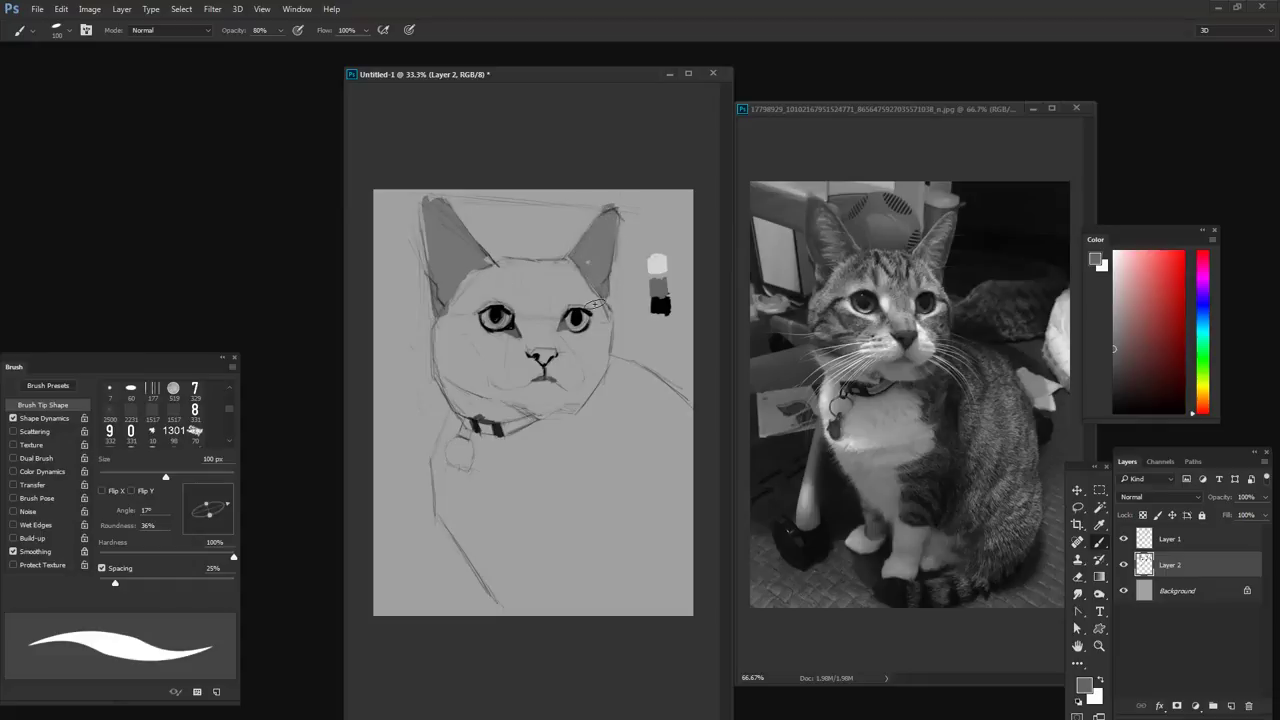
mouse_move(598, 300)
mouse_down()
mouse_move(600, 344)
mouse_move(602, 329)
mouse_move(564, 338)
mouse_move(590, 370)
mouse_move(580, 403)
mouse_move(596, 383)
mouse_move(578, 412)
mouse_move(557, 416)
mouse_move(583, 431)
mouse_move(584, 468)
mouse_move(602, 477)
mouse_move(582, 524)
mouse_move(560, 532)
mouse_move(557, 601)
mouse_move(590, 622)
mouse_move(613, 581)
mouse_move(624, 608)
mouse_move(613, 602)
mouse_move(610, 620)
mouse_move(639, 644)
mouse_move(685, 476)
mouse_move(687, 519)
mouse_move(655, 604)
mouse_move(645, 580)
mouse_move(627, 620)
mouse_move(607, 530)
mouse_move(597, 557)
mouse_move(587, 537)
mouse_move(567, 572)
mouse_up()
mouse_move(577, 525)
mouse_down()
mouse_move(612, 476)
mouse_move(608, 547)
mouse_move(623, 521)
mouse_move(636, 552)
mouse_move(652, 437)
mouse_move(639, 379)
mouse_move(655, 391)
mouse_move(619, 363)
mouse_move(666, 392)
mouse_move(686, 436)
mouse_move(597, 366)
mouse_move(605, 339)
mouse_move(614, 396)
mouse_move(600, 400)
mouse_move(611, 380)
mouse_move(591, 405)
mouse_move(591, 462)
mouse_move(622, 398)
mouse_move(658, 470)
mouse_move(601, 581)
mouse_move(601, 464)
mouse_move(594, 551)
mouse_move(578, 532)
mouse_move(567, 575)
mouse_move(590, 604)
mouse_up()
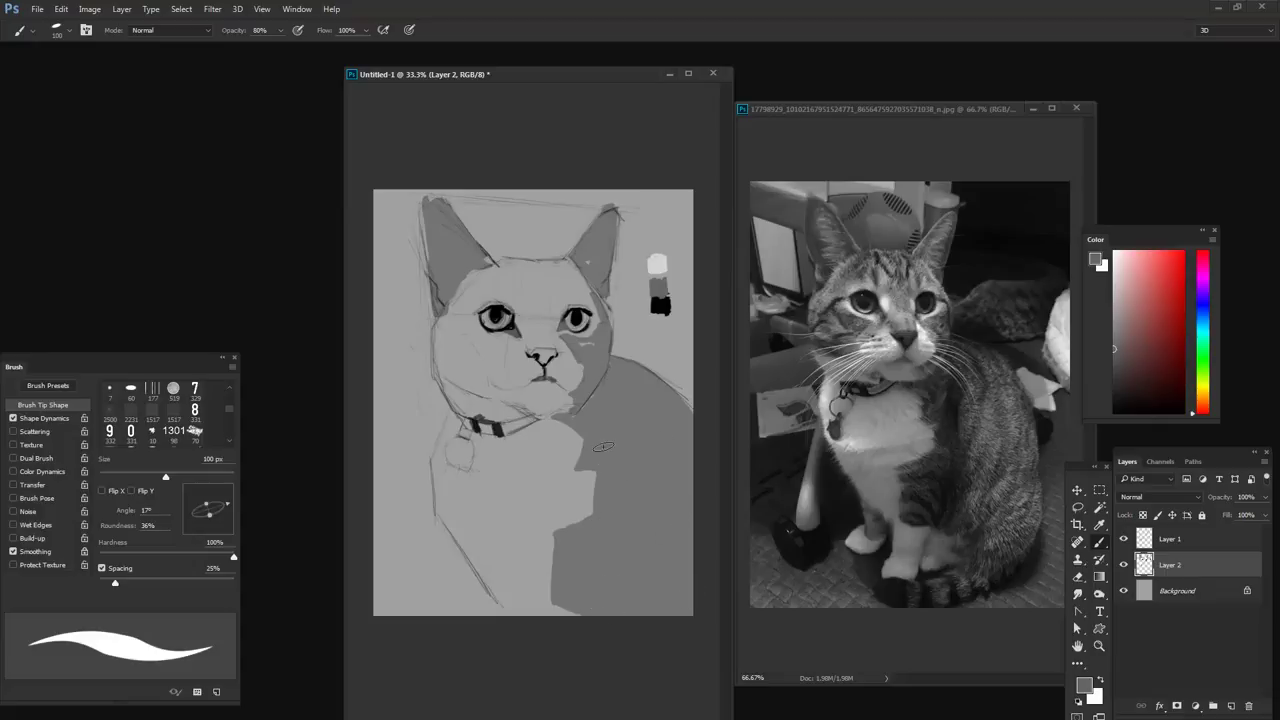
- Fill the cat's forehead and cheeks with mid grey using a 90 px brush, leaving the eye rims and muzzle light
key(bracketleft)
key(bracketleft)
key(bracketleft)
key(bracketright)
key(bracketright)
mouse_move(502, 360)
mouse_down()
mouse_move(482, 385)
mouse_move(450, 367)
mouse_move(436, 333)
mouse_move(470, 372)
mouse_move(456, 336)
mouse_move(508, 348)
mouse_move(445, 335)
mouse_move(455, 320)
mouse_move(442, 312)
mouse_move(462, 320)
mouse_move(472, 298)
mouse_move(505, 292)
mouse_move(468, 310)
mouse_move(505, 285)
mouse_move(462, 270)
mouse_move(456, 292)
mouse_move(498, 264)
mouse_move(550, 260)
mouse_move(582, 285)
mouse_move(592, 303)
mouse_move(556, 304)
mouse_move(548, 348)
mouse_move(522, 274)
mouse_move(580, 294)
mouse_move(583, 268)
mouse_up()
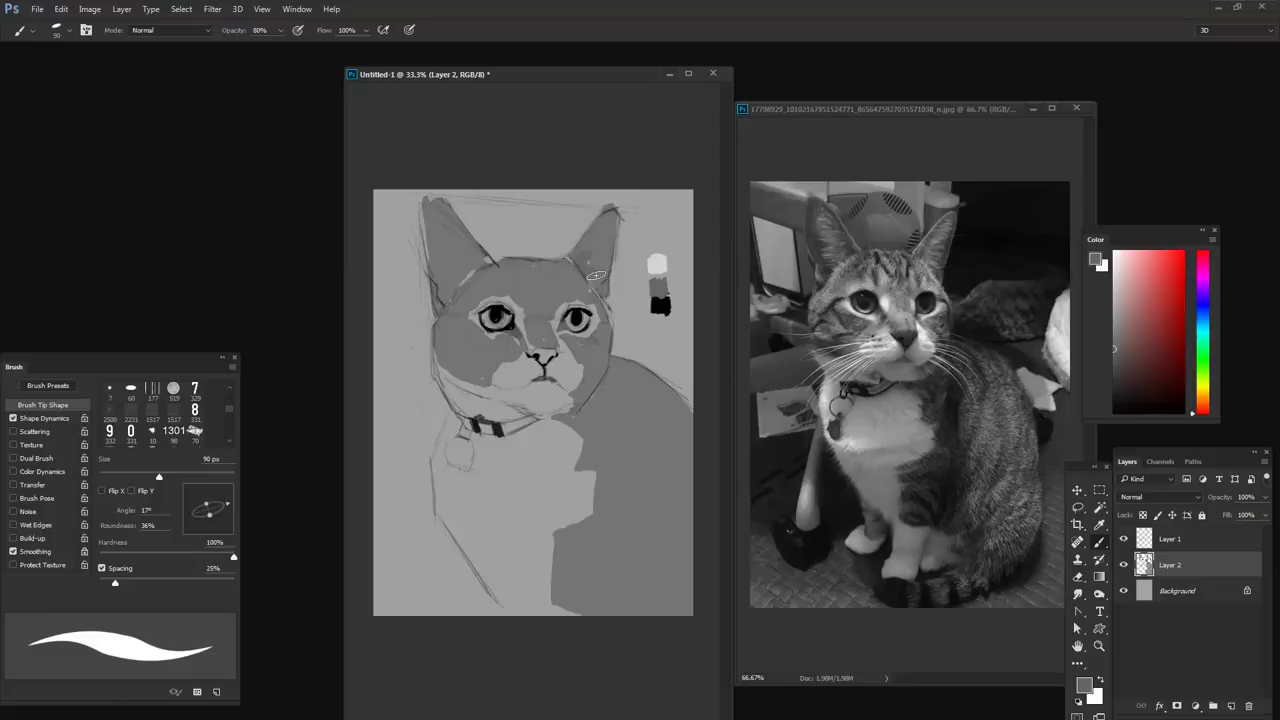
- Paint the nose in mid grey and darken it with black at 60% opacity, using a 60 to 50 px brush
key(bracketleft)
key(bracketleft)
key(bracketleft)
drag(530, 349, 543, 362)
alt+click(661, 300)
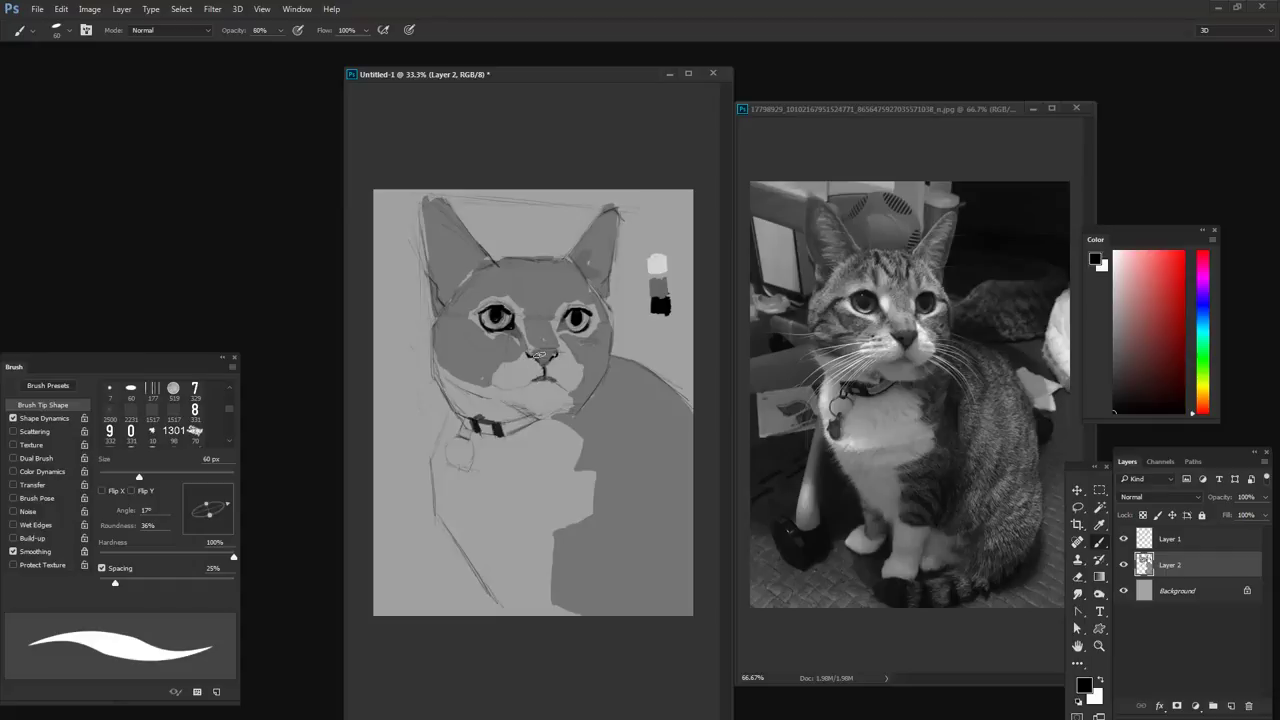
key(6)
key(bracketleft)
alt+click(525, 300)
- Lighten the fur around both eyes with the light-grey swatch colour at 60% opacity, reducing the brush to 40 px
alt+click(656, 264)
key(bracketright)
key(bracketleft)
drag(520, 320, 506, 337)
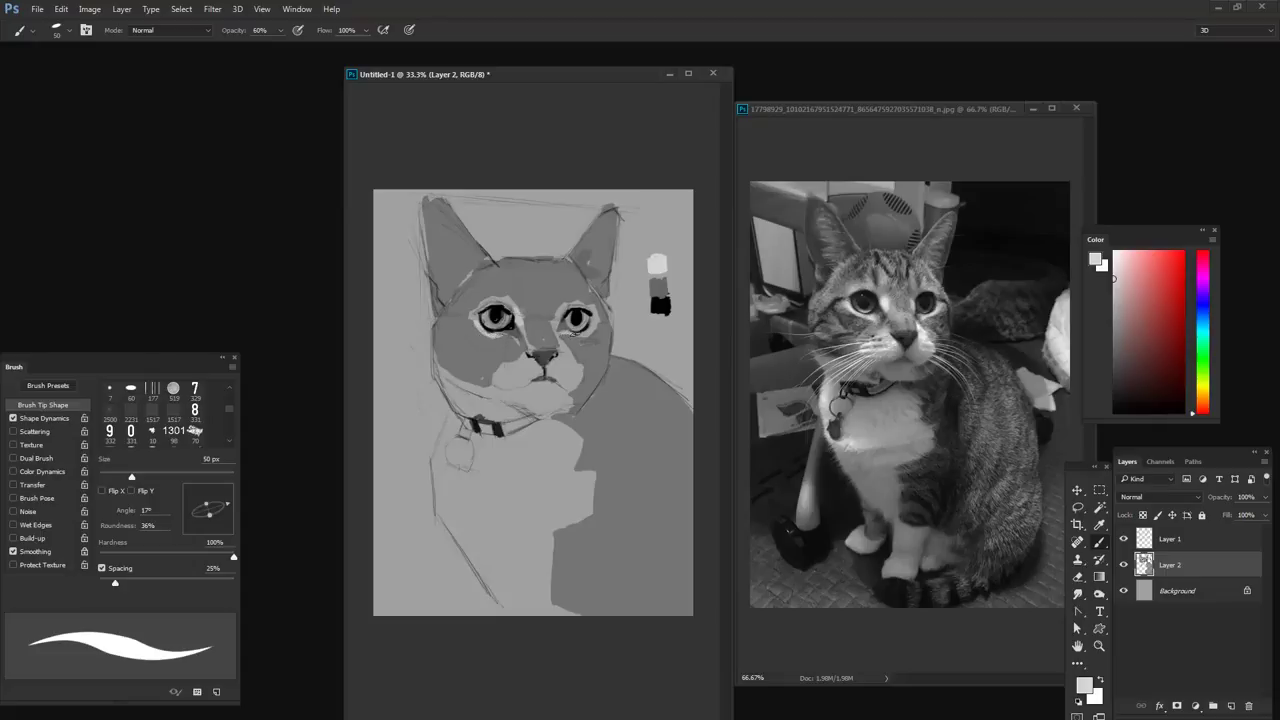
drag(588, 334, 597, 324)
key(bracketleft)
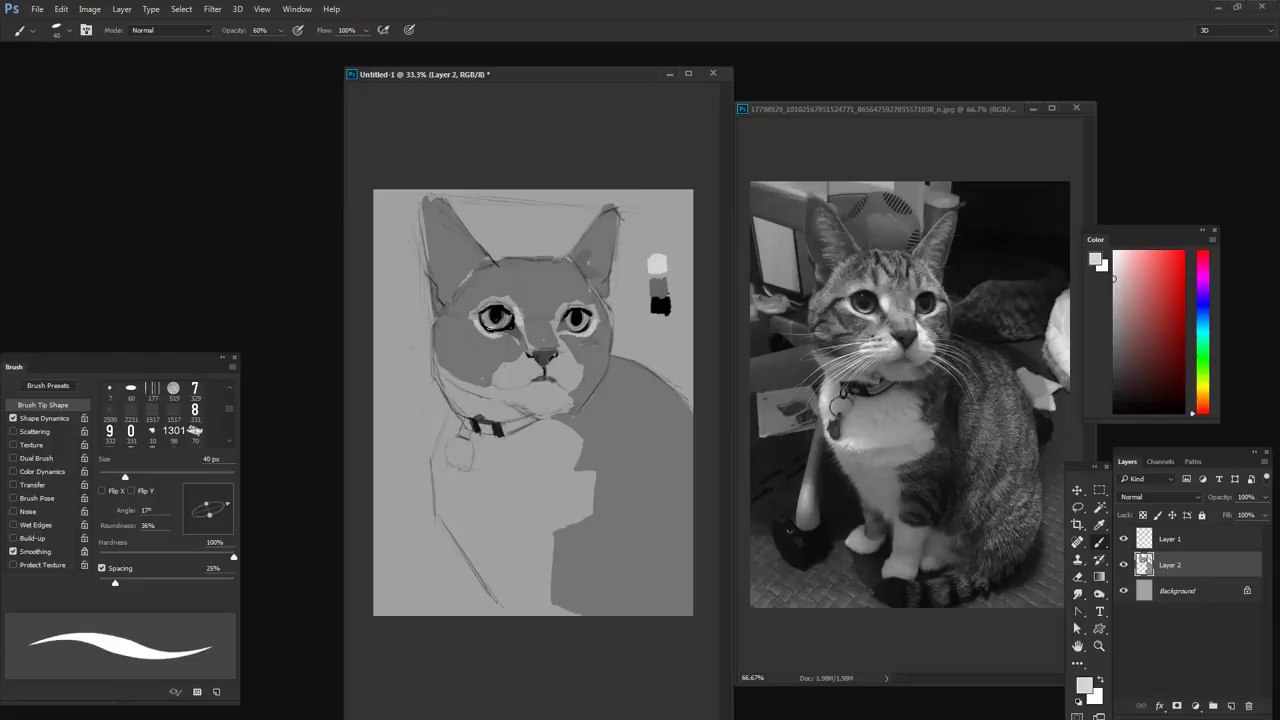
- Touch up the left-hand iris in mid grey and strengthen both pupils with black at 90% opacity and 40 px
alt+click(661, 290)
key(bracketright)
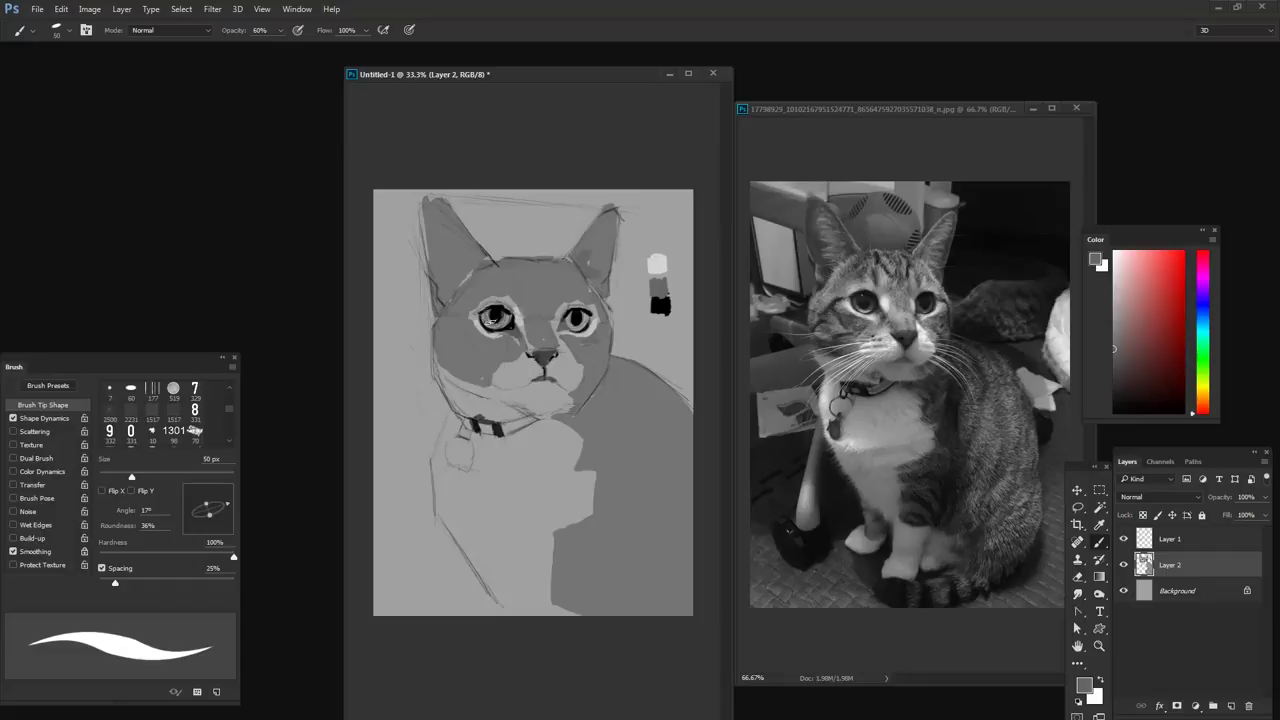
alt+click(494, 308)
scroll(497, 310, up, 1)
key(bracketleft)
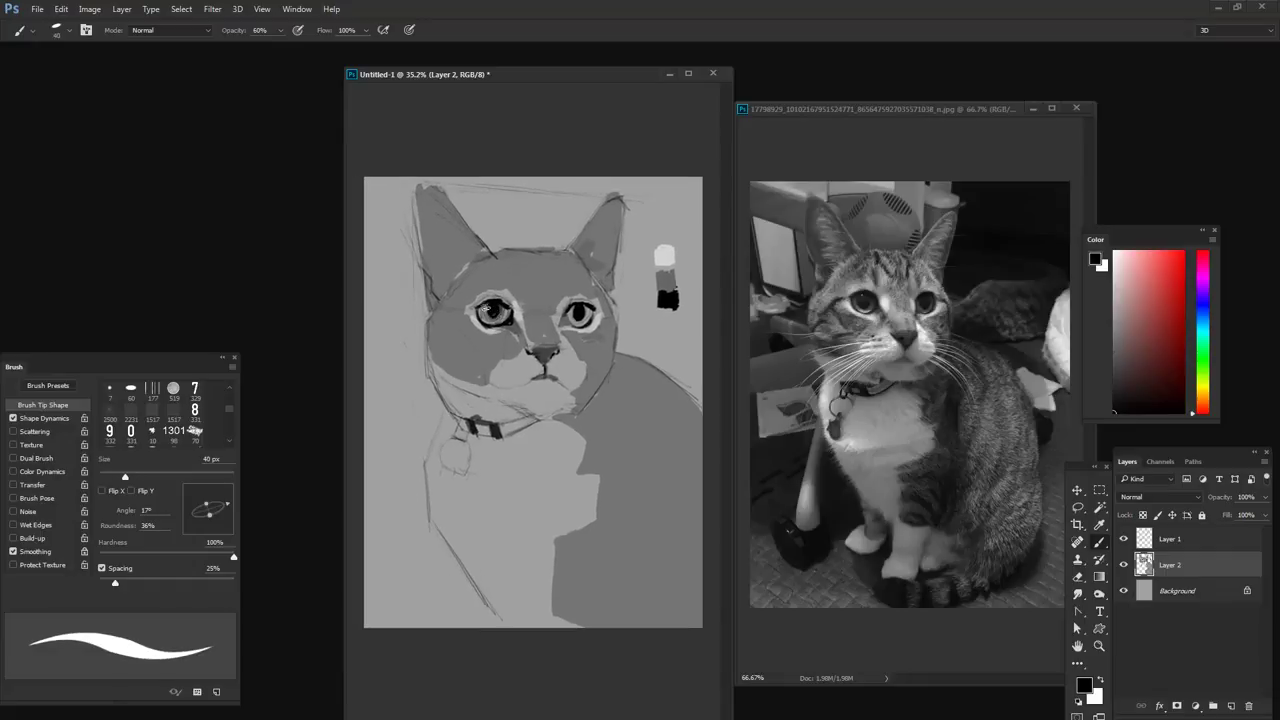
key(0)
key(9)
drag(572, 306, 579, 319)
- Paint both sides of the muzzle in light grey with a 45 px brush at 60% opacity
alt+click(668, 252)
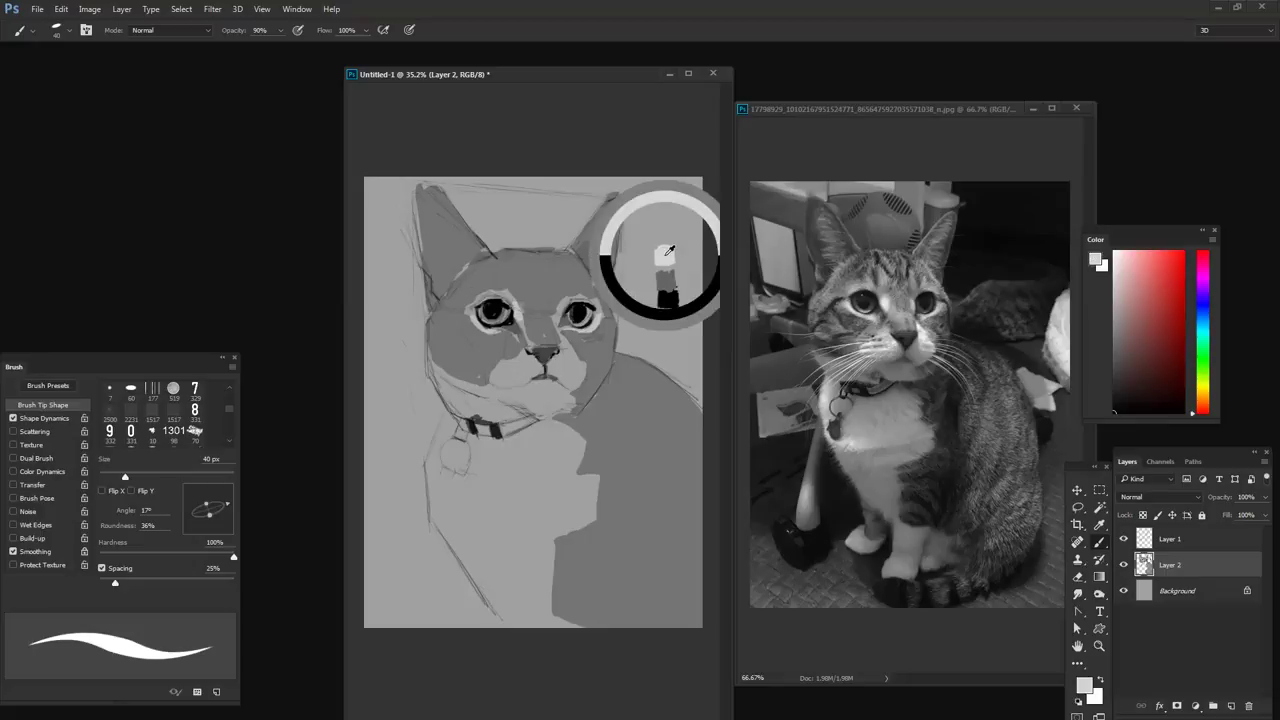
key(bracketright)
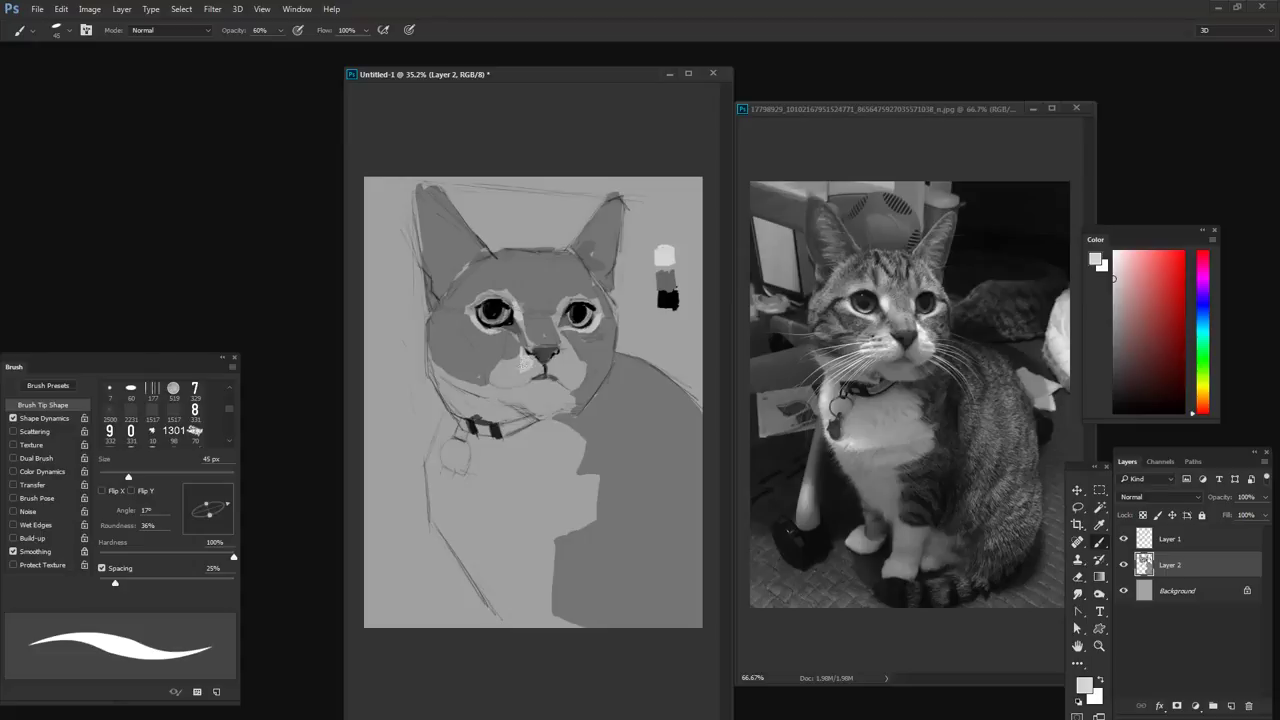
drag(504, 376, 516, 368)
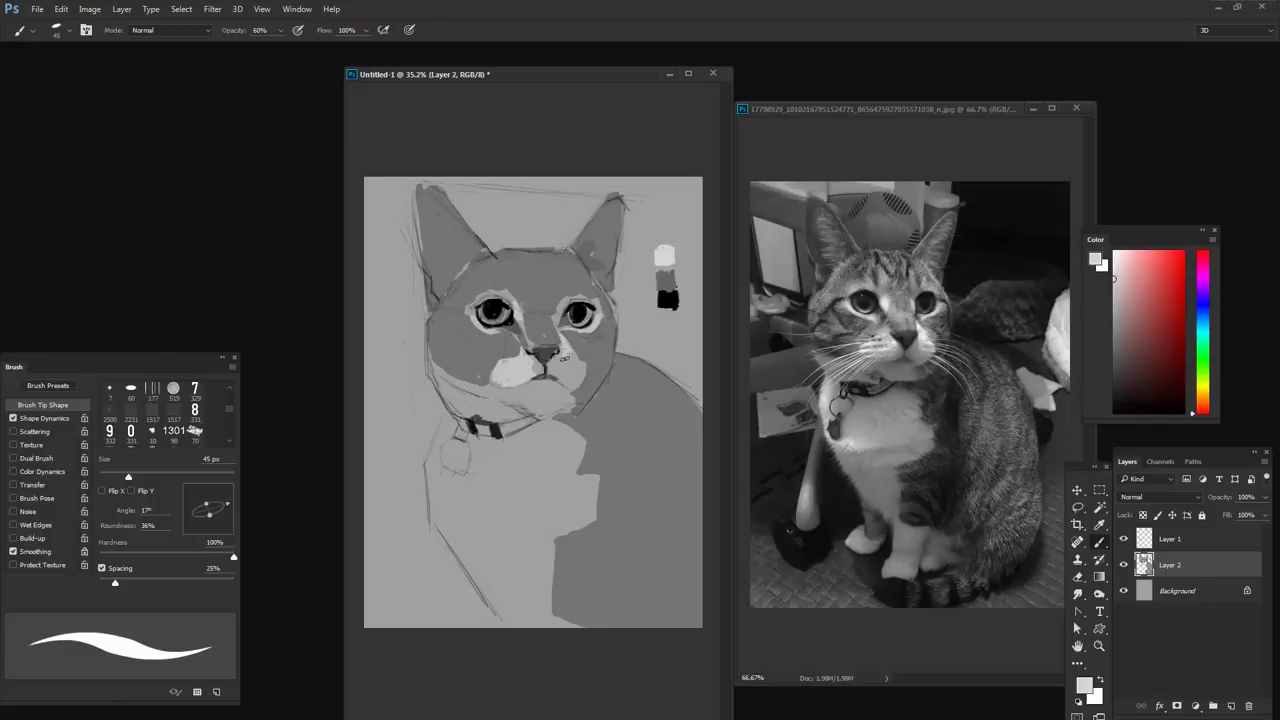
mouse_move(565, 361)
mouse_down()
mouse_move(568, 375)
mouse_move(572, 350)
mouse_move(580, 380)
mouse_move(567, 366)
mouse_up()
key(bracketleft)
key(bracketleft)
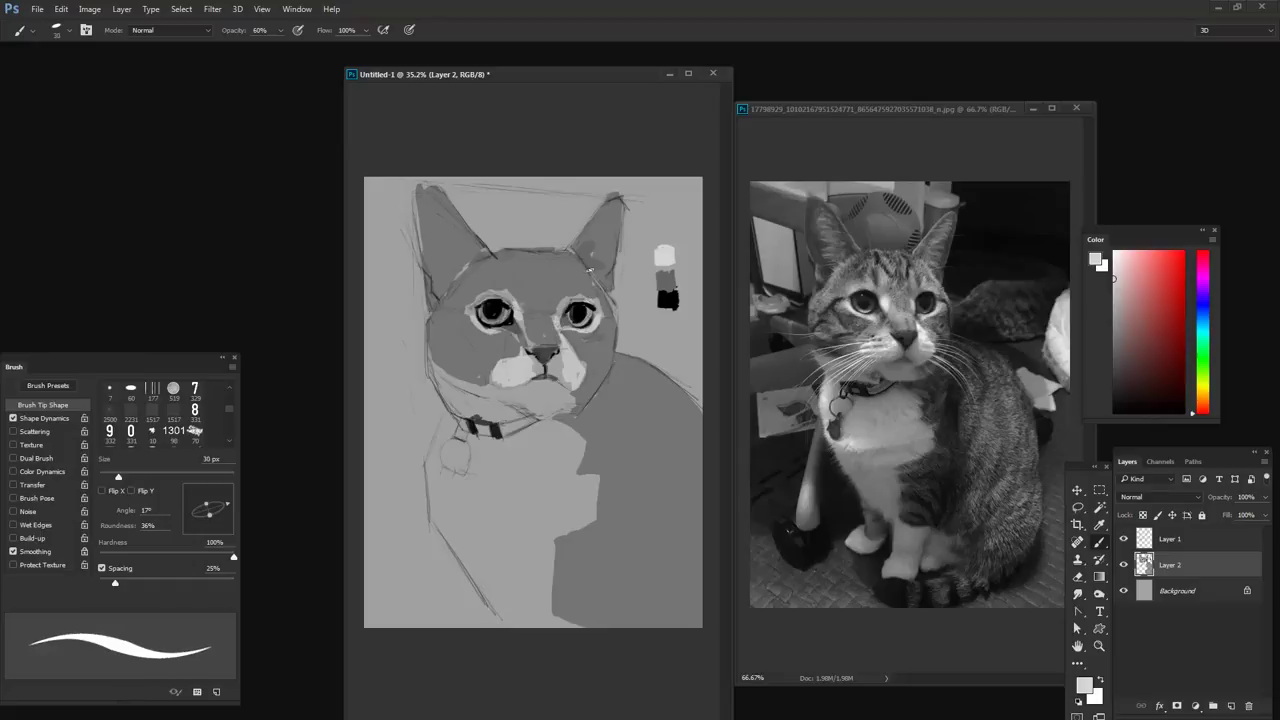
- Fill the chest, neck and chin with light grey at 60% opacity, using an enlarged brush of about 80 to 90 px
key(bracketright)
key(bracketright)
key(bracketright)
key(bracketright)
key(bracketright)
key(bracketright)
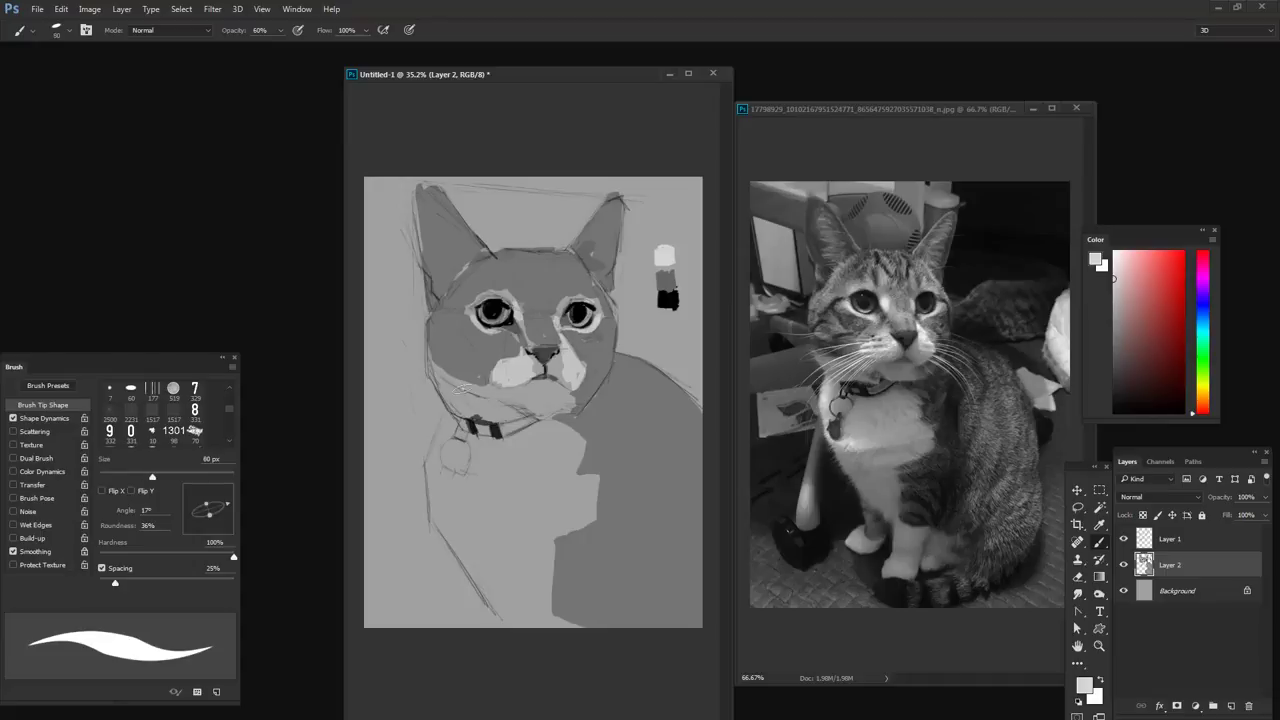
mouse_move(434, 368)
mouse_down()
mouse_move(482, 394)
mouse_move(446, 392)
mouse_move(455, 421)
mouse_move(438, 450)
mouse_move(452, 438)
mouse_move(515, 447)
mouse_move(532, 425)
mouse_move(578, 432)
mouse_move(597, 522)
mouse_move(556, 548)
mouse_move(542, 600)
mouse_move(560, 622)
mouse_move(505, 575)
mouse_move(478, 615)
mouse_move(438, 470)
mouse_move(455, 482)
mouse_move(475, 445)
mouse_move(552, 452)
mouse_move(588, 508)
mouse_move(555, 526)
mouse_move(540, 496)
mouse_move(495, 515)
mouse_move(474, 569)
mouse_up()
key(bracketleft)
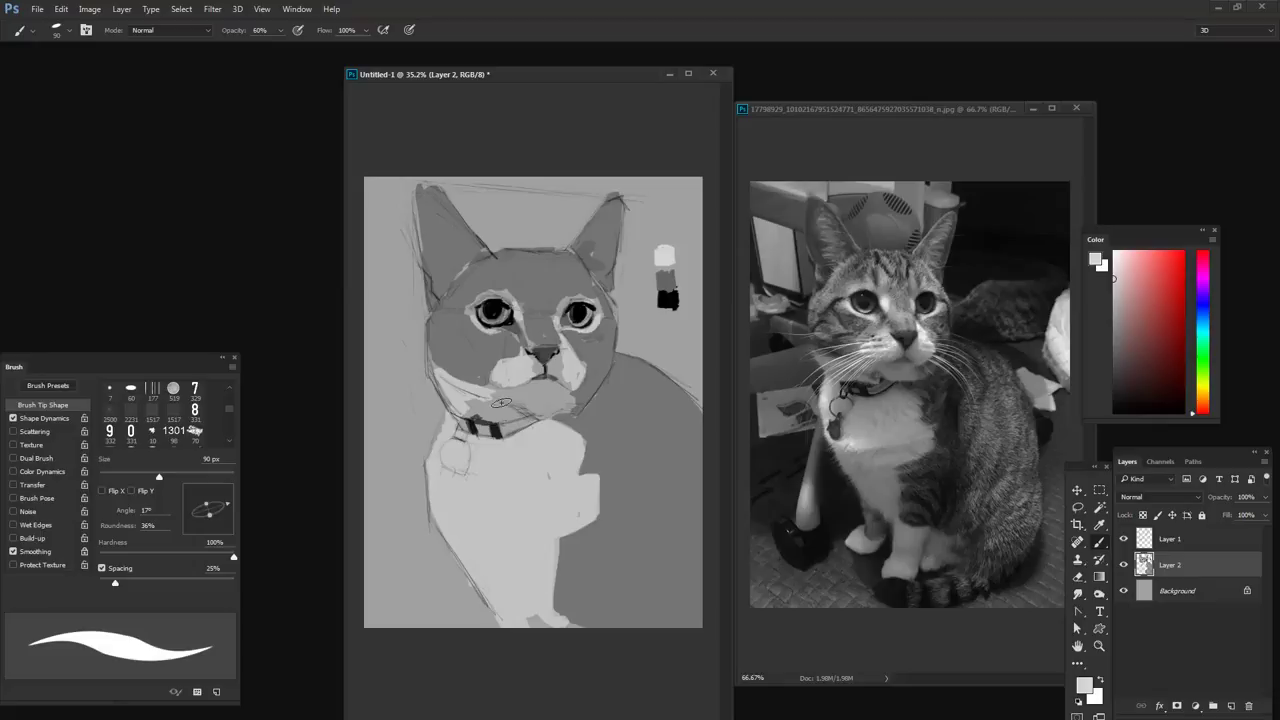
mouse_move(530, 378)
mouse_down()
mouse_move(558, 384)
mouse_move(560, 408)
mouse_move(519, 388)
mouse_move(492, 395)
mouse_move(535, 388)
mouse_move(560, 404)
mouse_move(495, 420)
mouse_move(462, 403)
mouse_up()
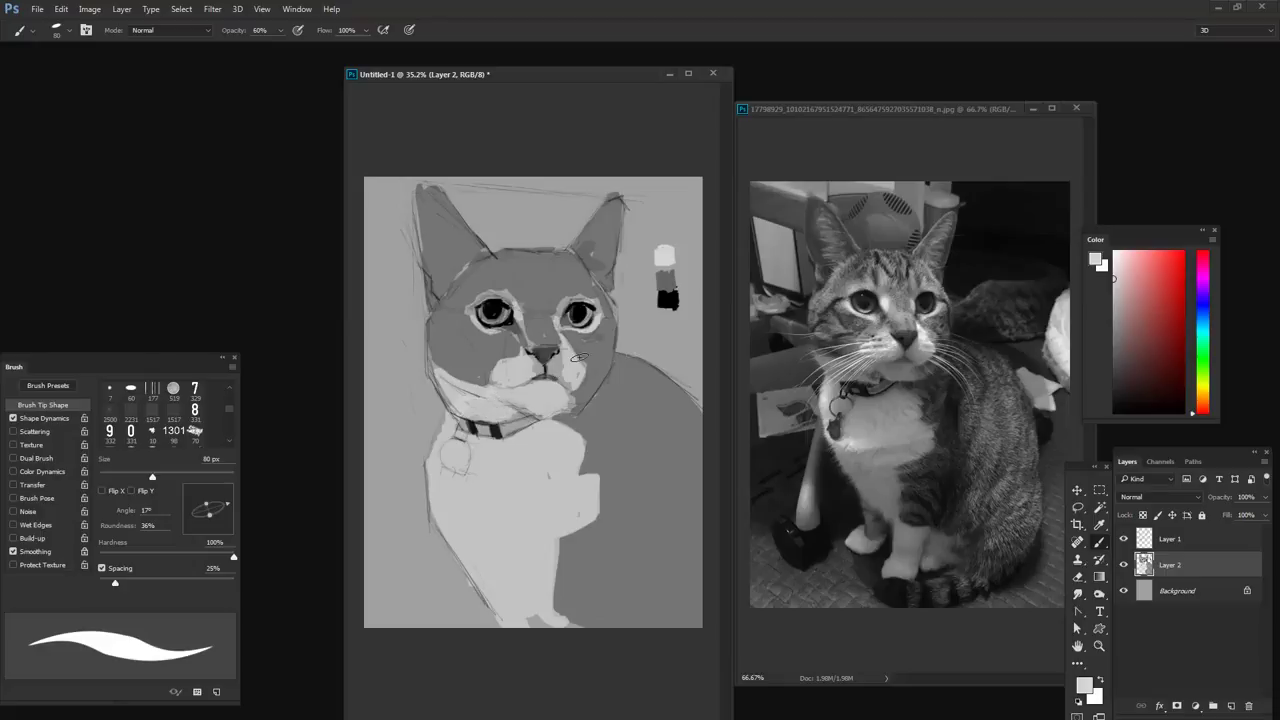
alt+click(650, 399)
alt+click(664, 295)
drag(640, 450, 645, 392)
key(bracketright)
- Shade the insides of both ears with black from the darkest swatch at 30% opacity
alt+click(672, 297)
key(bracketleft)
key(bracketleft)
key(3)
key(bracketright)
key(bracketright)
drag(421, 210, 451, 274)
drag(440, 200, 474, 244)
drag(610, 205, 612, 254)
- Rework the irises of both eyes in mid grey, reducing the brush to 35 px and raising opacity to 100%
key(bracketleft)
key(bracketleft)
key(bracketleft)
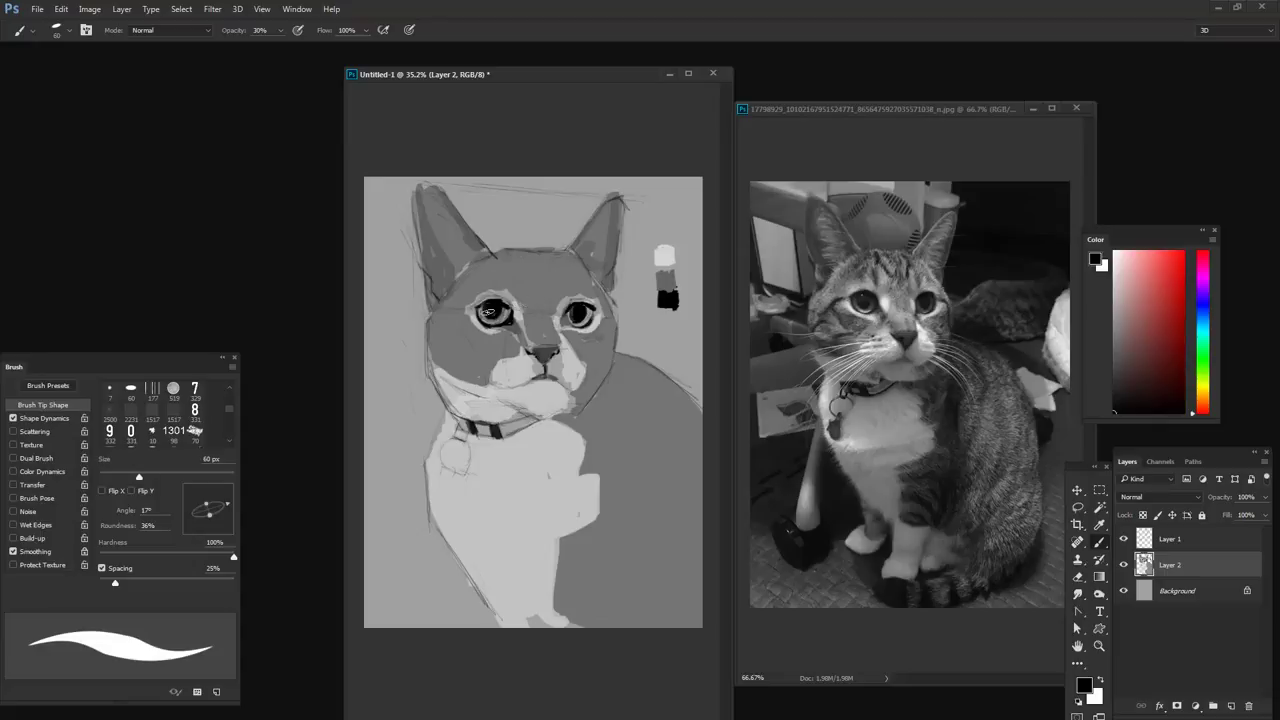
alt+click(668, 280)
key(bracketleft)
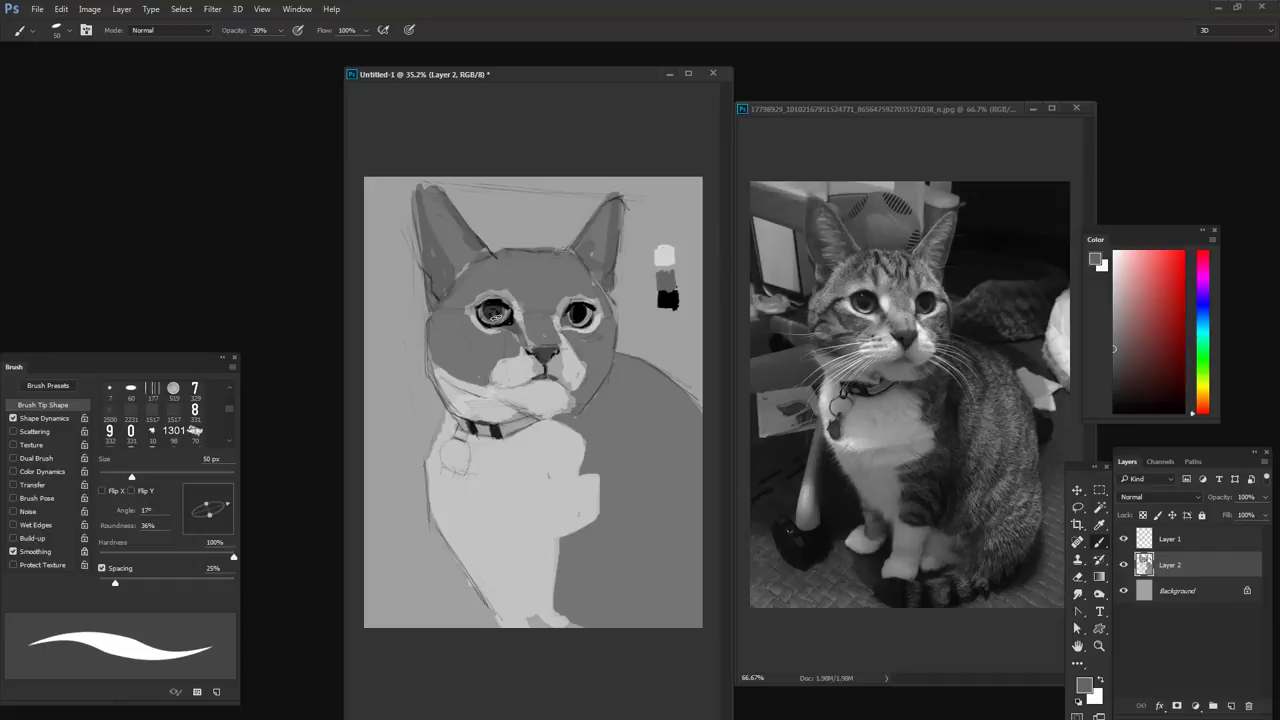
key(bracketleft)
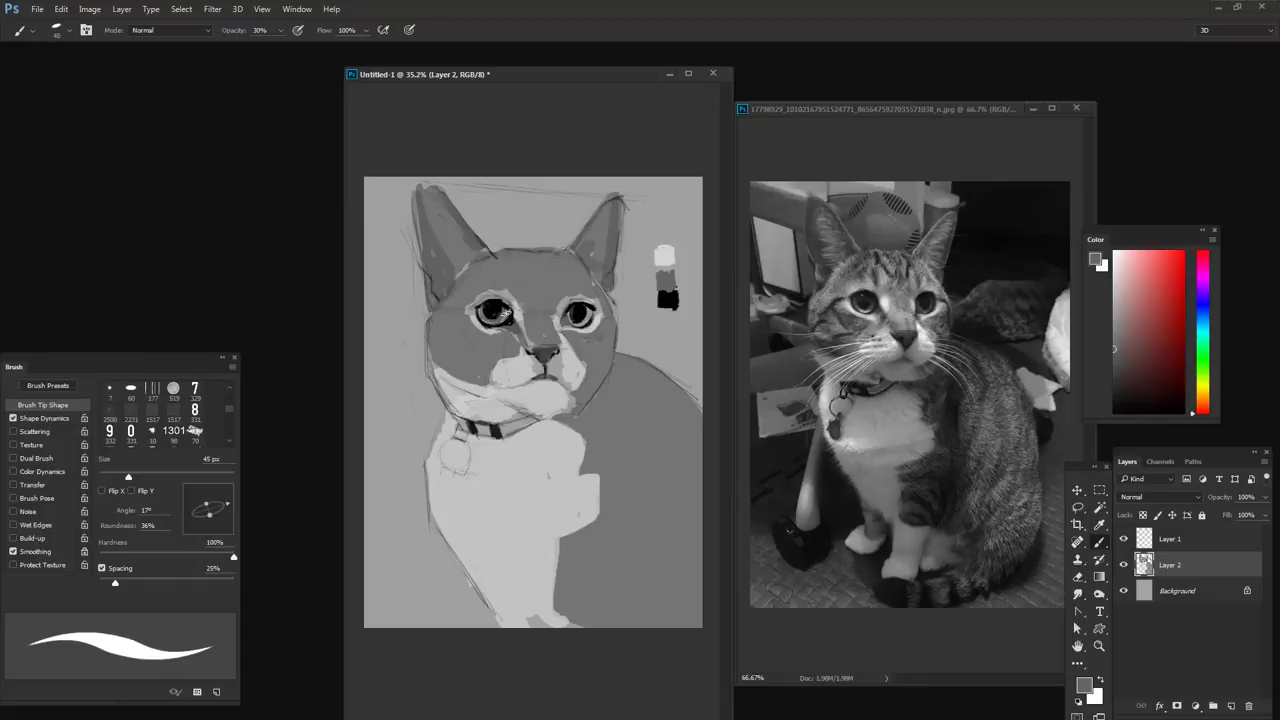
key(0)
drag(569, 313, 577, 317)
key(bracketleft)
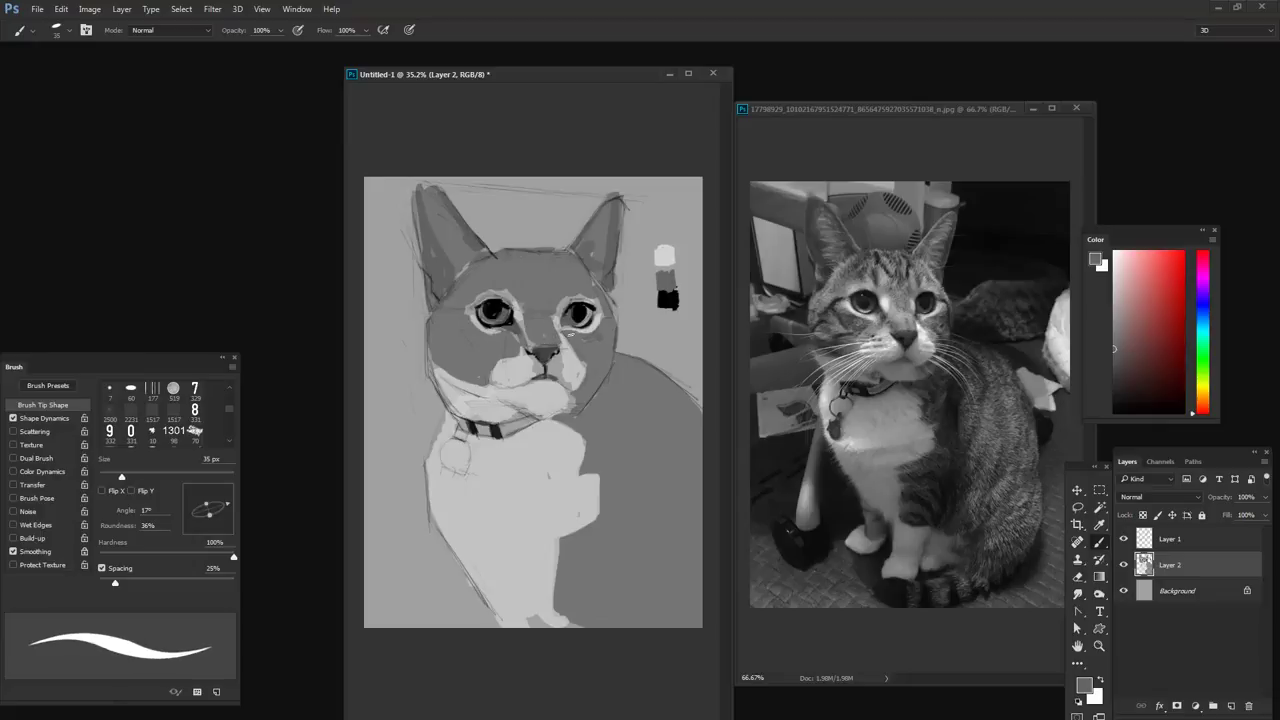
- Add light fur marks above both eyes using greys sampled from the canvas and the light-grey swatch
alt+click(650, 261)
alt+click(595, 285)
alt+click(665, 252)
- Paint dark fur stripes on the left-hand cheek with black at 30% opacity and a 70 to 50 px brush
alt+click(667, 298)
key(bracketright)
key(bracketright)
key(bracketright)
key(bracketright)
key(bracketright)
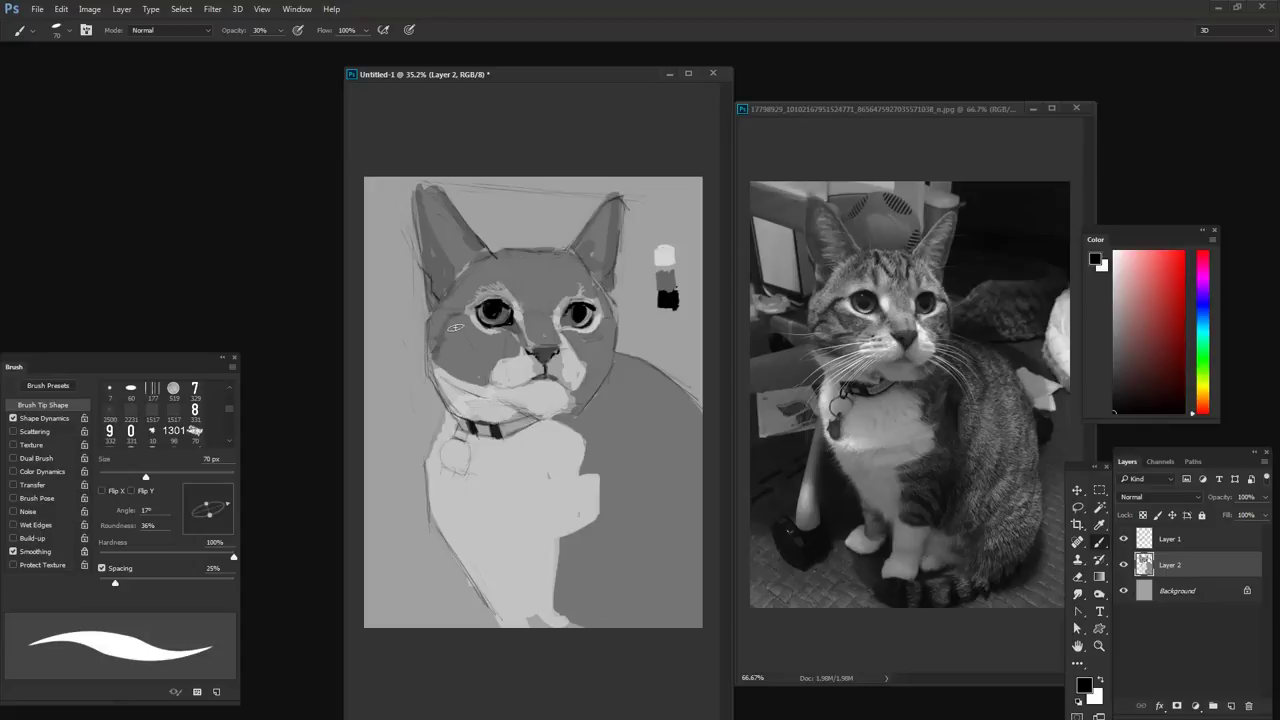
key(bracketleft)
key(bracketleft)
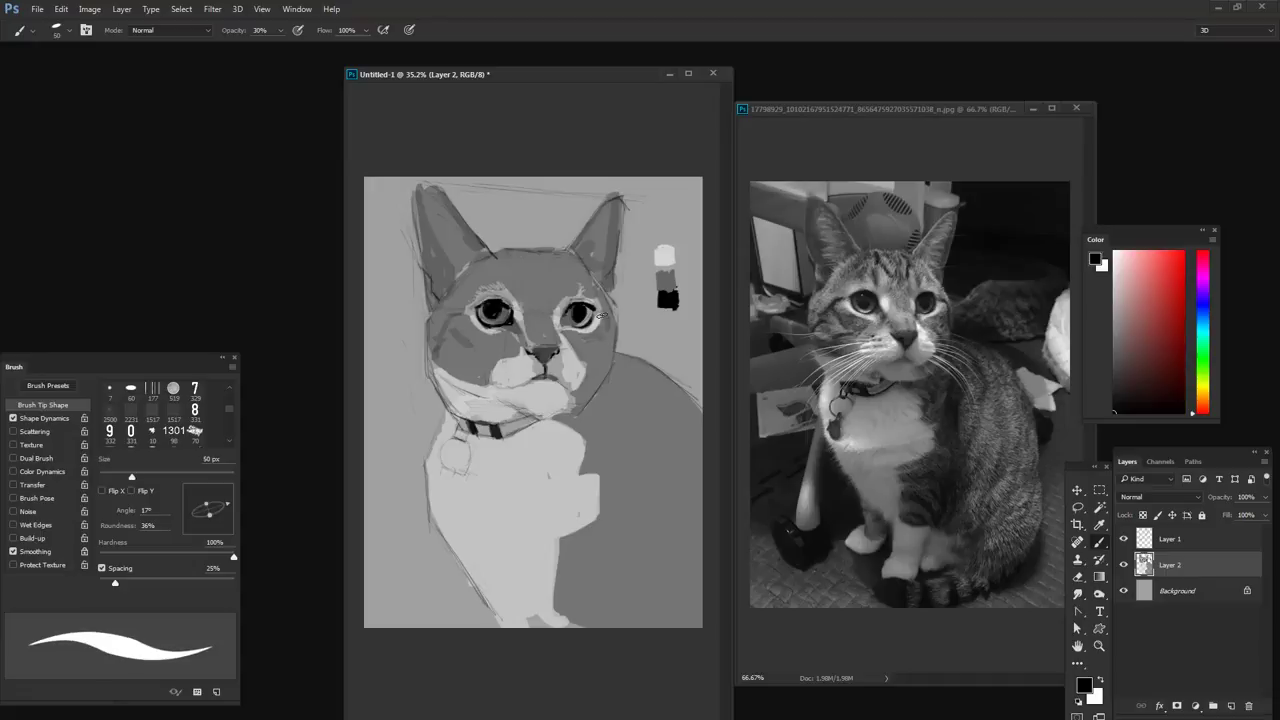
- Paint the dark tabby stripes across the forehead in black at 40% opacity, finishing with a 70 px brush
key(7)
key(bracketright)
key(bracketright)
key(bracketright)
key(bracketright)
key(bracketright)
key(bracketright)
key(bracketright)
key(bracketright)
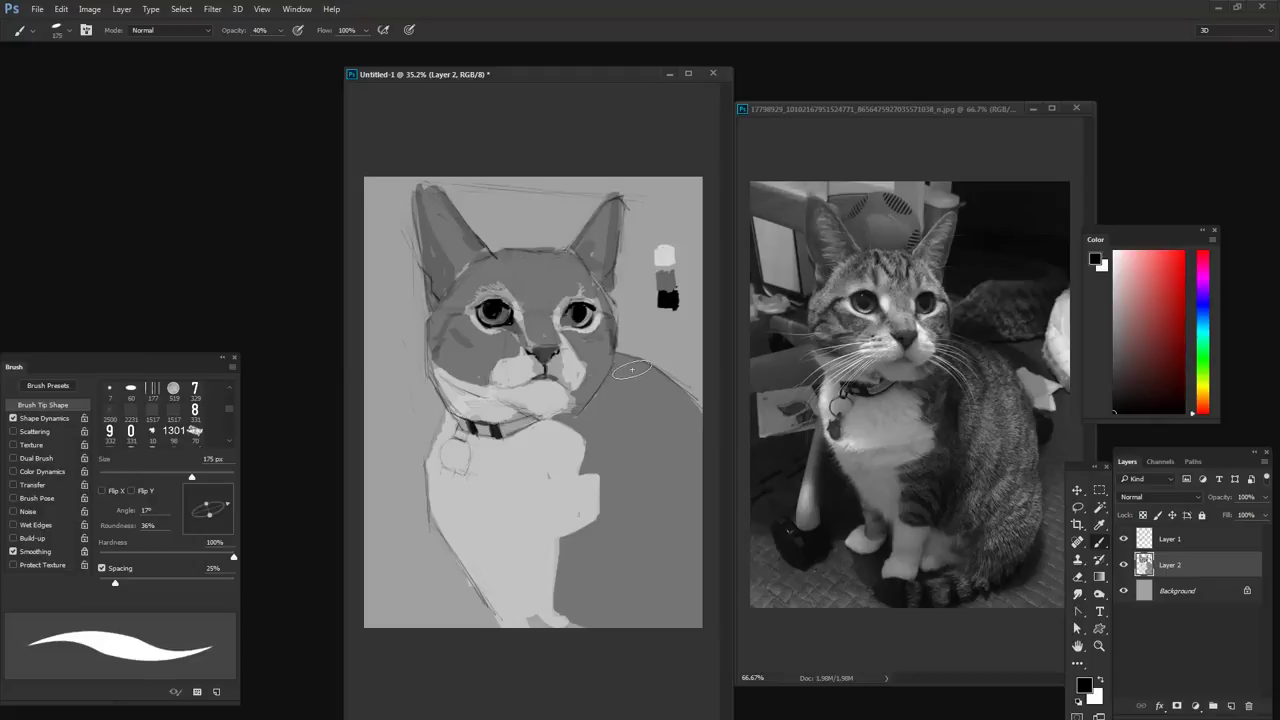
key(bracketleft)
key(bracketleft)
key(bracketleft)
key(bracketleft)
key(bracketleft)
mouse_move(510, 259)
mouse_down()
mouse_move(534, 284)
mouse_move(530, 270)
mouse_move(557, 256)
mouse_up()
key(bracketleft)
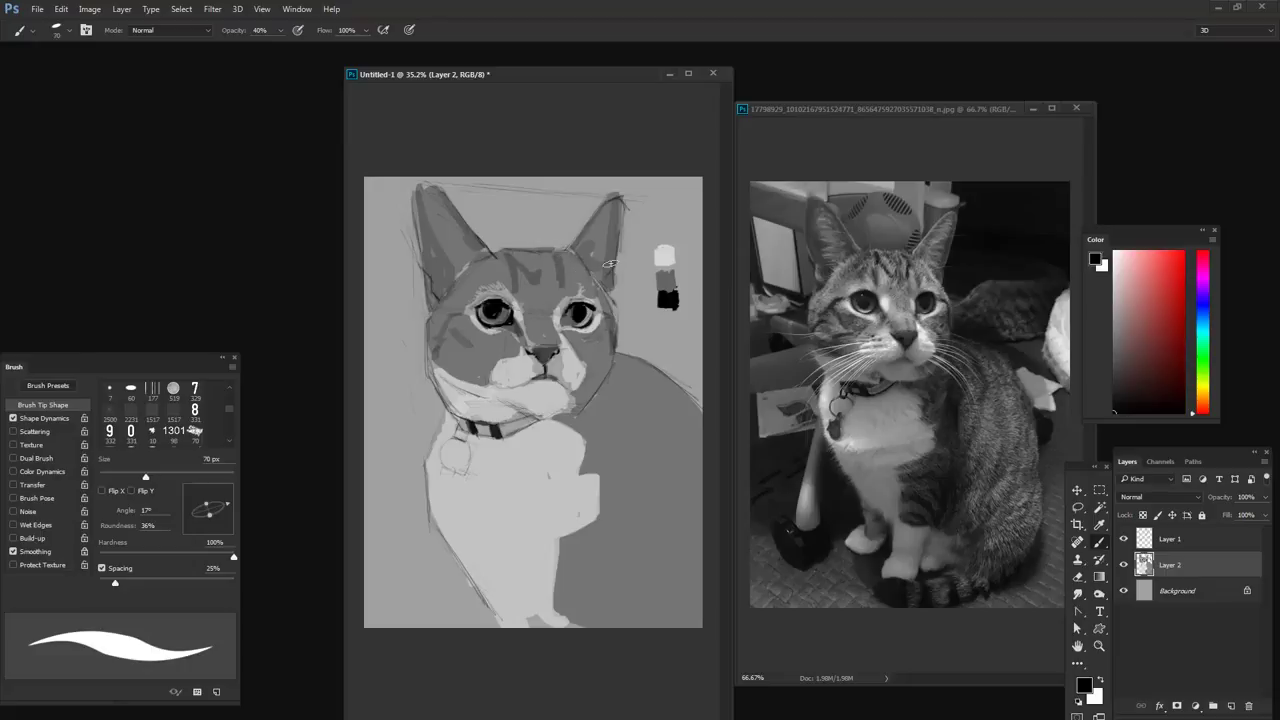
- Darken the outer edge of the right-hand ear with black at 40% opacity, keeping the brush at 70 px
drag(617, 212, 603, 282)
key(bracketright)
key(bracketright)
key(bracketright)
key(bracketright)
key(bracketleft)
key(bracketleft)
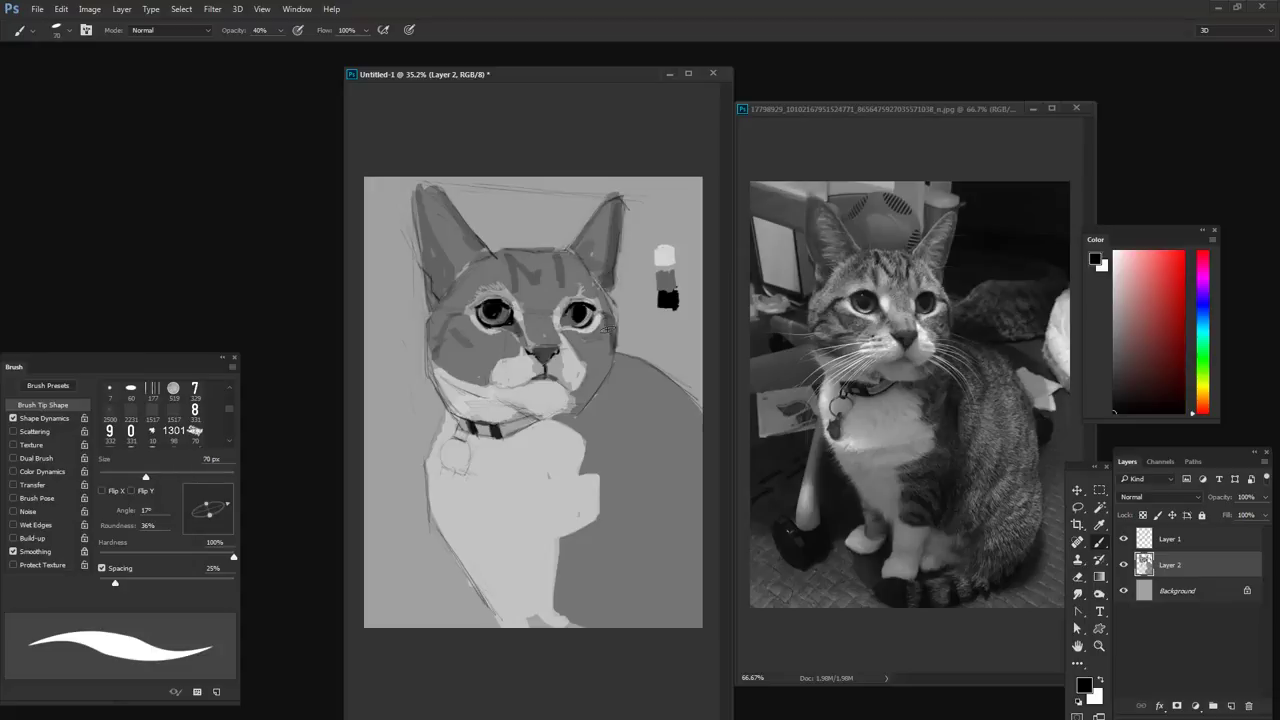
- Darken the fur on the left-hand cheek with black at 40% opacity, using a 175 px and then a 125 px brush
key(bracketright)
key(bracketright)
key(bracketright)
key(bracketright)
key(bracketright)
key(bracketright)
mouse_move(460, 321)
mouse_down()
mouse_move(500, 346)
mouse_move(475, 334)
mouse_up()
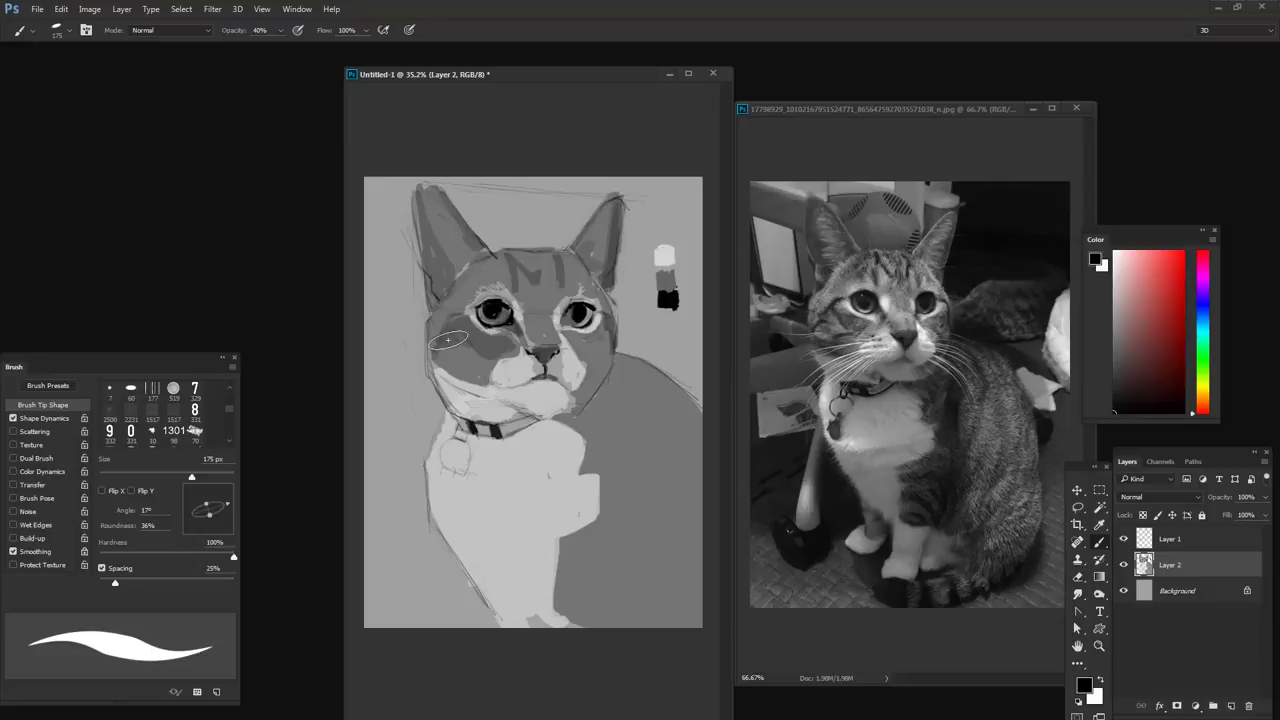
drag(443, 346, 484, 390)
key(bracketleft)
key(bracketleft)
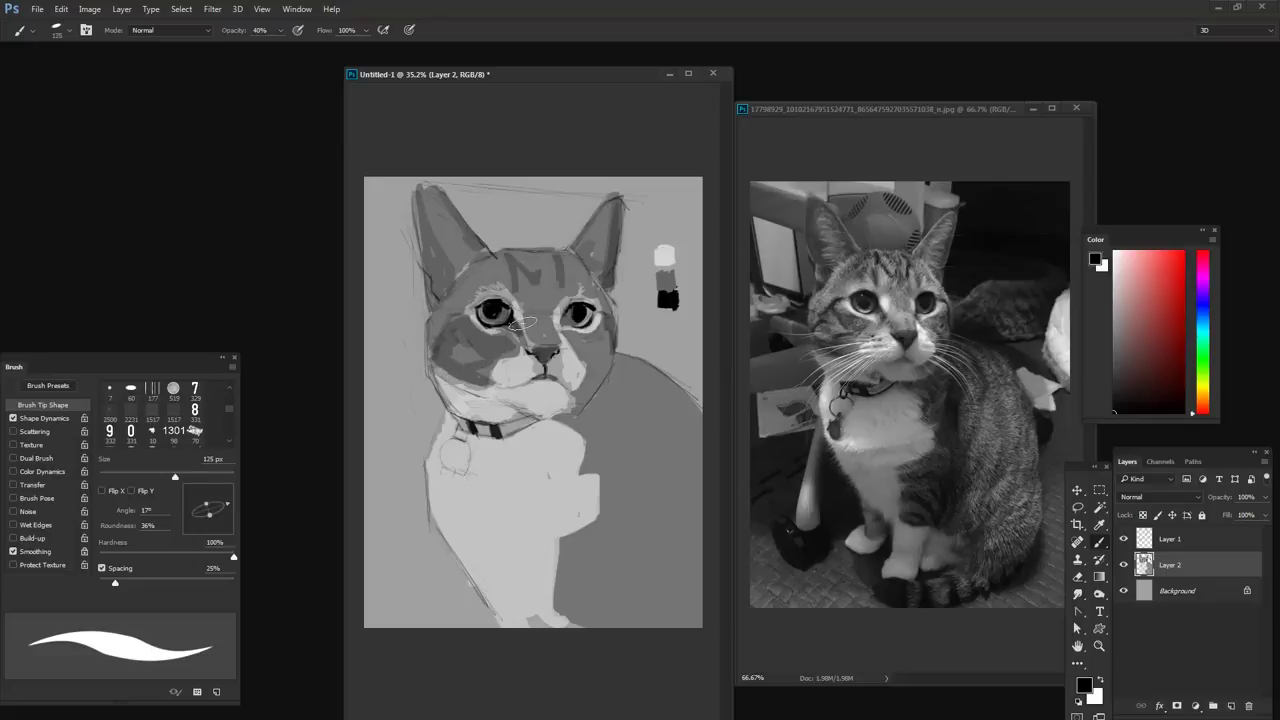
- Shade the chin with the mid-grey swatch at 40% opacity using a 125 px brush
alt+click(520, 310)
key(bracketleft)
key(bracketleft)
alt+click(663, 277)
key(bracketright)
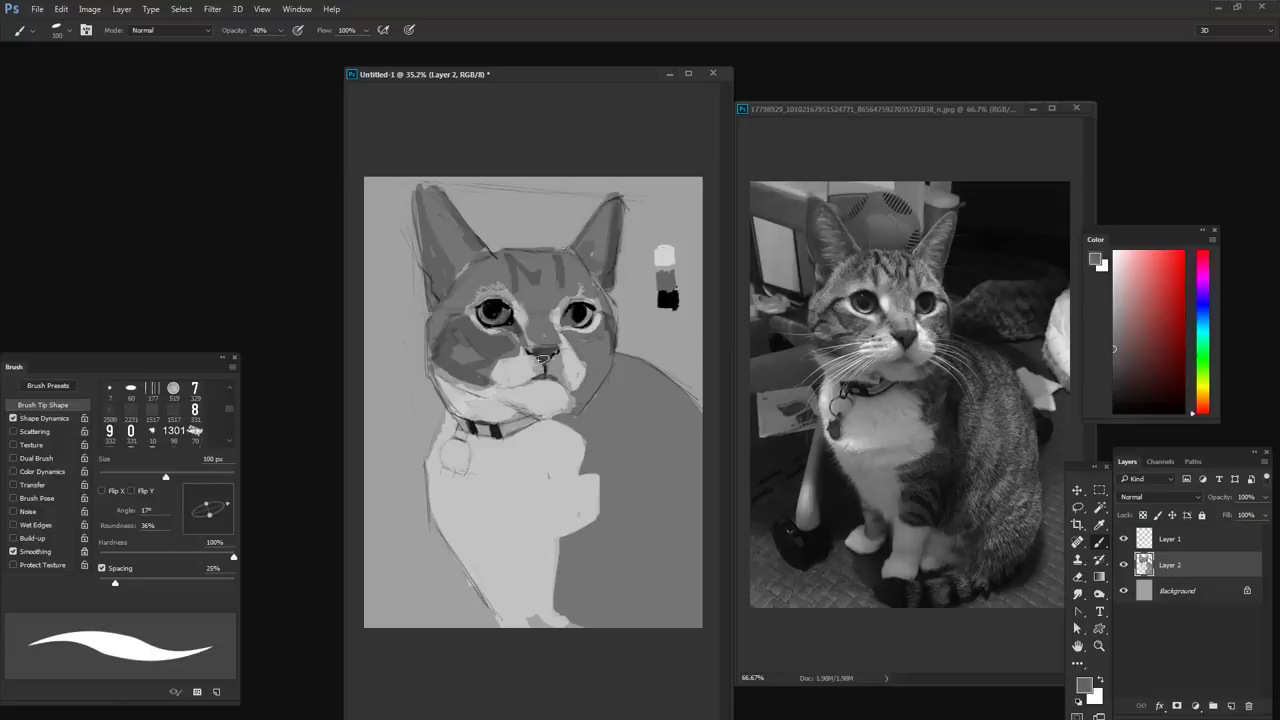
key(bracketright)
mouse_move(528, 392)
mouse_down()
mouse_move(555, 395)
mouse_move(545, 405)
mouse_move(525, 389)
mouse_up()
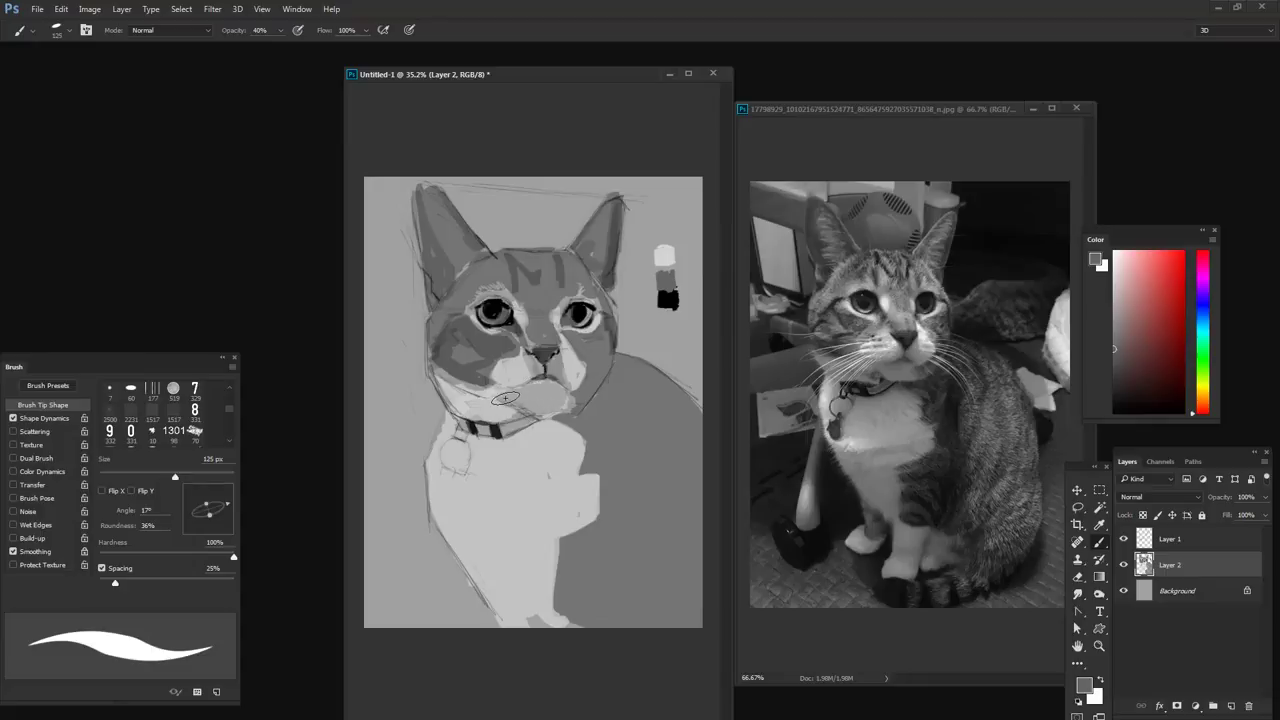
- Lay a mid-grey shadow over the chest and front leg at 40% opacity, finishing with a 40 px brush
key(bracketright)
key(bracketright)
mouse_move(527, 434)
mouse_down()
mouse_move(550, 476)
mouse_move(511, 435)
mouse_move(491, 437)
mouse_move(510, 478)
mouse_move(488, 451)
mouse_move(457, 483)
mouse_move(505, 476)
mouse_move(500, 456)
mouse_move(529, 444)
mouse_move(556, 490)
mouse_move(570, 482)
mouse_move(569, 518)
mouse_move(582, 517)
mouse_move(505, 528)
mouse_move(503, 556)
mouse_move(536, 597)
mouse_move(509, 532)
mouse_move(534, 532)
mouse_move(527, 569)
mouse_move(504, 577)
mouse_move(508, 595)
mouse_move(477, 572)
mouse_move(485, 565)
mouse_move(504, 599)
mouse_move(476, 548)
mouse_move(521, 622)
mouse_move(503, 570)
mouse_move(526, 546)
mouse_move(539, 568)
mouse_move(588, 482)
mouse_move(527, 549)
mouse_move(574, 483)
mouse_move(564, 434)
mouse_move(546, 442)
mouse_move(530, 499)
mouse_move(500, 443)
mouse_move(487, 463)
mouse_move(458, 450)
mouse_up()
key(bracketleft)
key(bracketleft)
key(bracketleft)
key(bracketleft)
key(bracketleft)
key(bracketleft)
key(bracketleft)
key(bracketleft)
key(bracketleft)
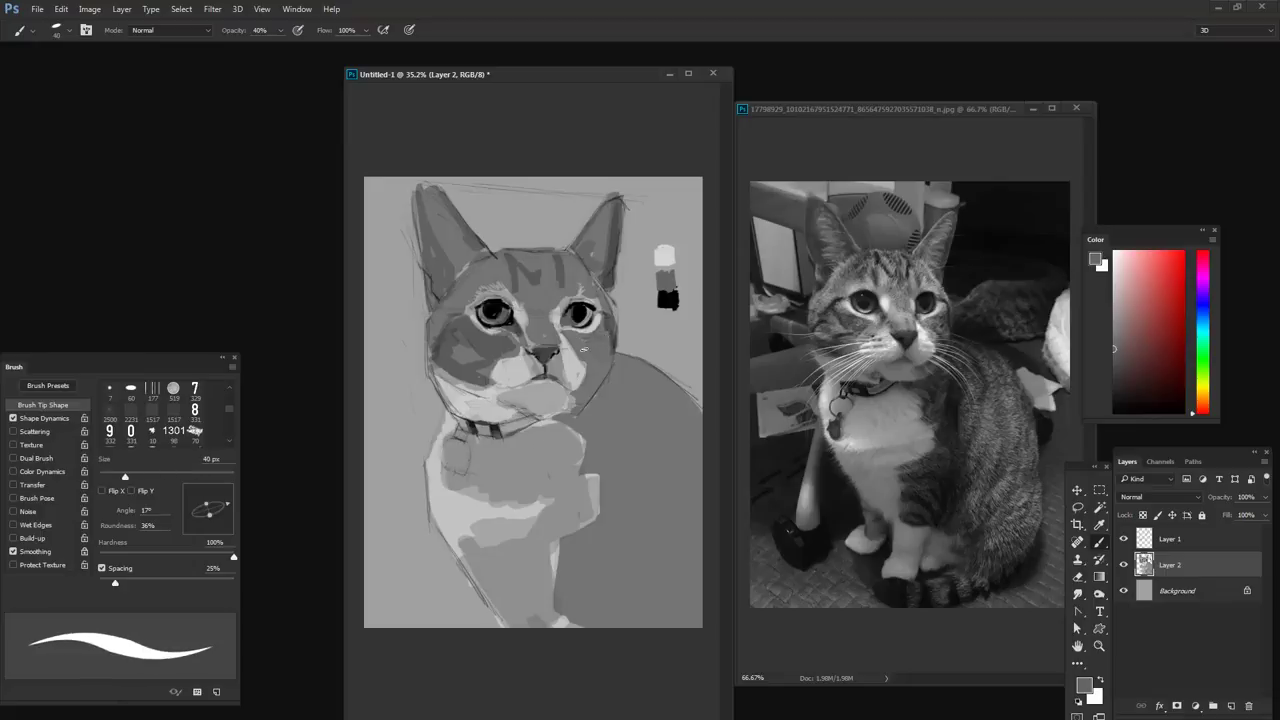
- Paint a shadow on the body beside the chest and under the right-hand jaw in black, using a 150 to 100 px brush
key(bracketright)
key(bracketright)
key(bracketright)
key(bracketright)
alt+click(668, 298)
key(bracketright)
key(bracketright)
key(bracketright)
key(bracketright)
key(bracketright)
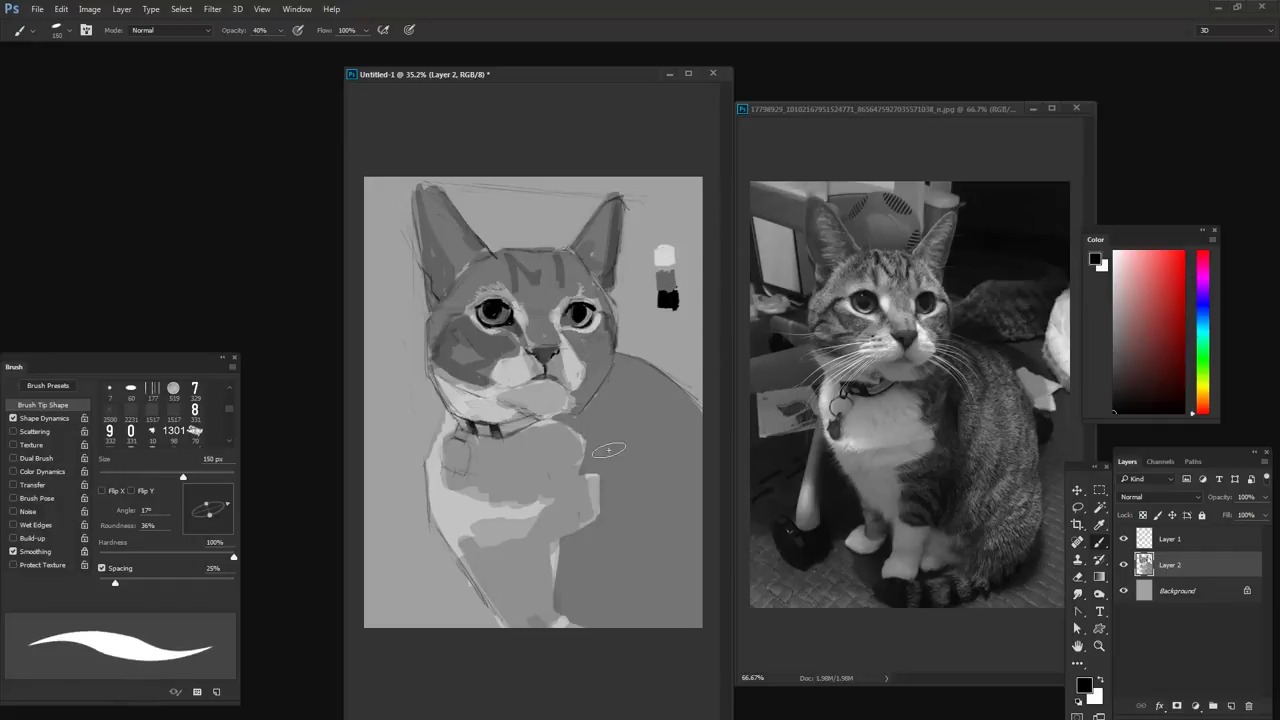
mouse_move(618, 399)
mouse_down()
mouse_move(613, 488)
mouse_move(614, 437)
mouse_move(604, 475)
mouse_move(576, 416)
mouse_up()
key(bracketleft)
key(bracketleft)
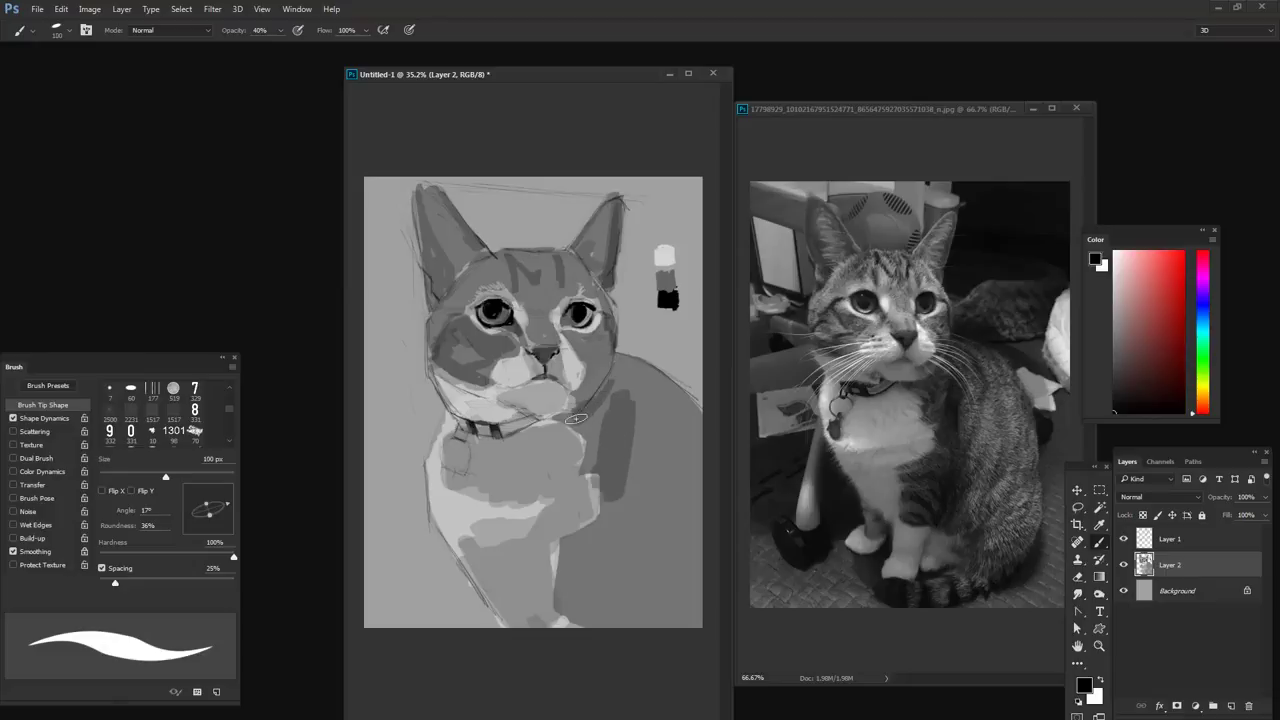
key(bracketleft)
key(bracketleft)
- Darken the pupil of the left-hand eye with a small black brush at 100% opacity
key(x)
key(bracketleft)
key(bracketleft)
key(bracketleft)
key(bracketleft)
key(bracketleft)
key(bracketleft)
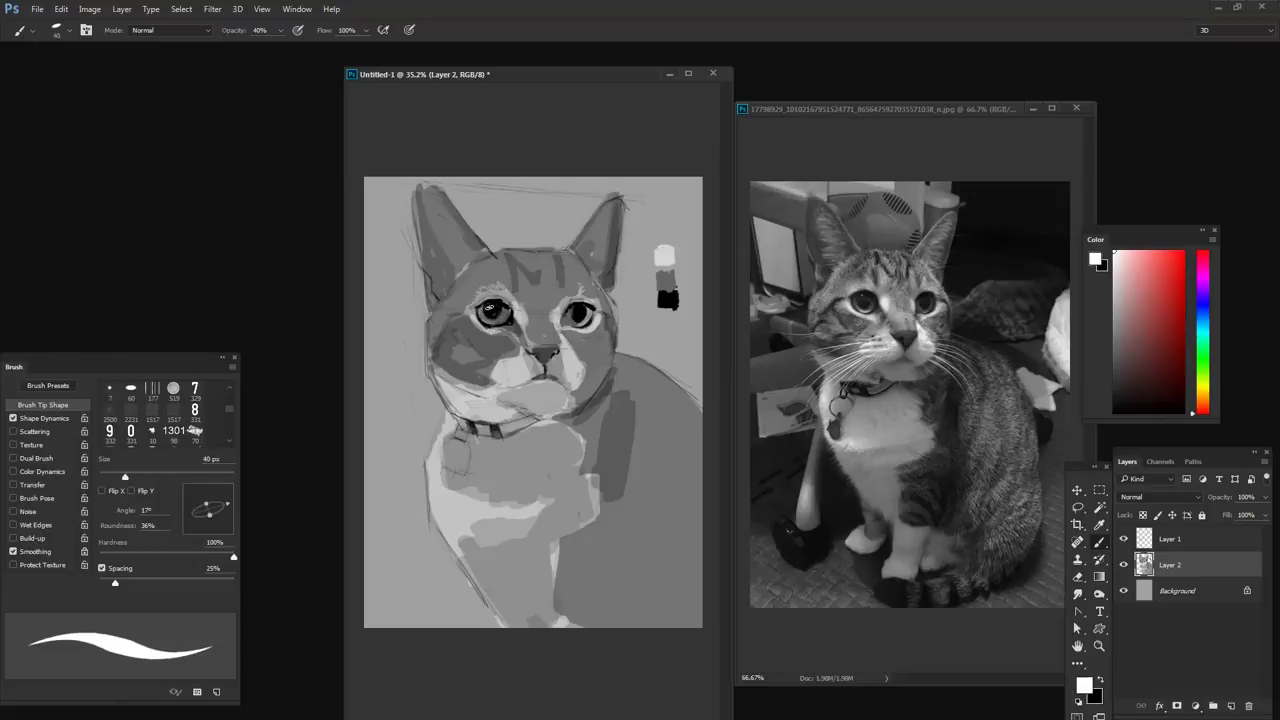
key(bracketleft)
key(bracketleft)
key(x)
drag(486, 308, 496, 316)
- Touch up the area around the right-hand eye with greys sampled from both eyes, using a 35 to 40 px brush
key(bracketright)
key(bracketright)
key(bracketright)
key(bracketright)
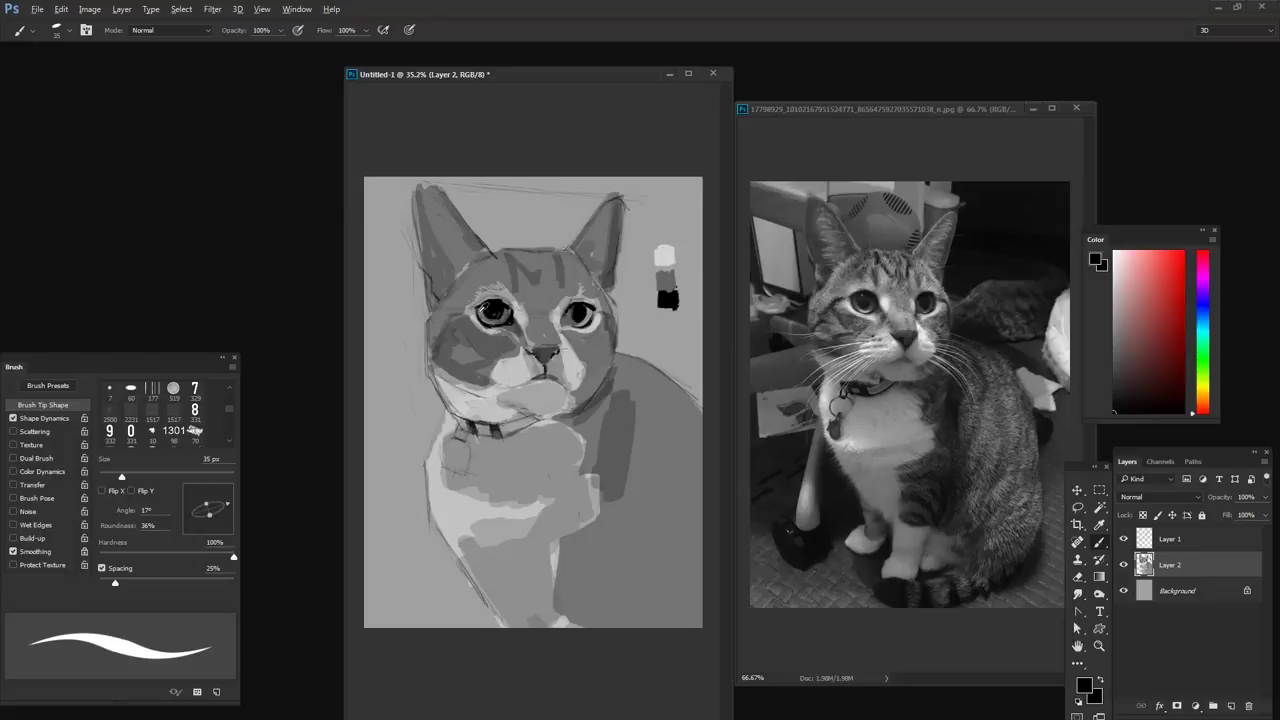
alt+click(484, 312)
drag(563, 293, 558, 305)
alt+click(572, 292)
key(bracketright)
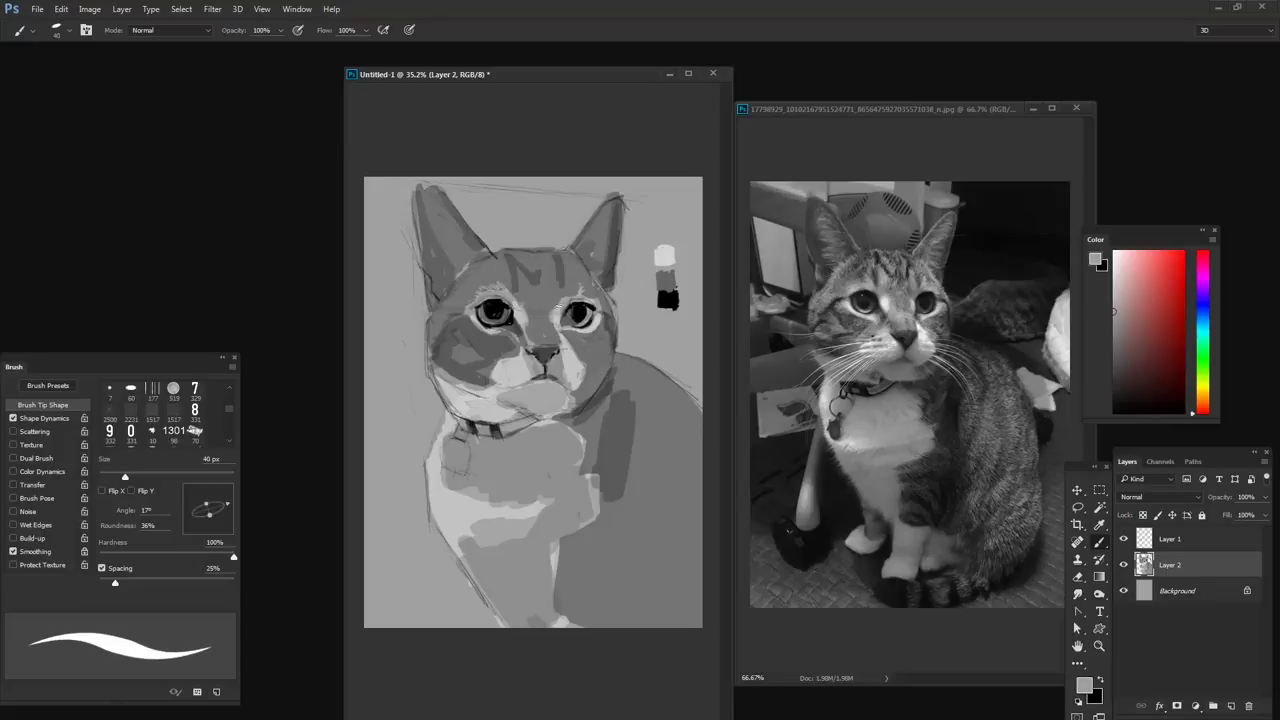
- Add light fur marks below the left-hand eye in sampled greys at 54% opacity with a 30 to 45 px brush
key(5)
key(4)
key(bracketleft)
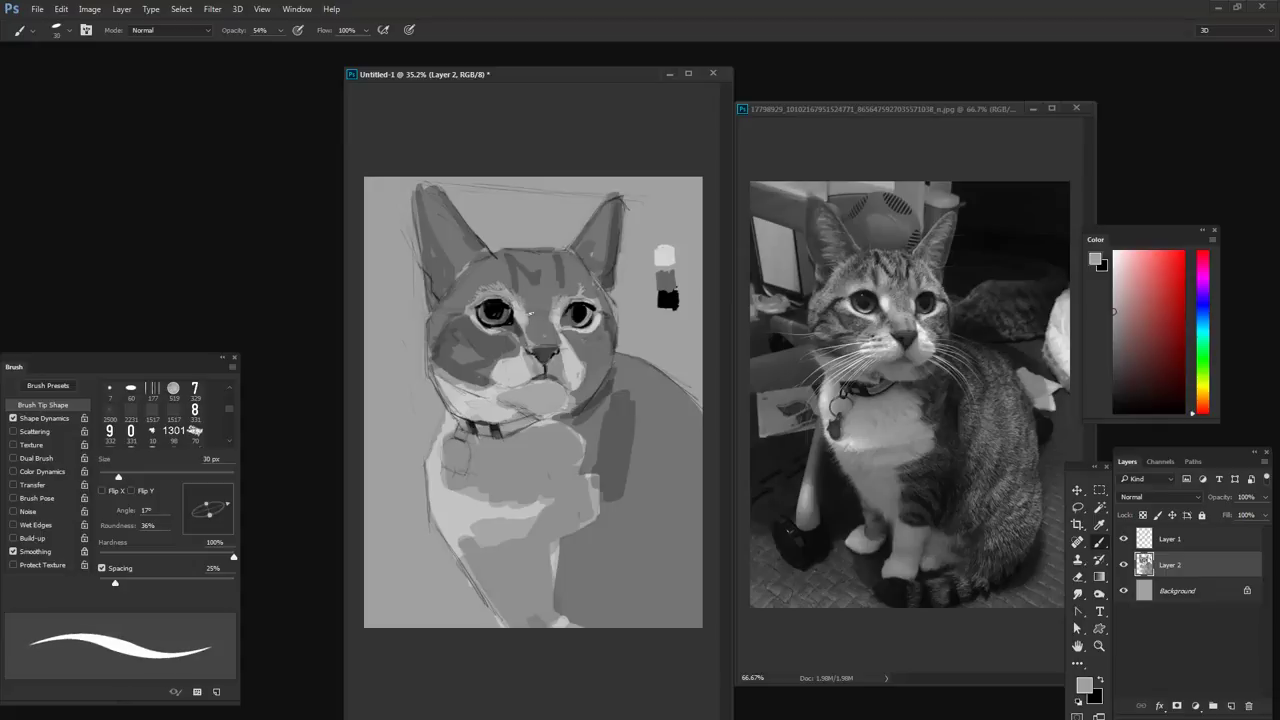
alt+click(531, 326)
alt+click(520, 322)
alt+click(478, 318)
key(bracketright)
key(bracketright)
key(bracketright)
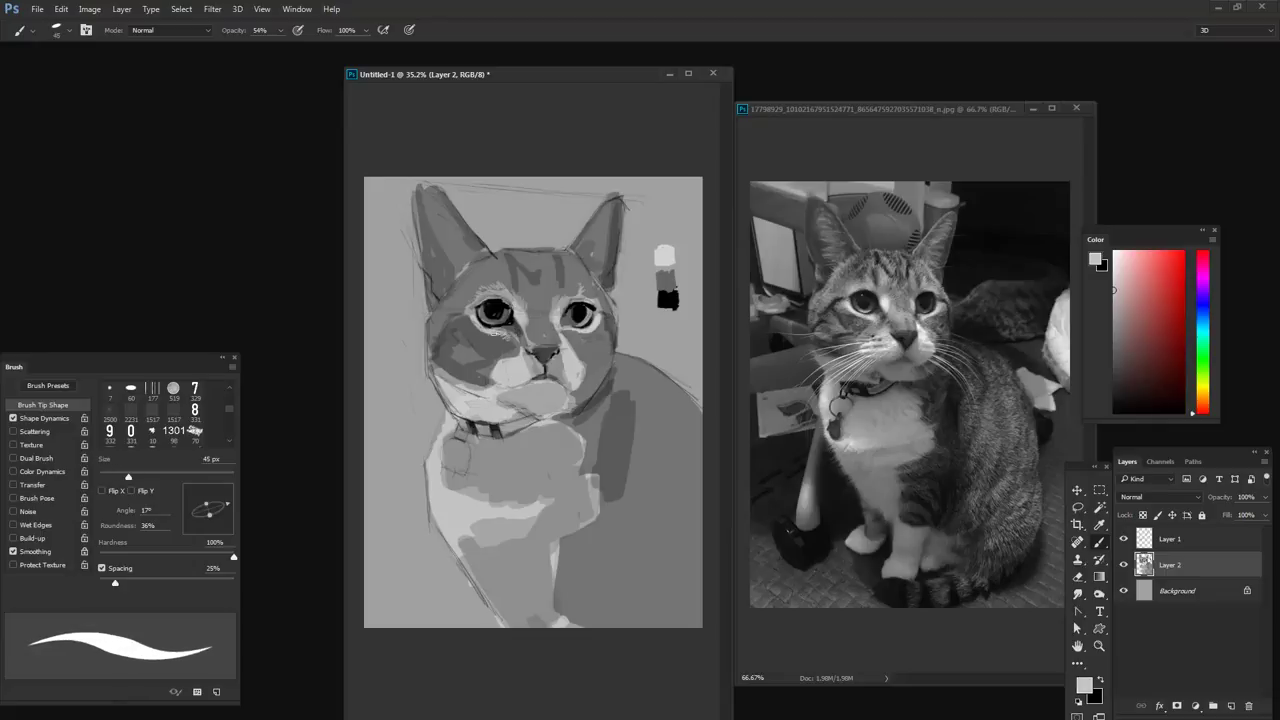
- Refine the mouth line and left-hand muzzle with sampled greys at 54% opacity, starting with a 40 px brush
key(bracketleft)
alt+click(549, 384)
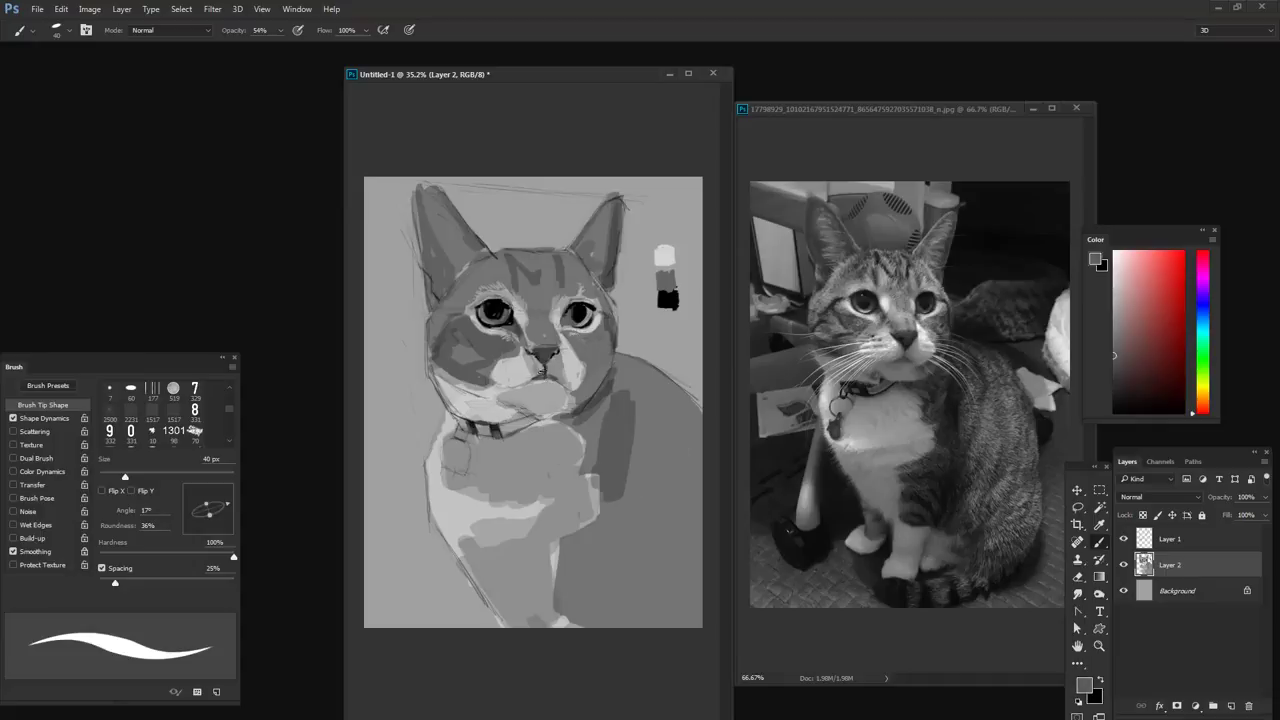
key(bracketright)
alt+click(519, 371)
key(bracketleft)
key(bracketleft)
key(bracketleft)
- Draw fine curved whiskers outward from the right-hand muzzle in white at 54% opacity with a 10 px brush
alt+click(506, 376)
key(bracketleft)
key(bracketleft)
key(bracketleft)
key(bracketleft)
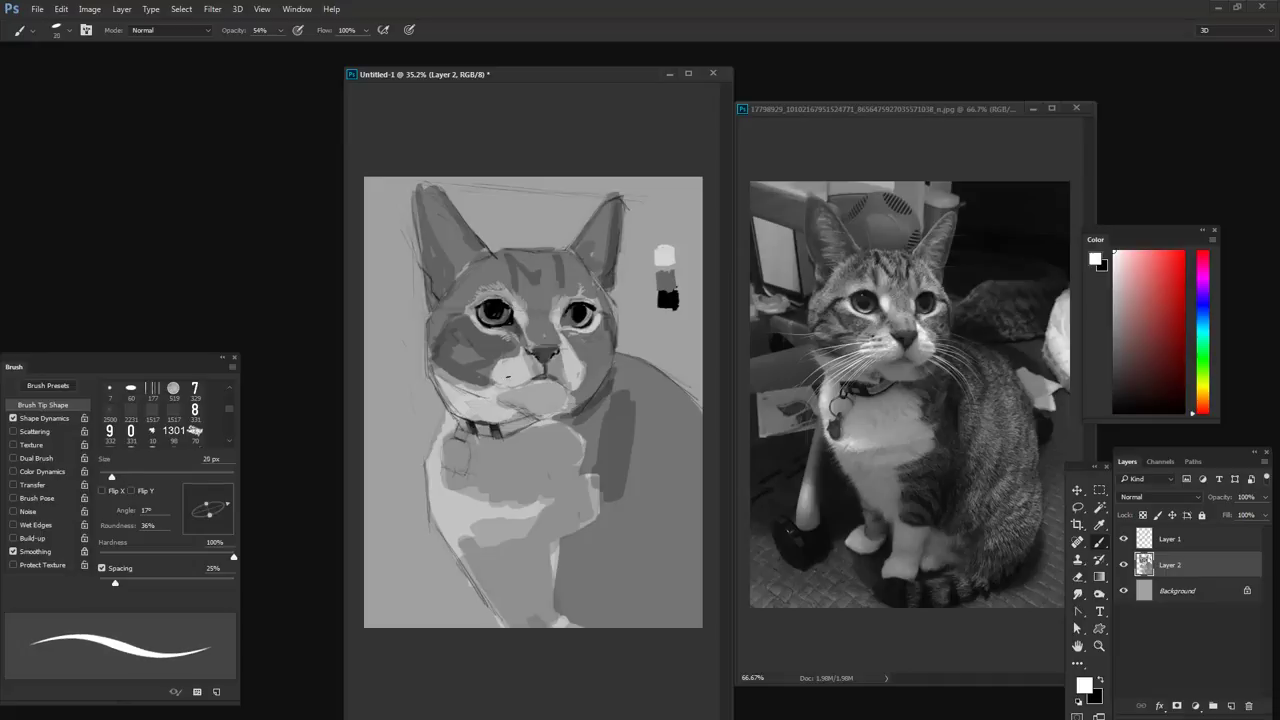
drag(500, 366, 410, 440)
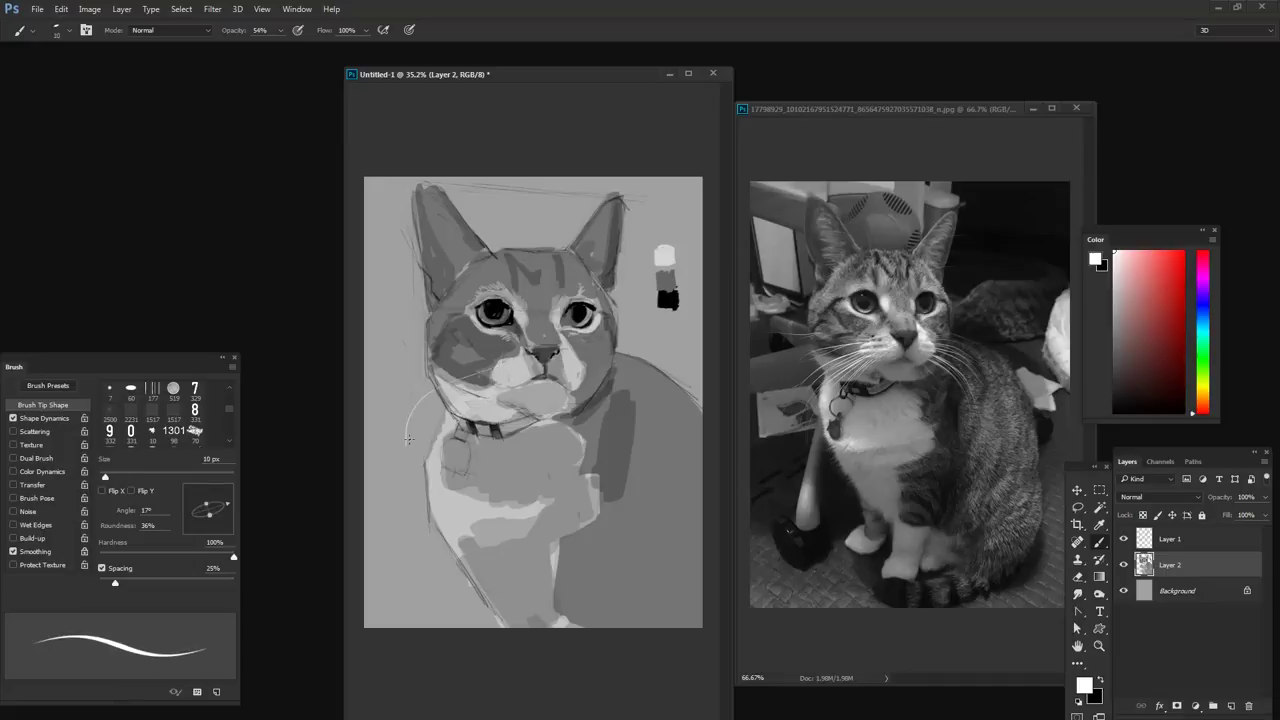
key(ctrl+z)
drag(627, 405, 657, 479)
drag(612, 386, 676, 490)
drag(605, 378, 675, 465)
drag(588, 370, 685, 474)
- Paint over the right-hand muzzle with a sampled light grey using a 45 px brush
alt+click(572, 352)
key(bracketright)
key(bracketright)
key(bracketright)
key(bracketright)
key(bracketright)
key(bracketright)
key(bracketright)
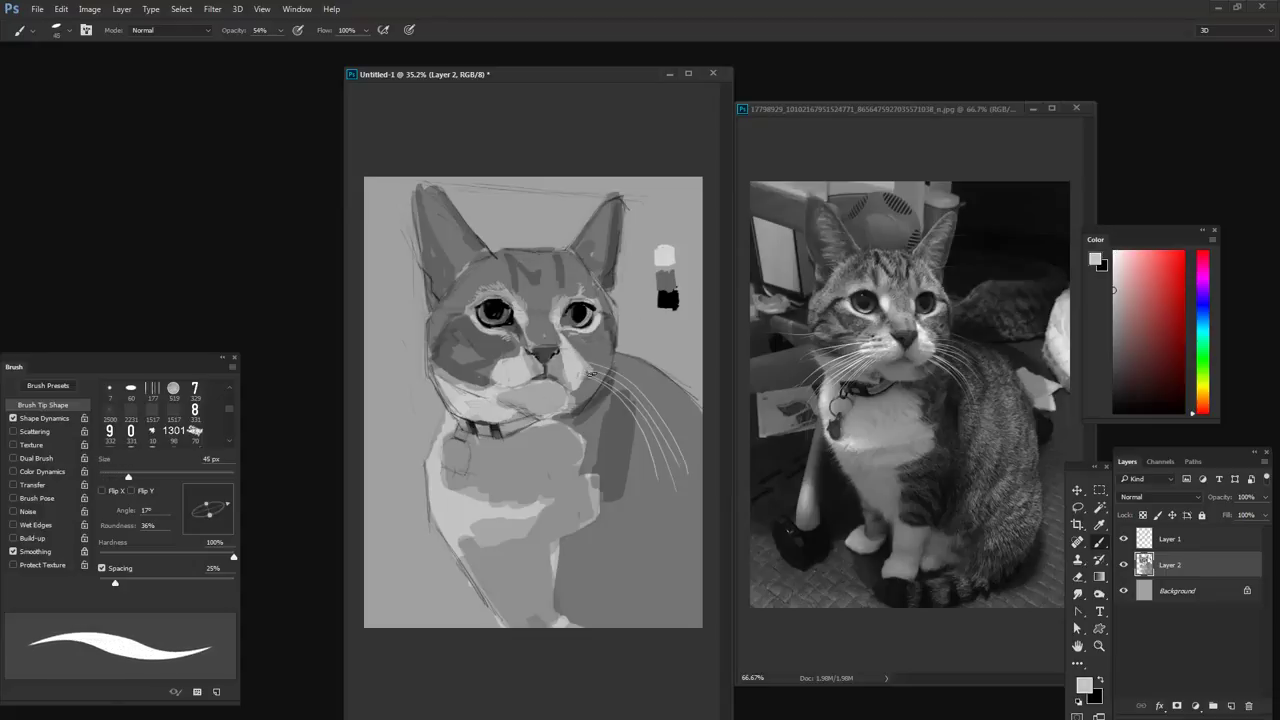
drag(576, 367, 578, 383)
- Draw long white whiskers from the left-hand muzzle and cheek down past the neck with an 8 px brush
alt+click(577, 378)
key(bracketleft)
key(bracketleft)
key(bracketleft)
key(bracketleft)
key(bracketleft)
key(bracketleft)
key(bracketleft)
key(bracketleft)
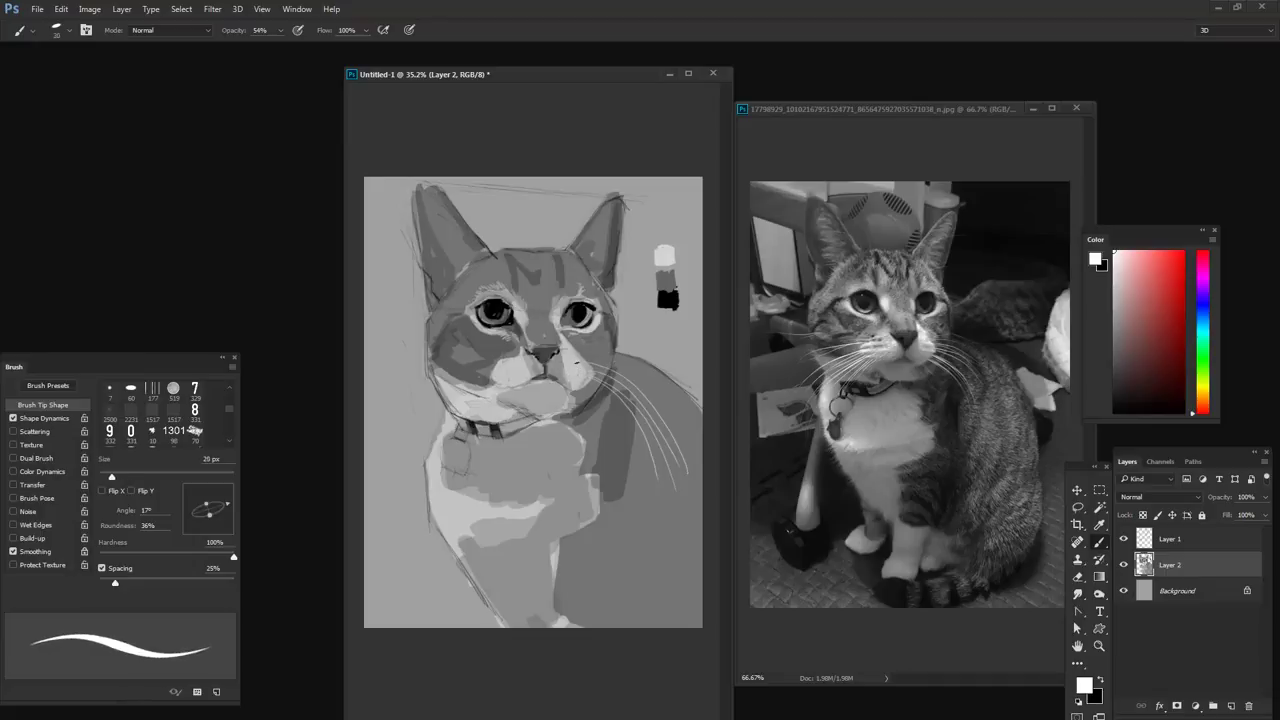
key(bracketleft)
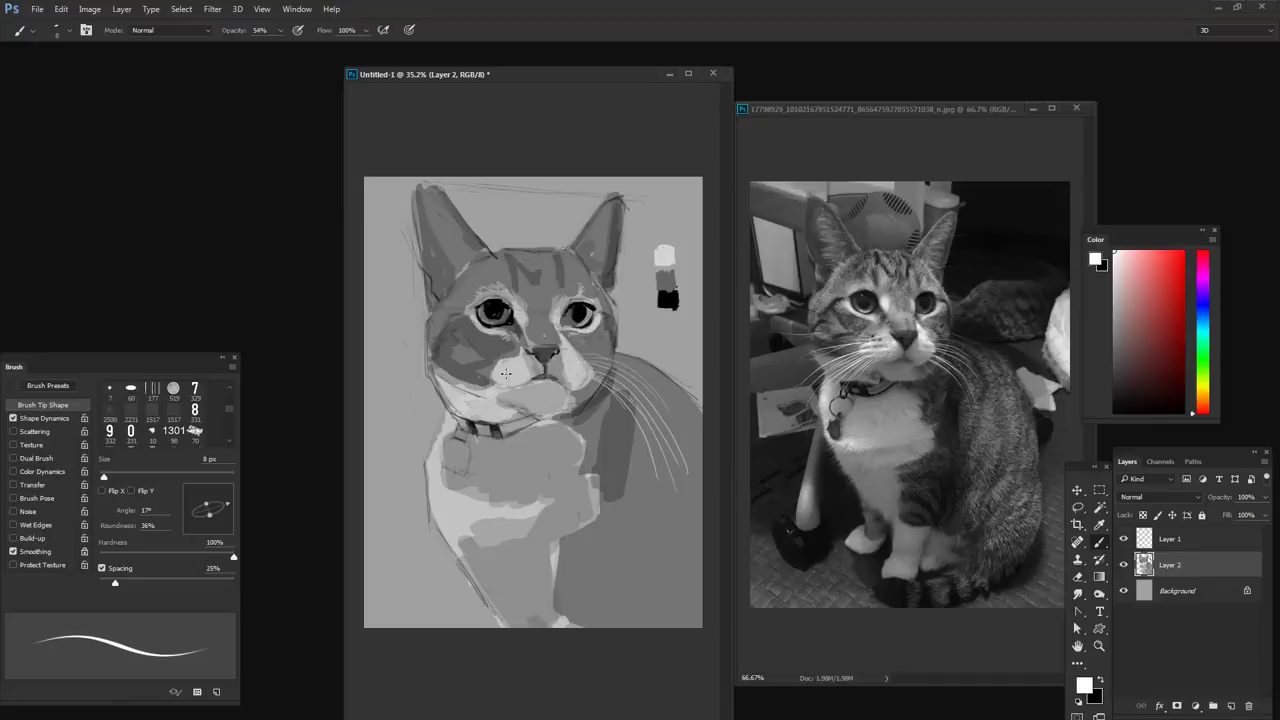
drag(488, 367, 404, 440)
drag(504, 369, 409, 445)
drag(461, 408, 396, 535)
drag(485, 420, 453, 470)
- Sample the light grey of the chin's shadow and enlarge the brush to 90 px
alt+click(520, 398)
key(bracketright)
key(bracketright)
key(bracketright)
key(bracketright)
key(bracketright)
key(bracketright)
key(bracketright)
key(bracketright)
key(bracketright)
key(bracketright)
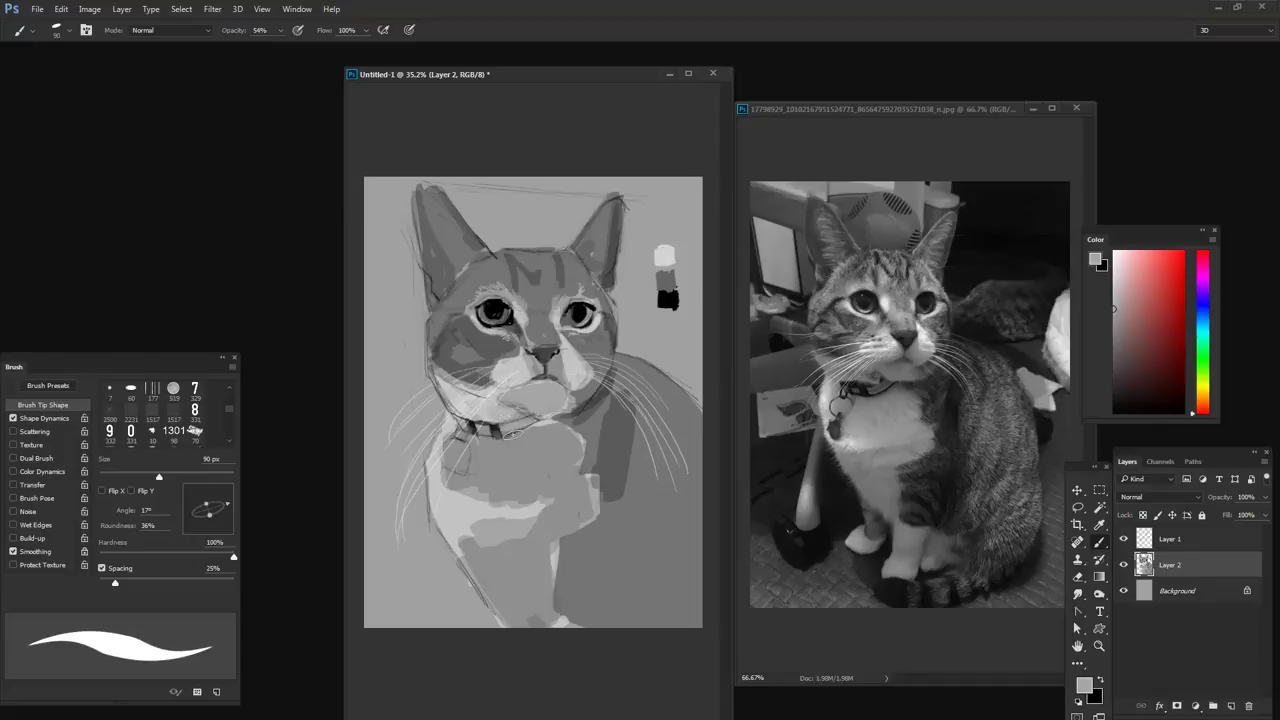
- Shade the round collar tag with the mid-grey swatch using a 60 px brush
alt+click(660, 290)
key(bracketright)
key(bracketleft)
key(bracketleft)
key(bracketleft)
key(bracketleft)
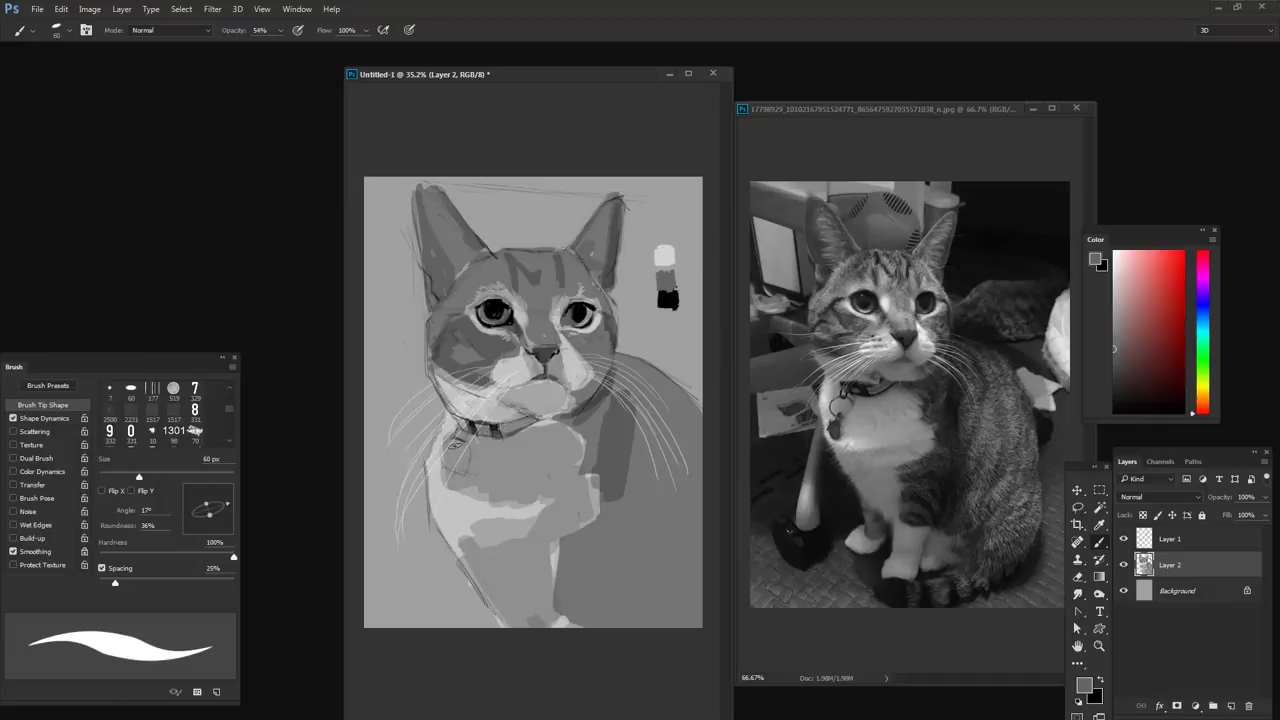
mouse_move(466, 462)
mouse_down()
mouse_move(472, 452)
mouse_move(434, 452)
mouse_up()
- Paint white highlights on the chest fur beside the collar tag with a 50 to 35 px brush
alt+click(437, 468)
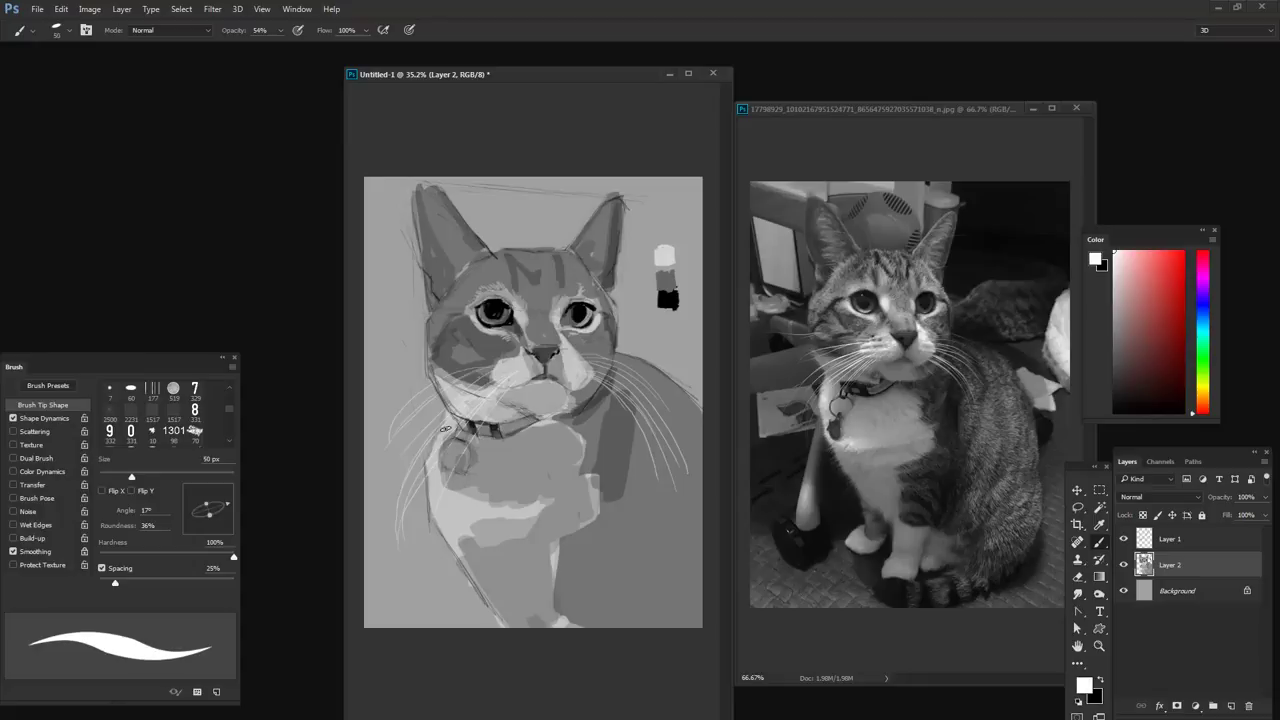
key(bracketleft)
key(bracketleft)
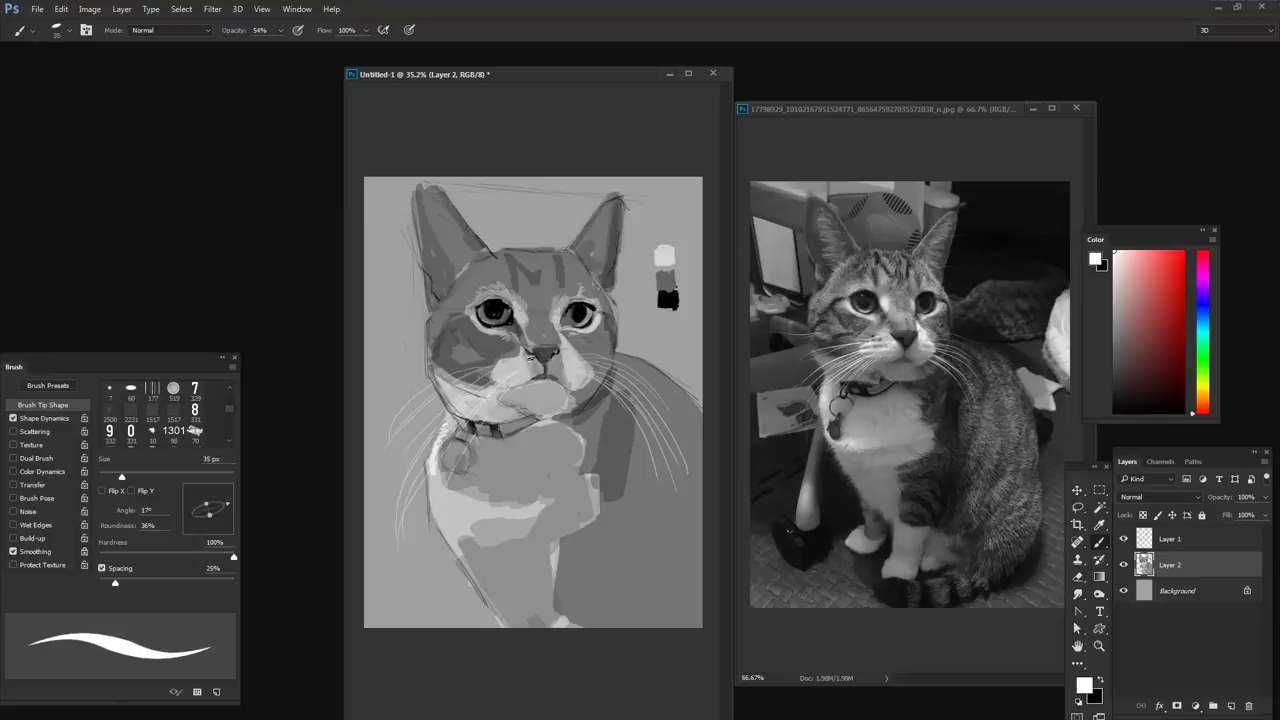
- Brighten the muzzle on the right-hand side of the nose with white, using a 30 to 20 px brush
key(bracketleft)
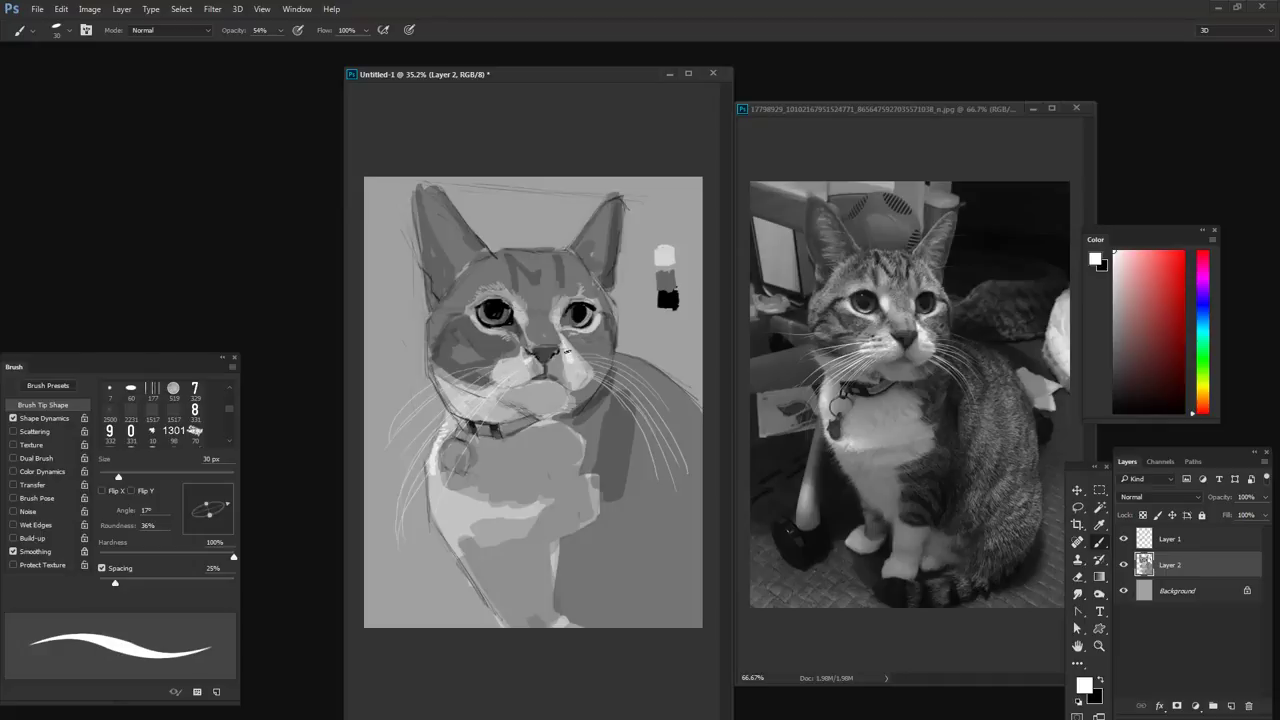
key(bracketleft)
key(bracketleft)
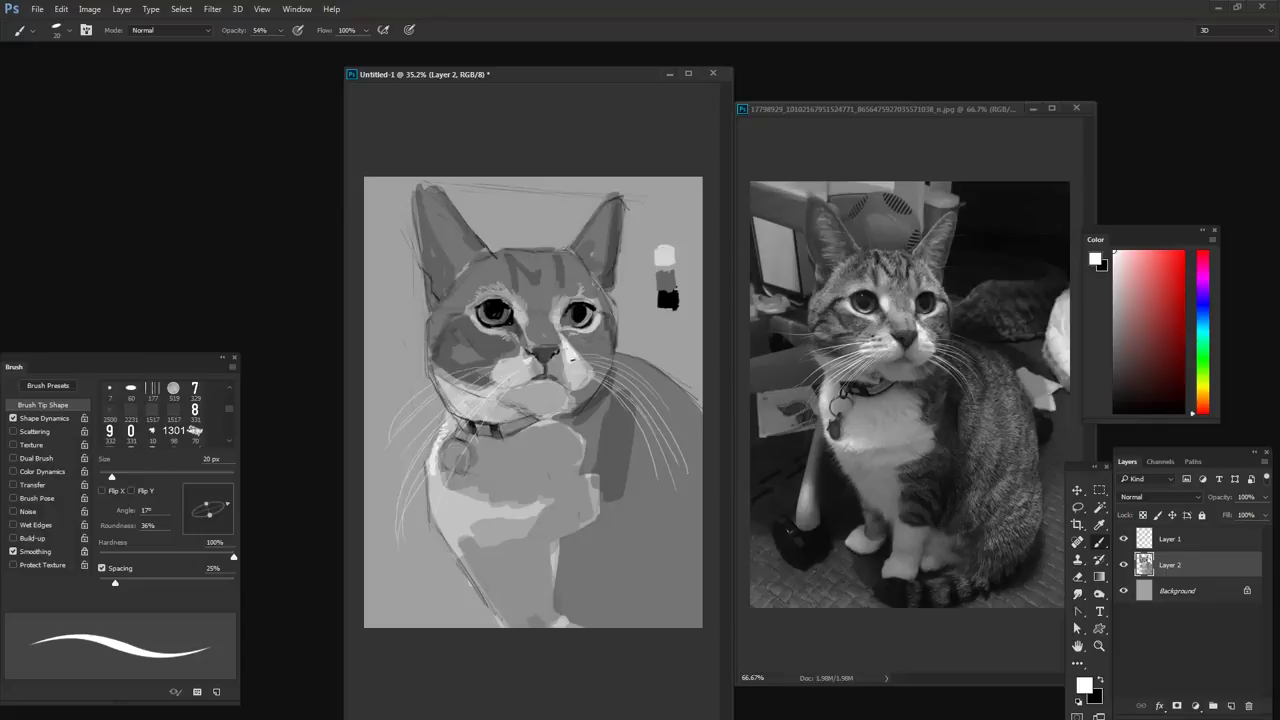
- Touch up the right-hand cheek beside the muzzle with a mid-grey, using a 25 to 35 px brush
alt+click(575, 368)
alt+click(577, 347)
key(bracketleft)
key(bracketright)
click(1114, 347)
key(bracketright)
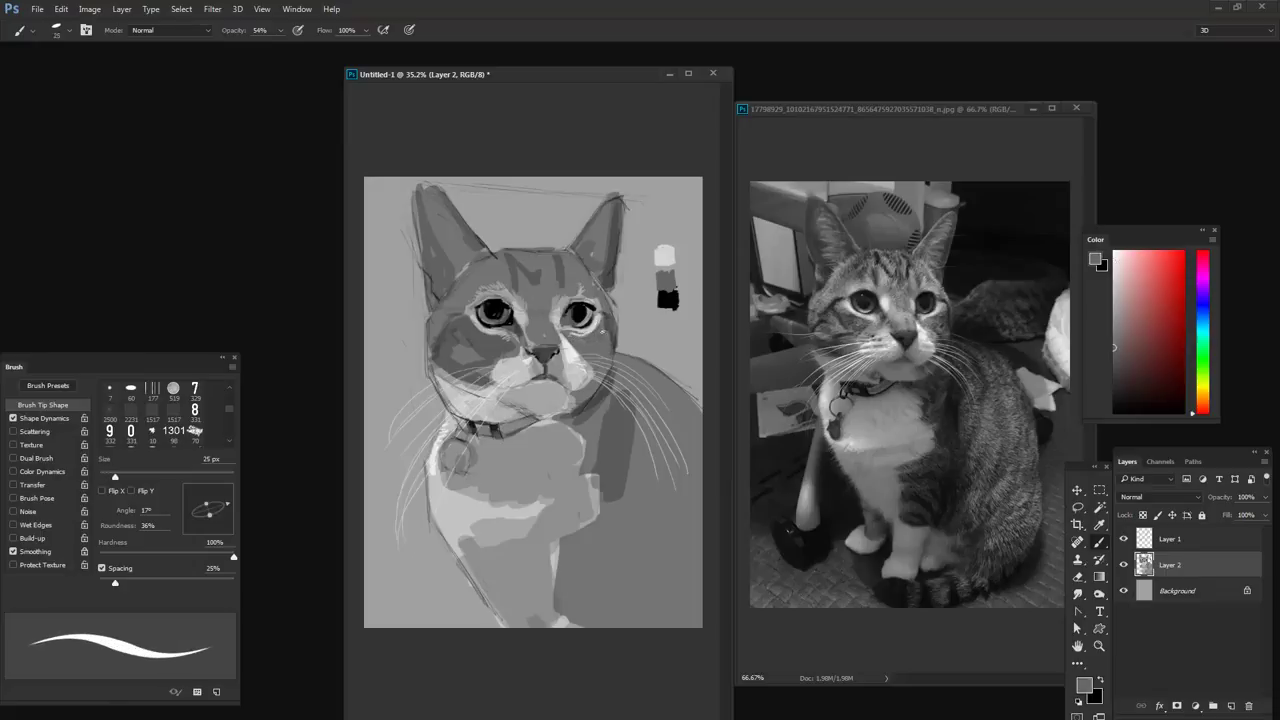
key(bracketright)
key(bracketright)
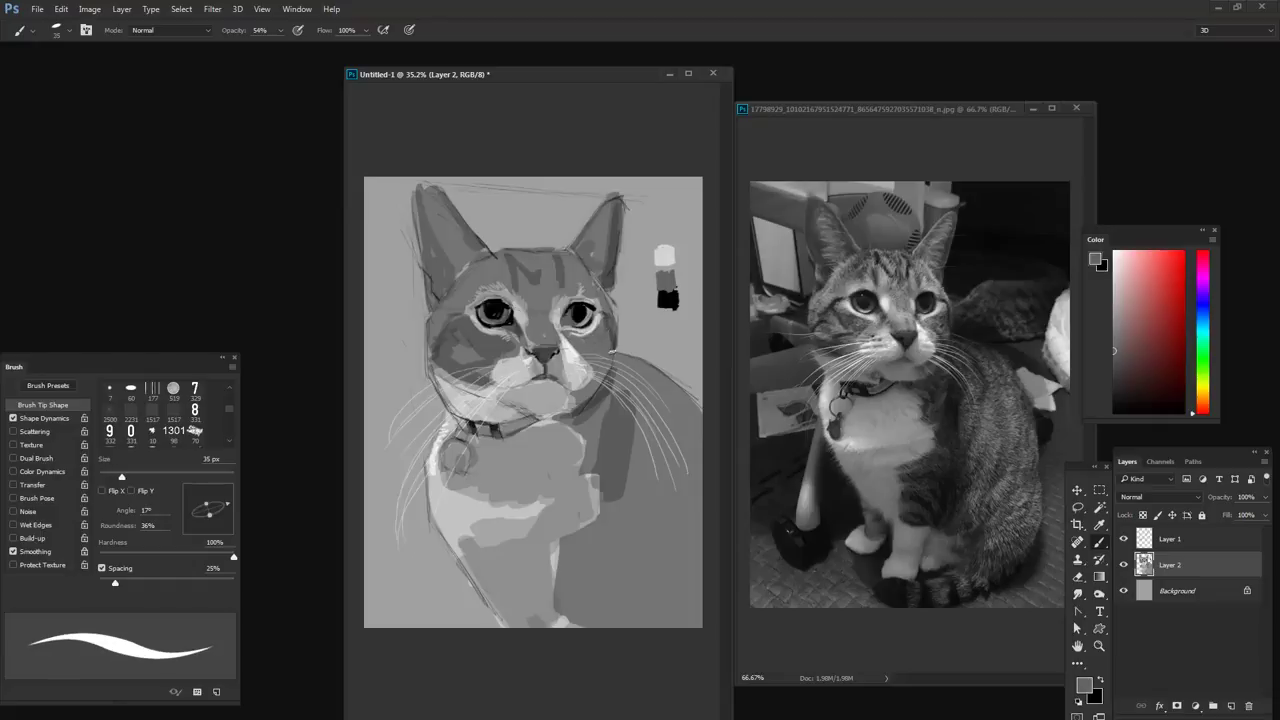
- Add fur strokes to the left-hand cheek in a grey sampled from it with a 45 px brush
alt+click(472, 354)
alt+click(471, 351)
key(bracketright)
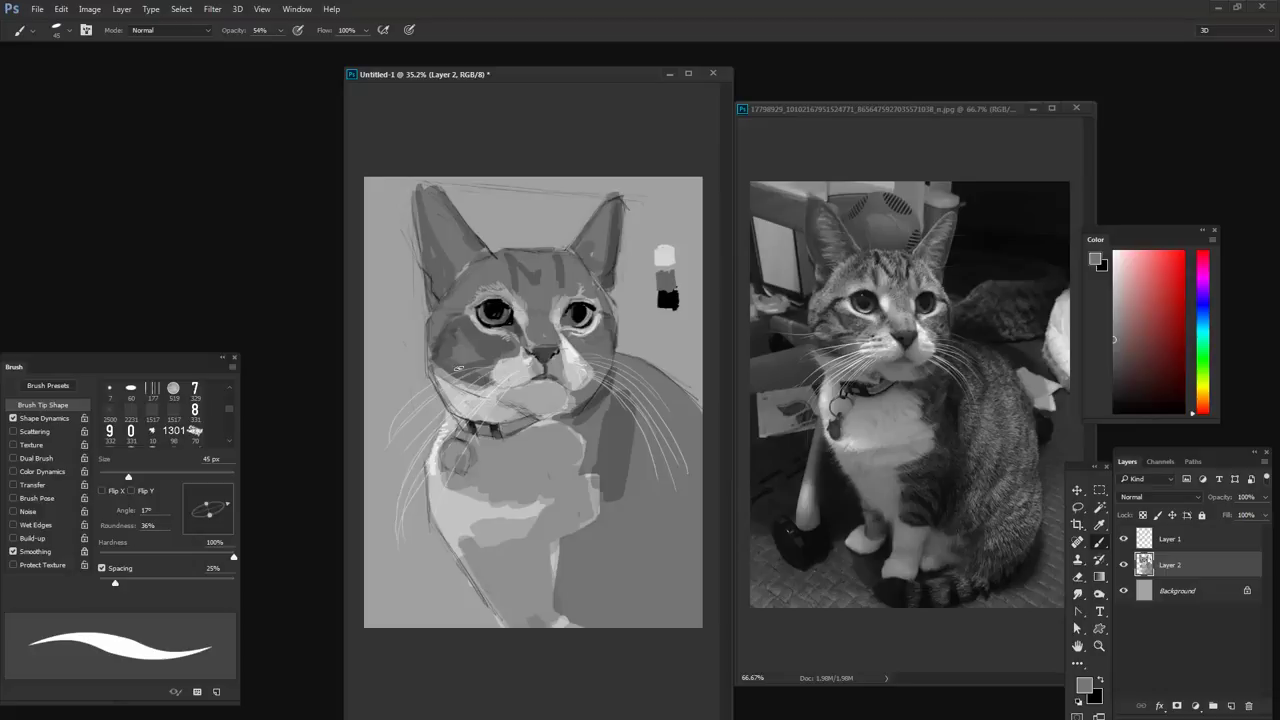
- Darken the markings on the left-hand side of the forehead in black, enlarging the brush from 30 px
alt+click(530, 283)
key(bracketleft)
key(bracketleft)
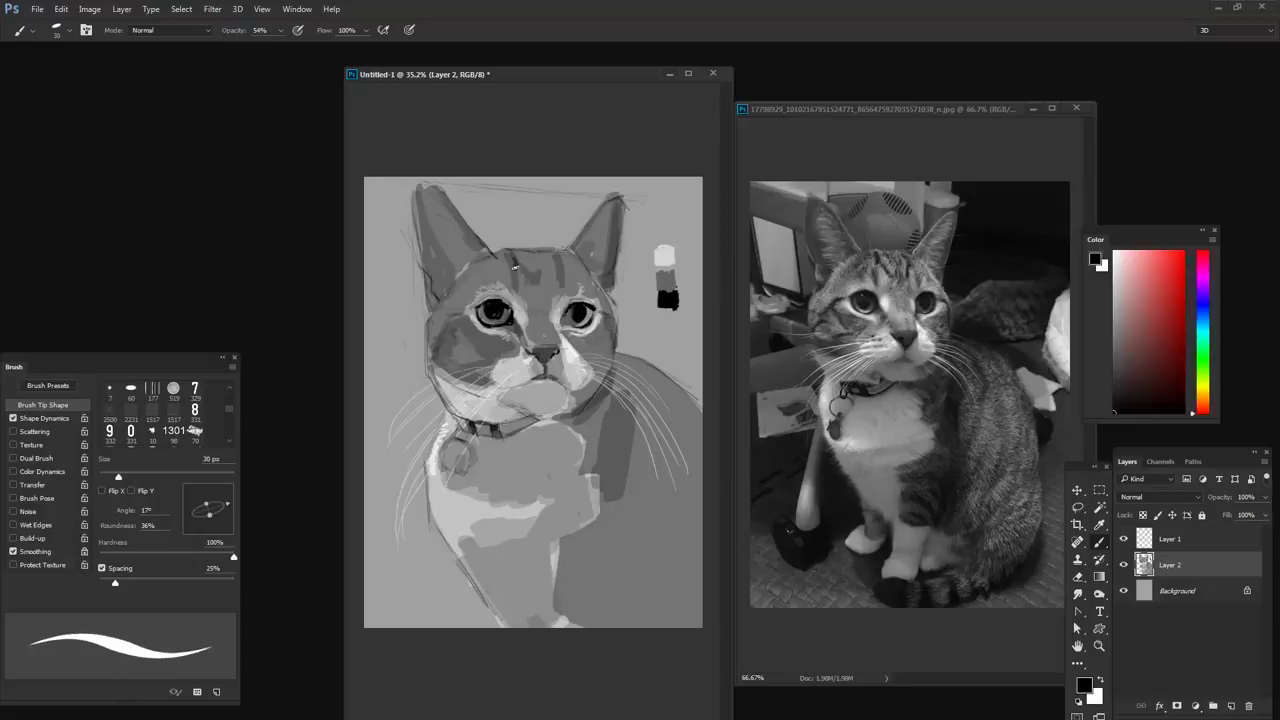
key(bracketright)
key(bracketright)
key(bracketright)
key(bracketright)
key(bracketright)
key(bracketright)
- Touch up the left-hand cheek in a mid-grey sampled from the forehead with a 40 px brush
alt+click(481, 265)
key(bracketleft)
key(bracketleft)
key(bracketleft)
key(bracketleft)
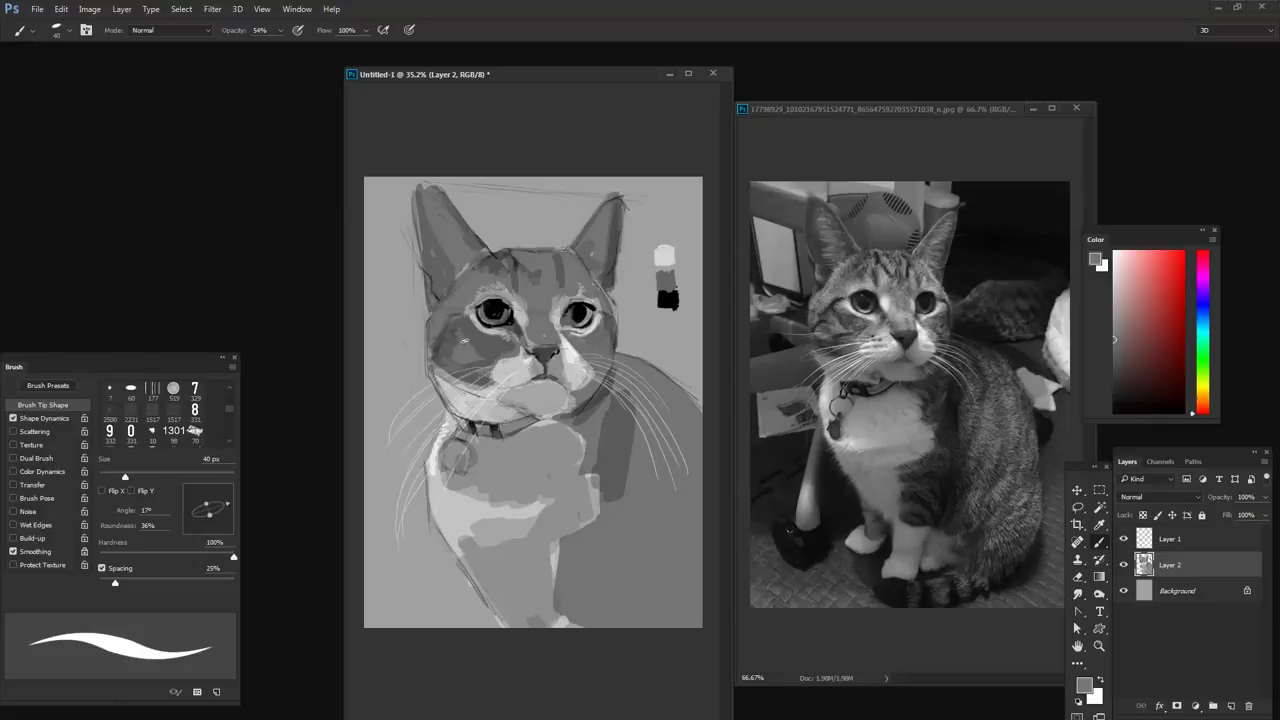
- Darken the fur above and beside the left-hand eye in black and a sampled dark grey, with a 50 to 25 px brush
key(d)
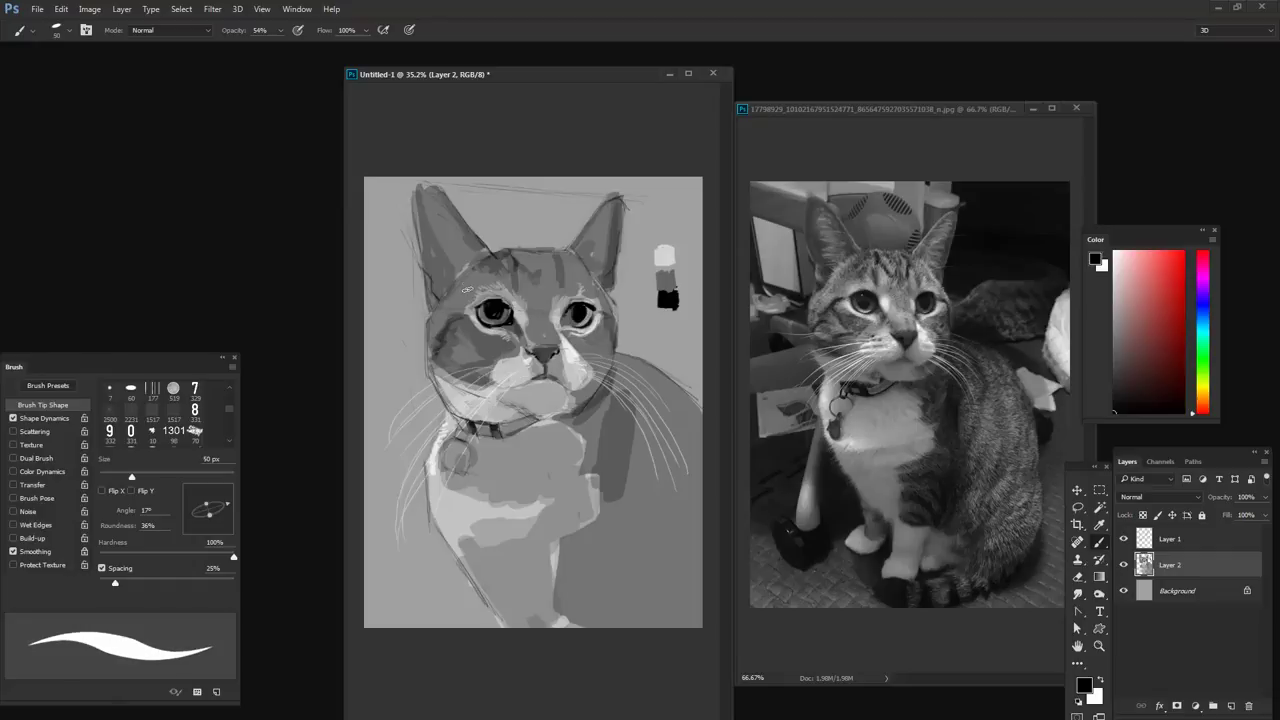
key(bracketleft)
alt+click(494, 266)
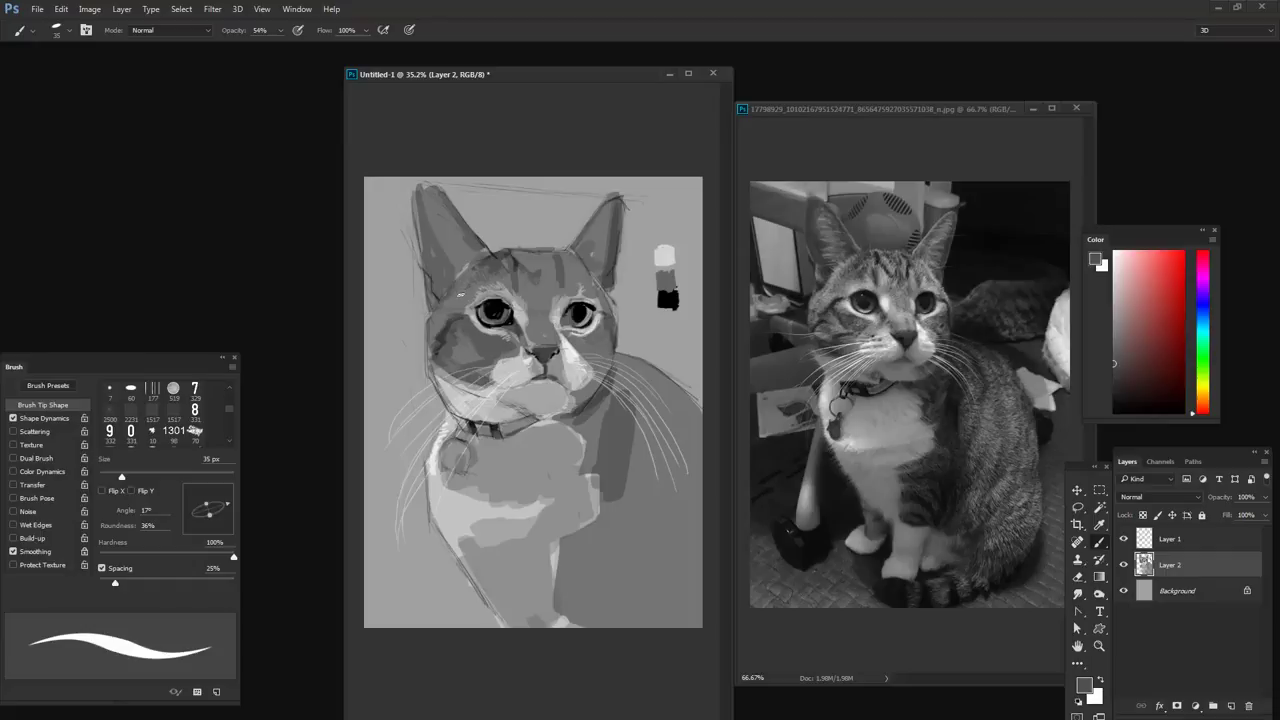
key(bracketleft)
key(bracketleft)
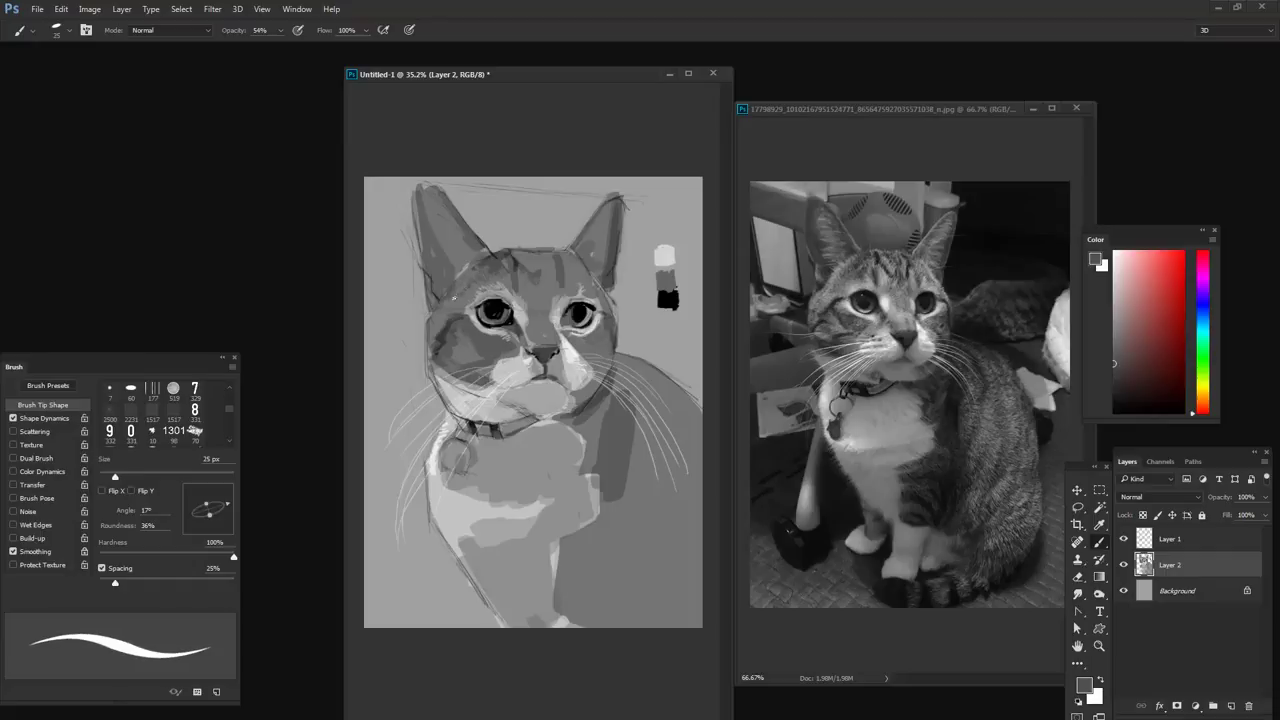
- Paint light hairs across the left-hand ear and dark stripes on the forehead with a 25 to 30 px brush
alt+click(480, 255)
alt+click(476, 260)
alt+click(514, 256)
alt+click(516, 262)
key(bracketright)
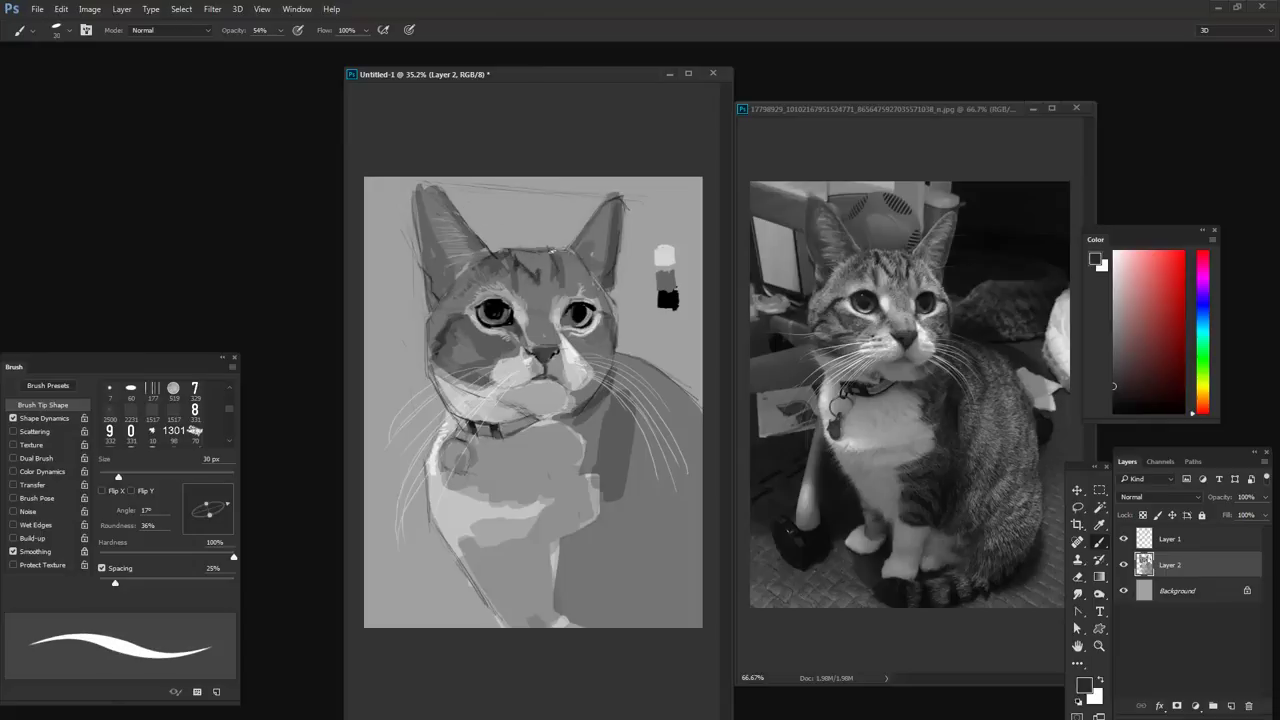
- Add short dark fur tufts along the top of the head and sample a mid-grey from the chest for a 25 px brush
mouse_move(552, 252)
mouse_down()
mouse_move(542, 248)
mouse_move(564, 246)
mouse_up()
alt+click(665, 273)
alt+click(563, 451)
key(bracketleft)
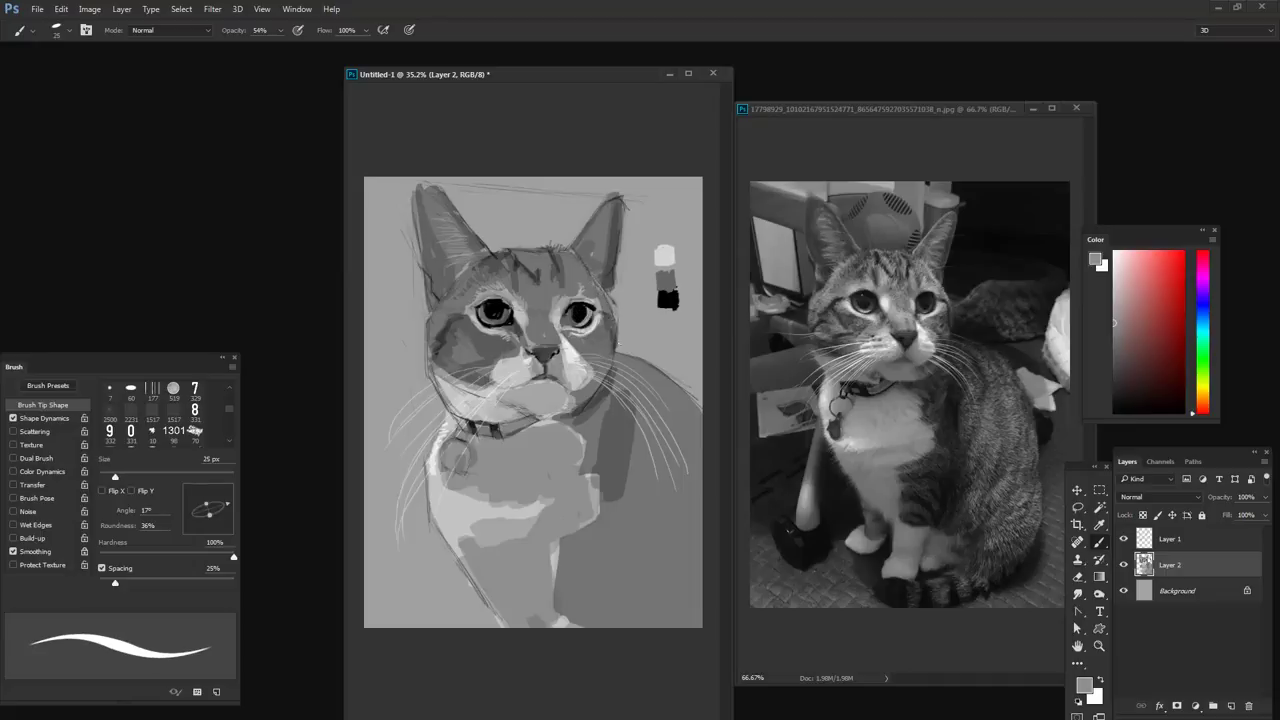
- Paint a dark vertical shadow on the shoulder to the right of the chest with a large black brush
alt+click(668, 296)
key(bracketright)
key(bracketright)
key(bracketright)
key(bracketright)
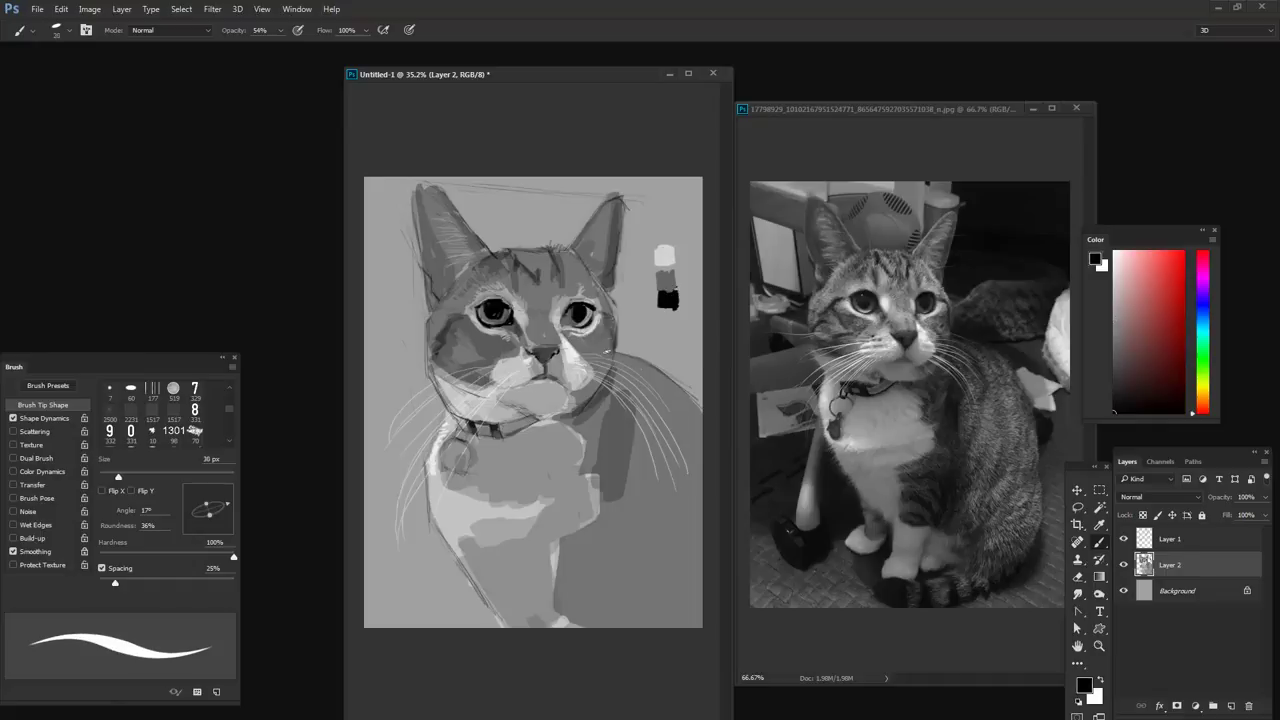
key(bracketright)
key(bracketright)
key(bracketright)
mouse_move(612, 404)
mouse_down()
mouse_move(629, 432)
mouse_move(621, 421)
mouse_move(599, 535)
mouse_move(594, 482)
mouse_up()
- Paint fur strokes across the upper chest in a grey sampled below the collar, using a 60 to 45 px brush
key(bracketleft)
alt+click(548, 432)
key(bracketleft)
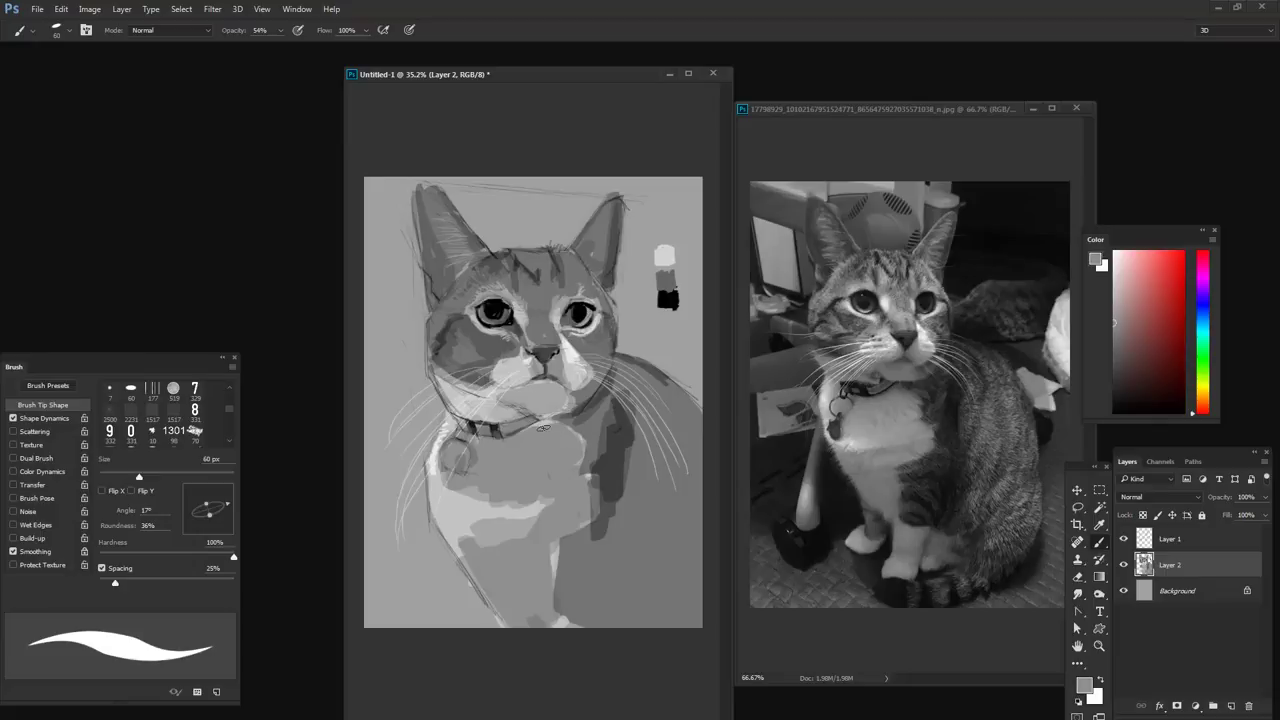
mouse_move(542, 438)
mouse_down()
mouse_move(566, 452)
mouse_move(552, 470)
mouse_move(540, 433)
mouse_move(562, 448)
mouse_move(557, 462)
mouse_move(556, 444)
mouse_move(540, 455)
mouse_move(520, 442)
mouse_move(508, 465)
mouse_up()
key(bracketleft)
key(bracketleft)
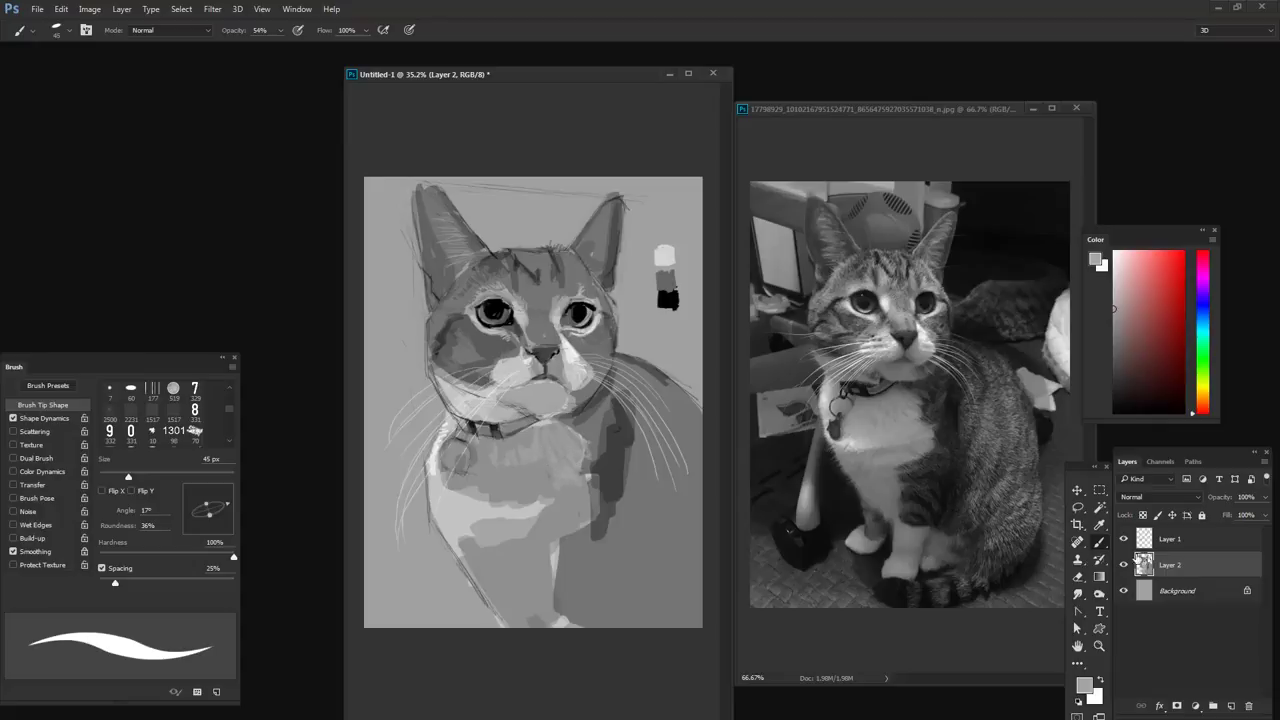
- Hide and reshow Layer 1, and touch up the fur beside the right-hand ear in a sampled grey with a 15 px brush
click(1124, 539)
click(1124, 539)
alt+click(586, 272)
key(bracketleft)
key(bracketleft)
key(bracketleft)
key(bracketleft)
key(bracketleft)
key(bracketleft)
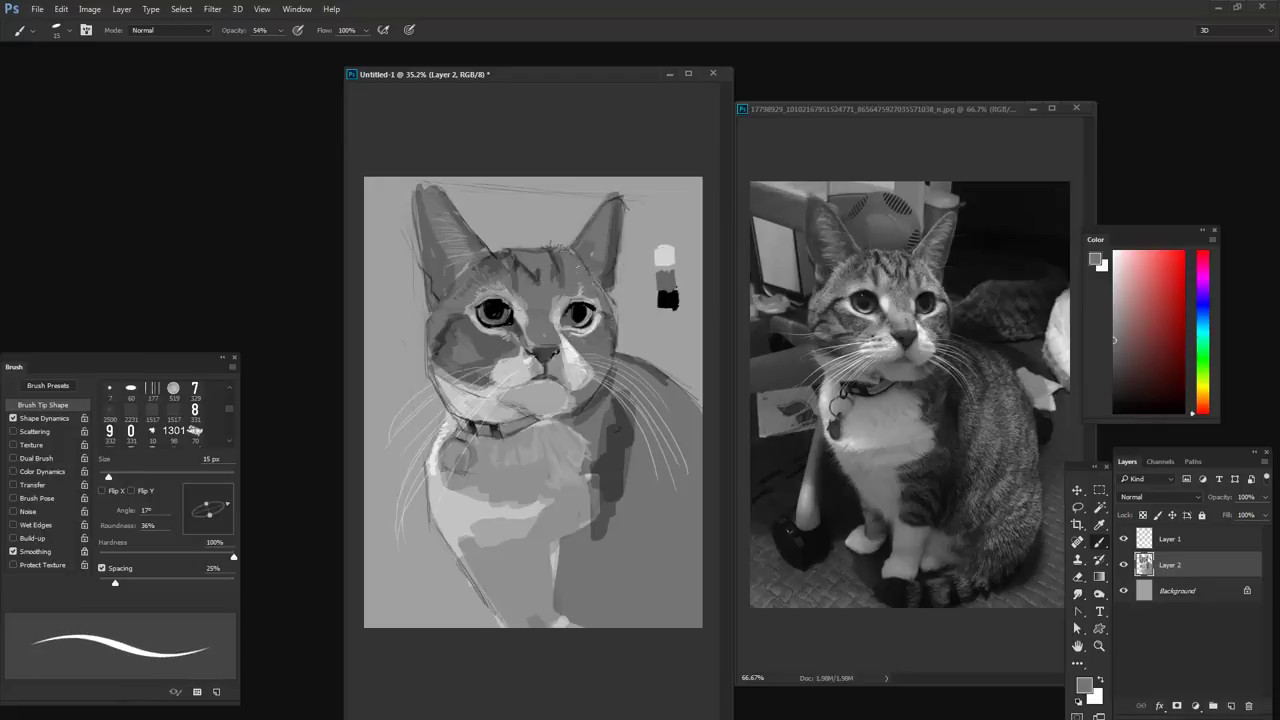
- Paint fine hairs at the base of the right-hand ear in the light swatch grey with a 15 to 8 px brush
alt+click(574, 312)
alt+click(668, 252)
drag(590, 242, 580, 292)
key(bracketleft)
key(bracketleft)
key(bracketleft)
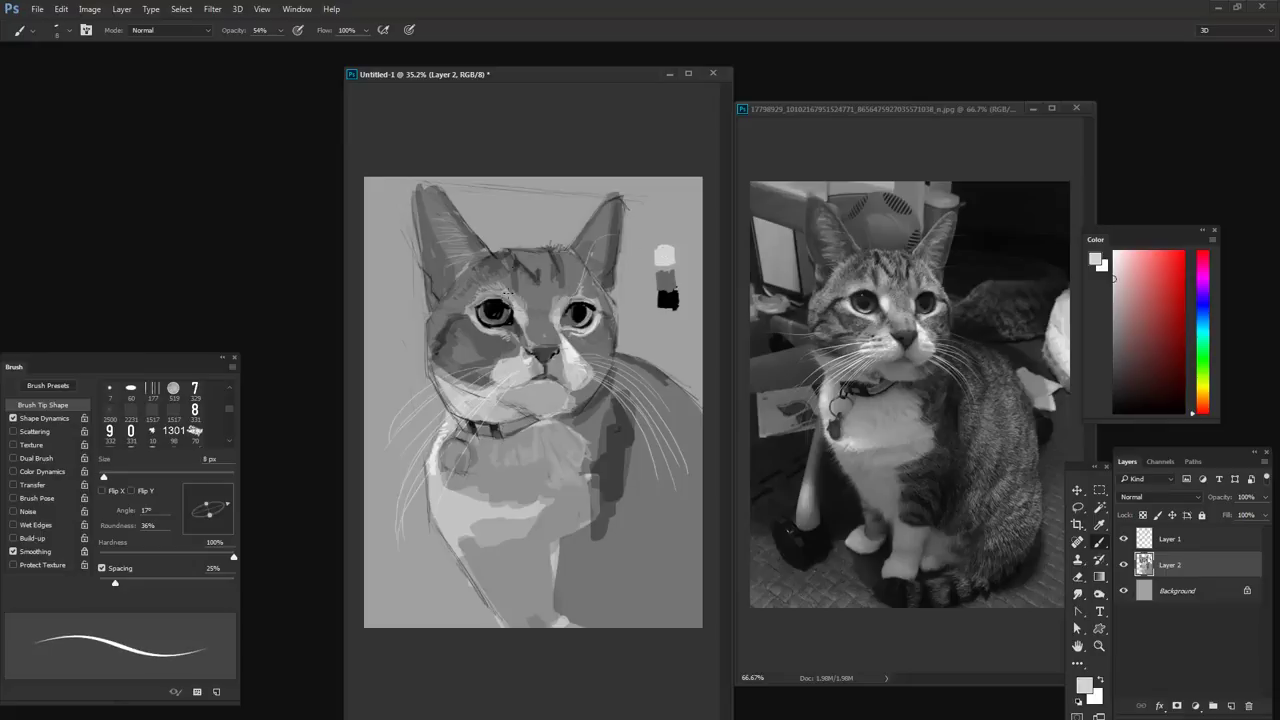
- Touch up the base of the left-hand ear in a dark grey sampled from it with a 35 px brush
alt+click(439, 281)
key(bracketright)
key(bracketright)
key(bracketright)
key(bracketright)
key(bracketright)
key(bracketright)
key(bracketright)
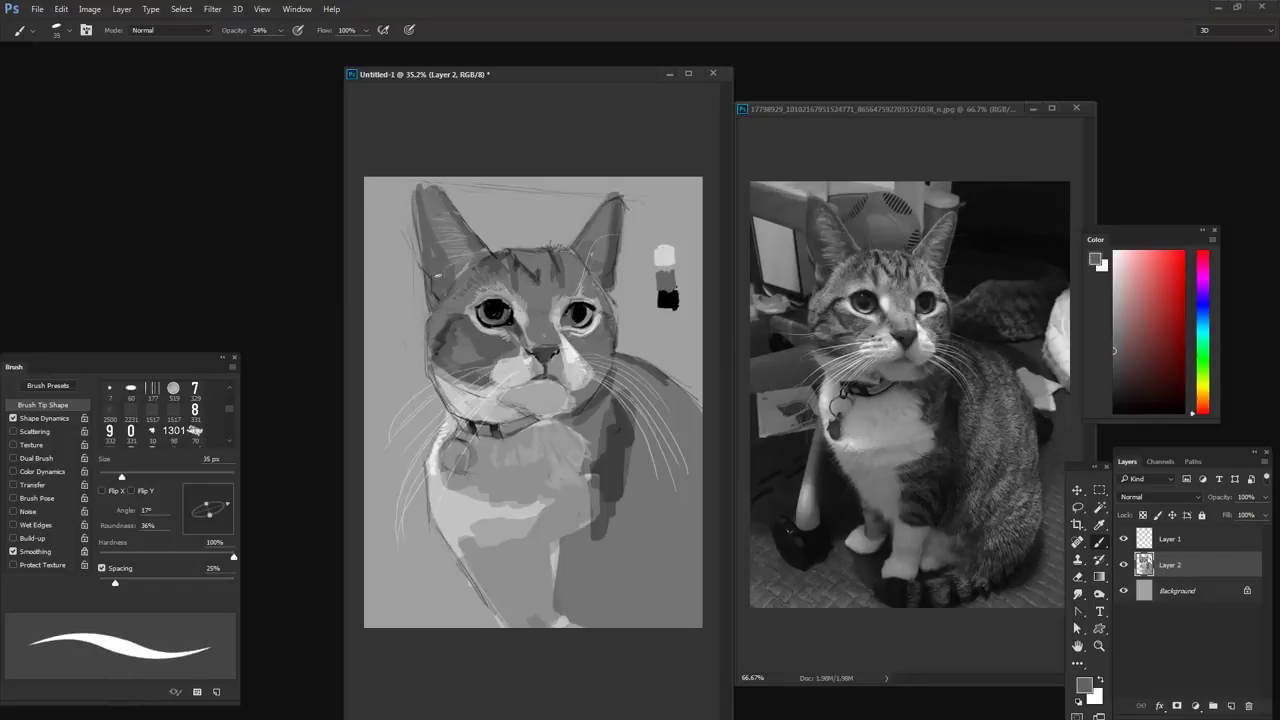
- Dab a white highlight into the left-hand eye with a 10 px brush
alt+click(492, 307)
key(bracketleft)
key(bracketleft)
key(bracketleft)
key(bracketleft)
key(bracketleft)
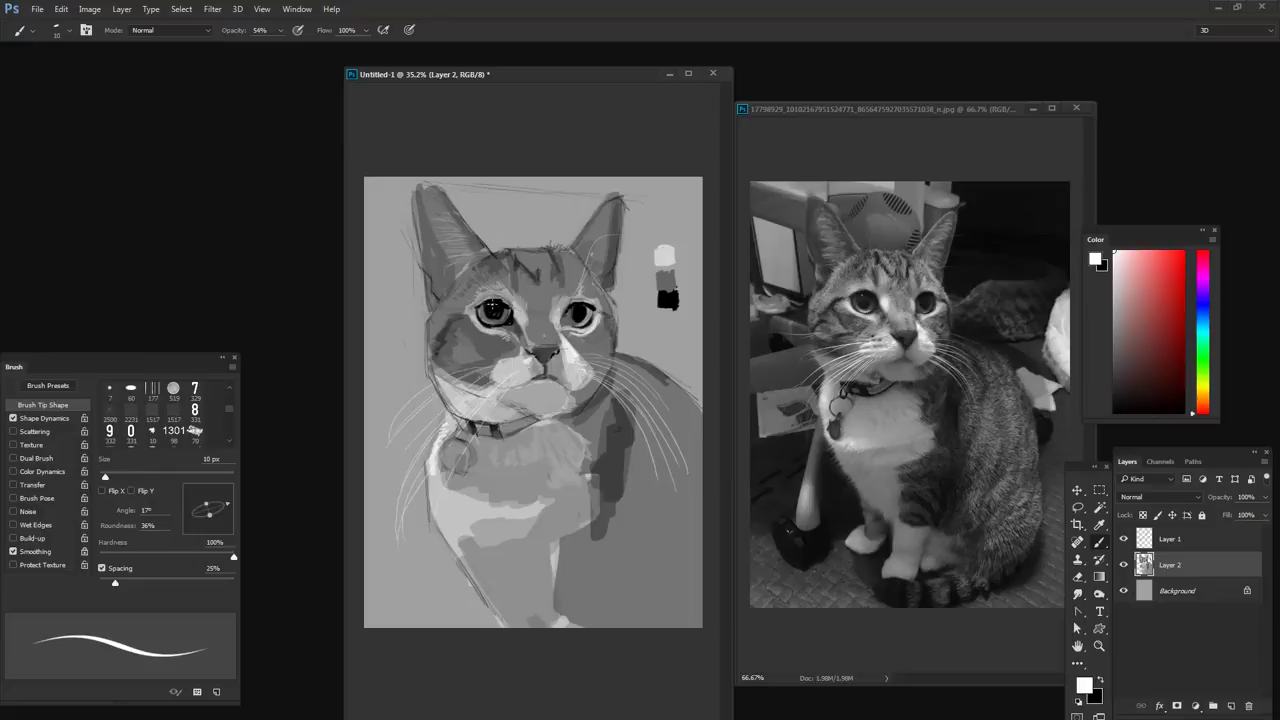
- Glaze the left-hand eye with the mid-grey swatch at 30% opacity using a 35 px brush
key(bracketright)
key(bracketright)
key(bracketright)
key(bracketright)
key(bracketright)
key(3)
alt+click(669, 277)
key(d)
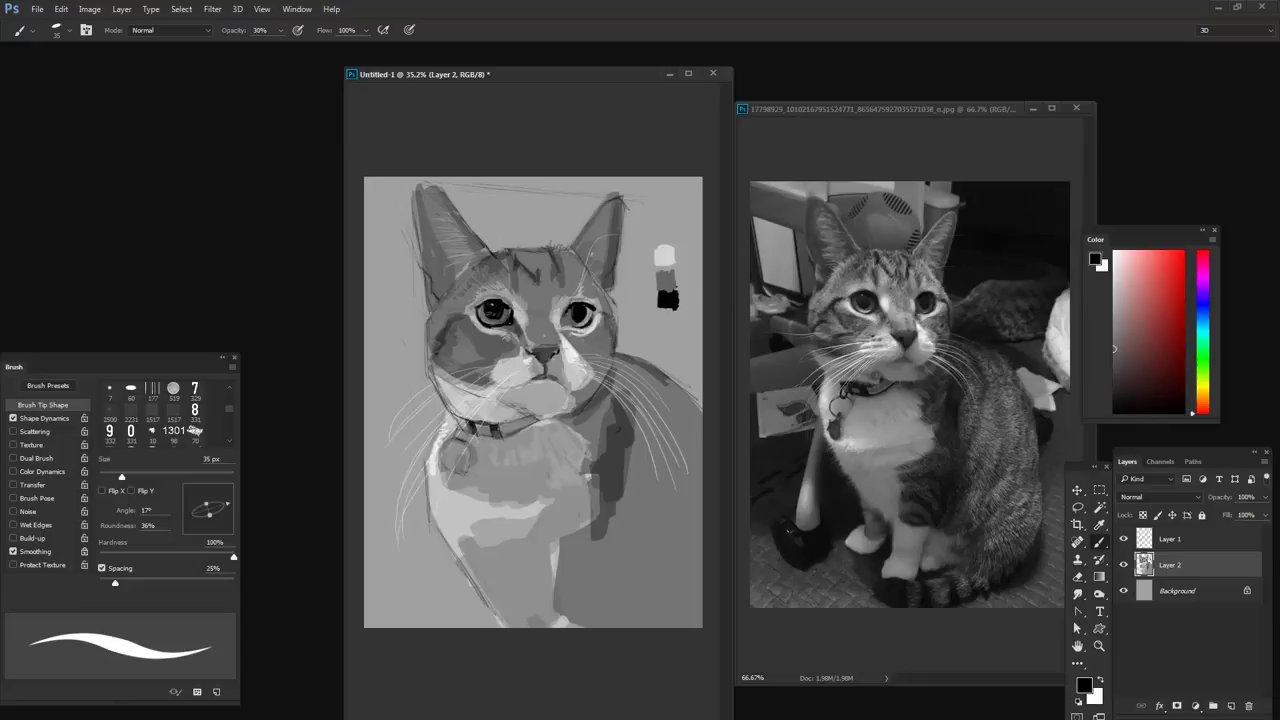
- Redefine the left-hand eye's pupil in black with a 15 to 20 px brush, raising the opacity to 100%
key(bracketleft)
key(bracketleft)
key(bracketleft)
key(bracketleft)
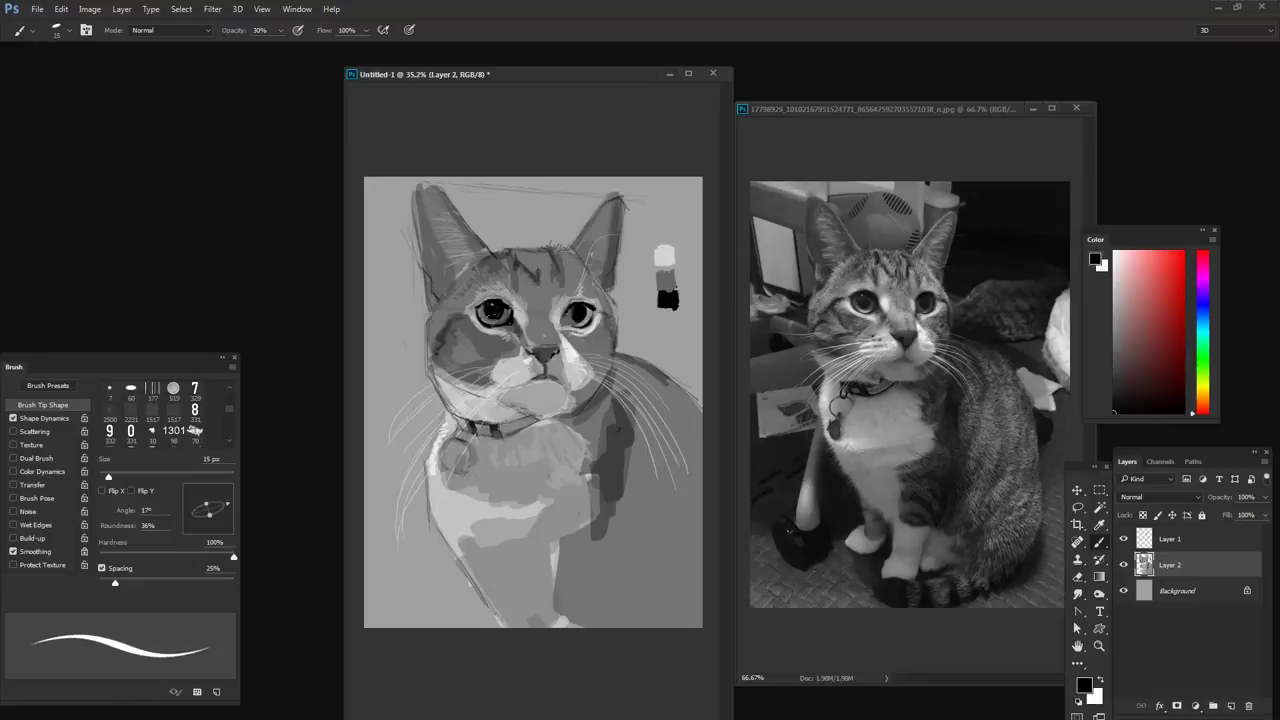
key(0)
key(bracketright)
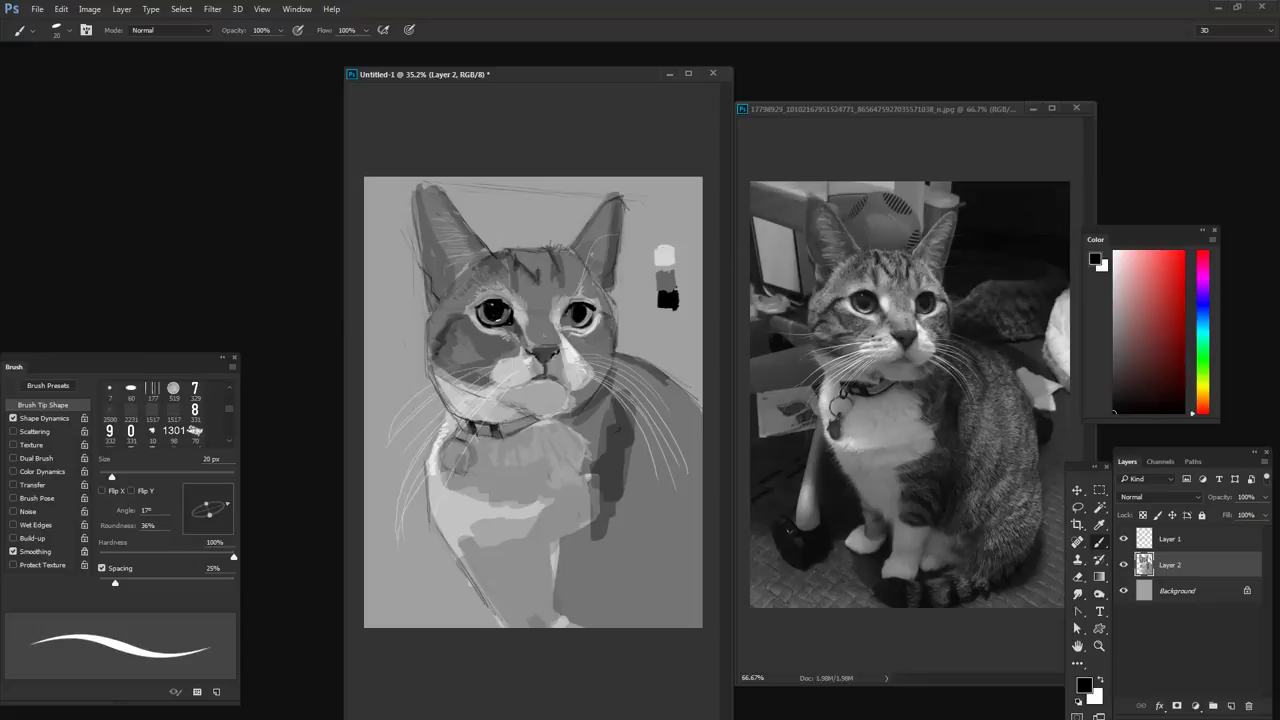
- Refine the lower iris of the left-hand eye in a sampled tone with a 25 px brush
alt+click(492, 313)
alt+click(488, 313)
key(bracketright)
mouse_move(490, 322)
mouse_down()
mouse_move(503, 325)
mouse_move(490, 323)
mouse_up()
alt+click(526, 312)
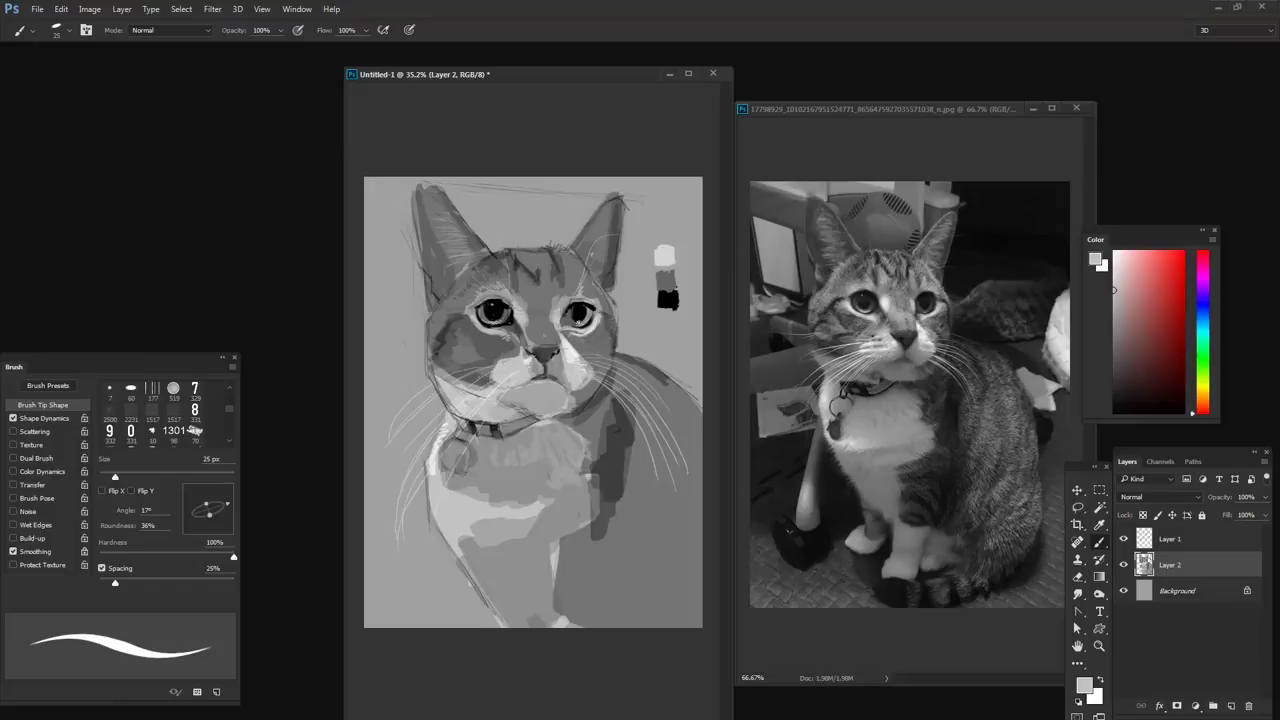
- Repaint the iris of the right-hand eye in a dark grey sampled from it with a 30 px brush
alt+click(574, 314)
key(bracketright)
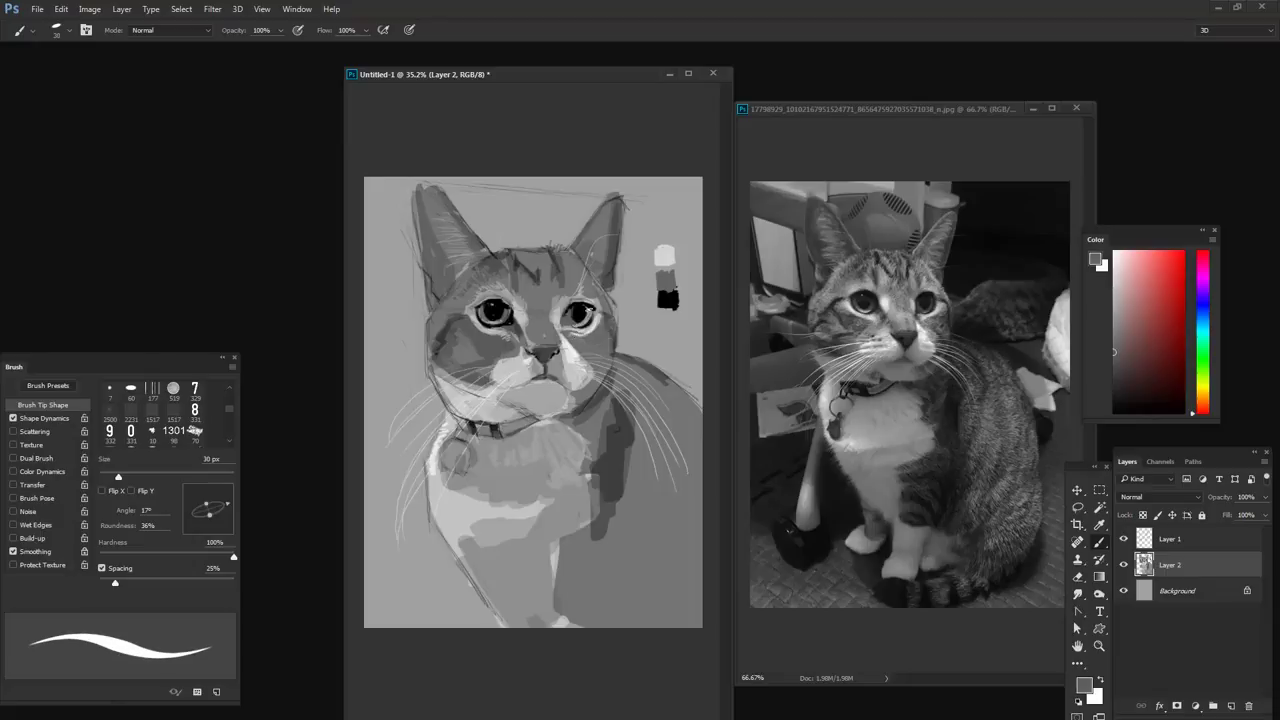
drag(584, 312, 592, 318)
- Refine the light rim below the right-hand eye in a sampled light grey at 40% opacity with a 25 to 15 px brush
alt+click(668, 298)
key(4)
alt+click(596, 323)
key(bracketleft)
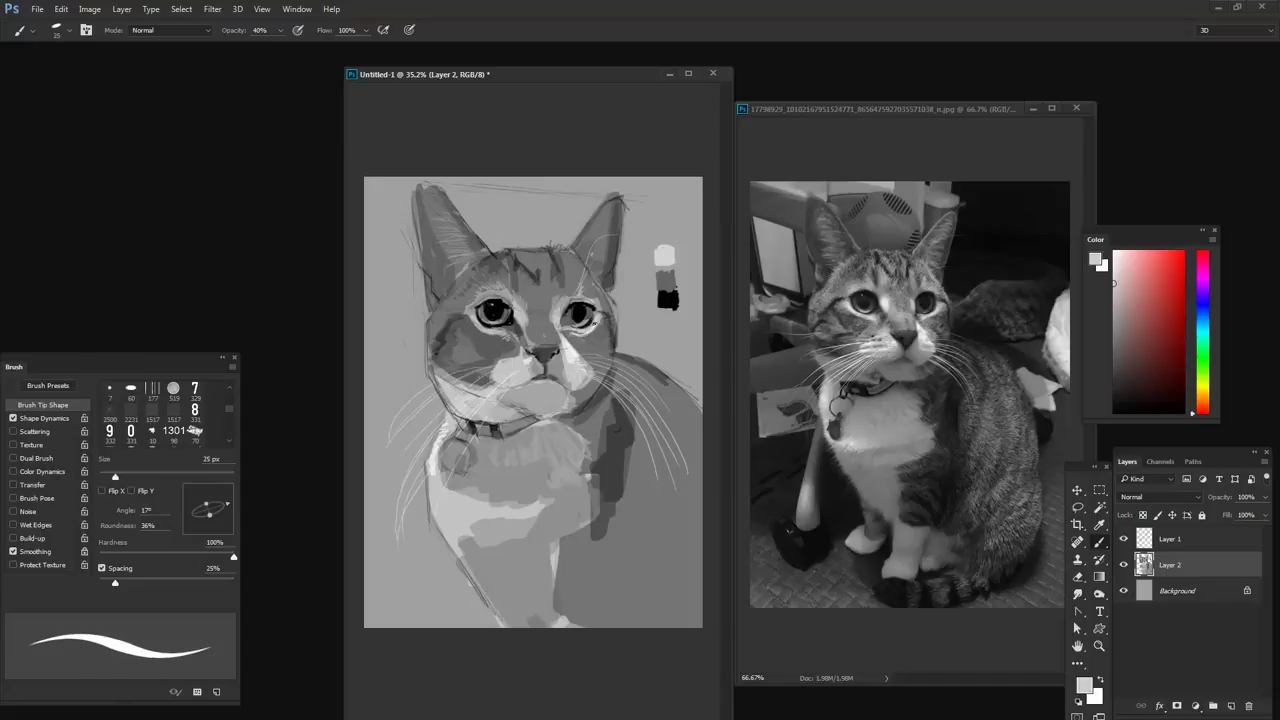
click(594, 323)
key(bracketleft)
key(bracketleft)
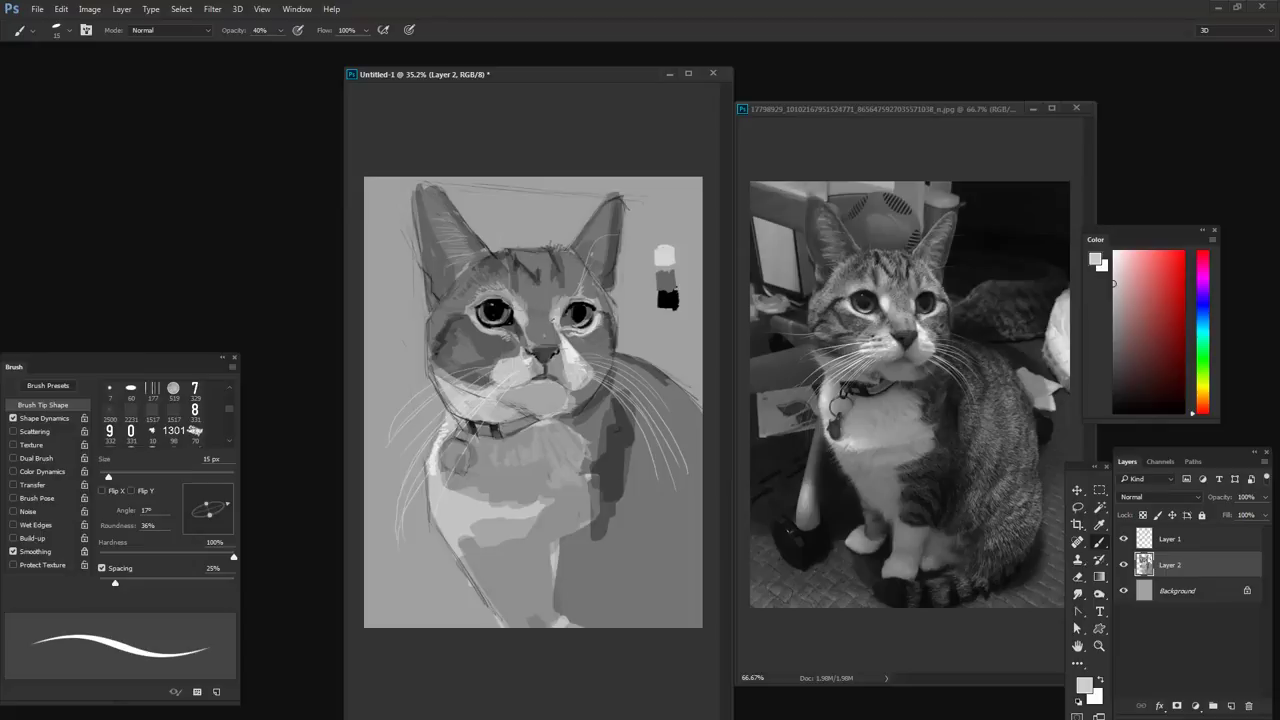
- Darken the nostrils and centre line of the nose in black at 70% opacity with a 20 to 10 px brush
alt+click(548, 348)
alt+click(518, 320)
key(d)
key(bracketright)
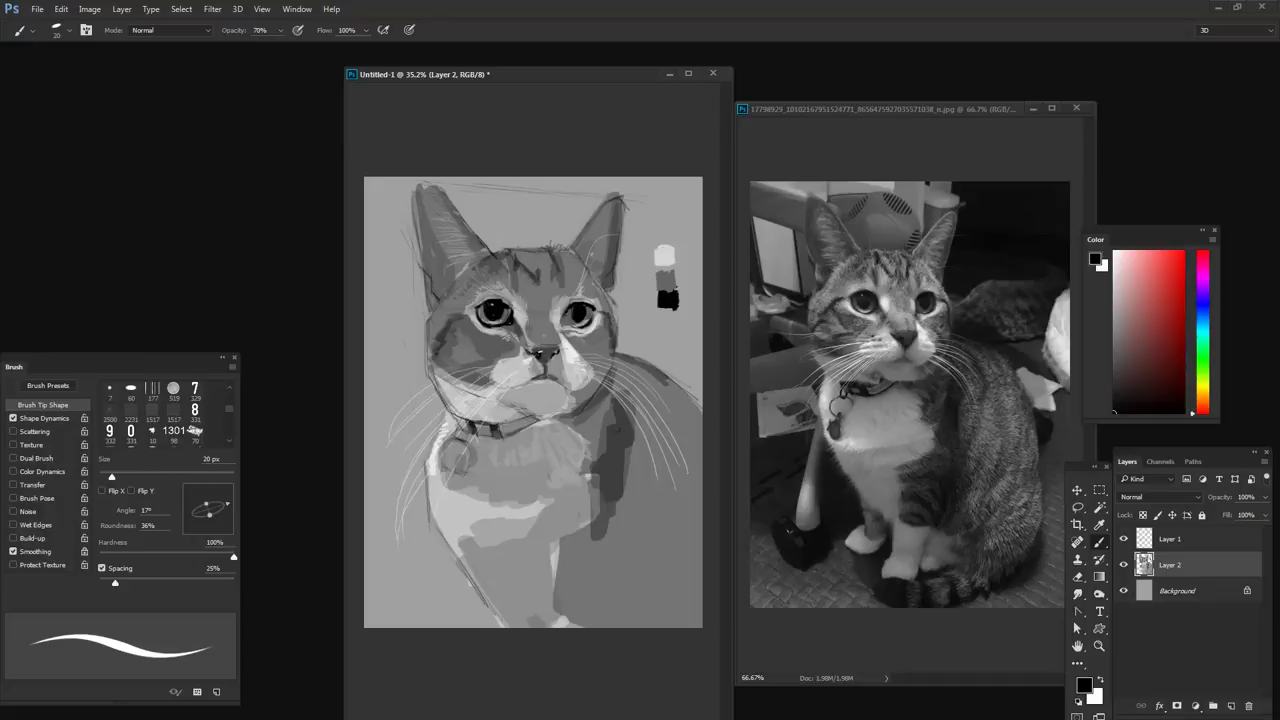
key(bracketleft)
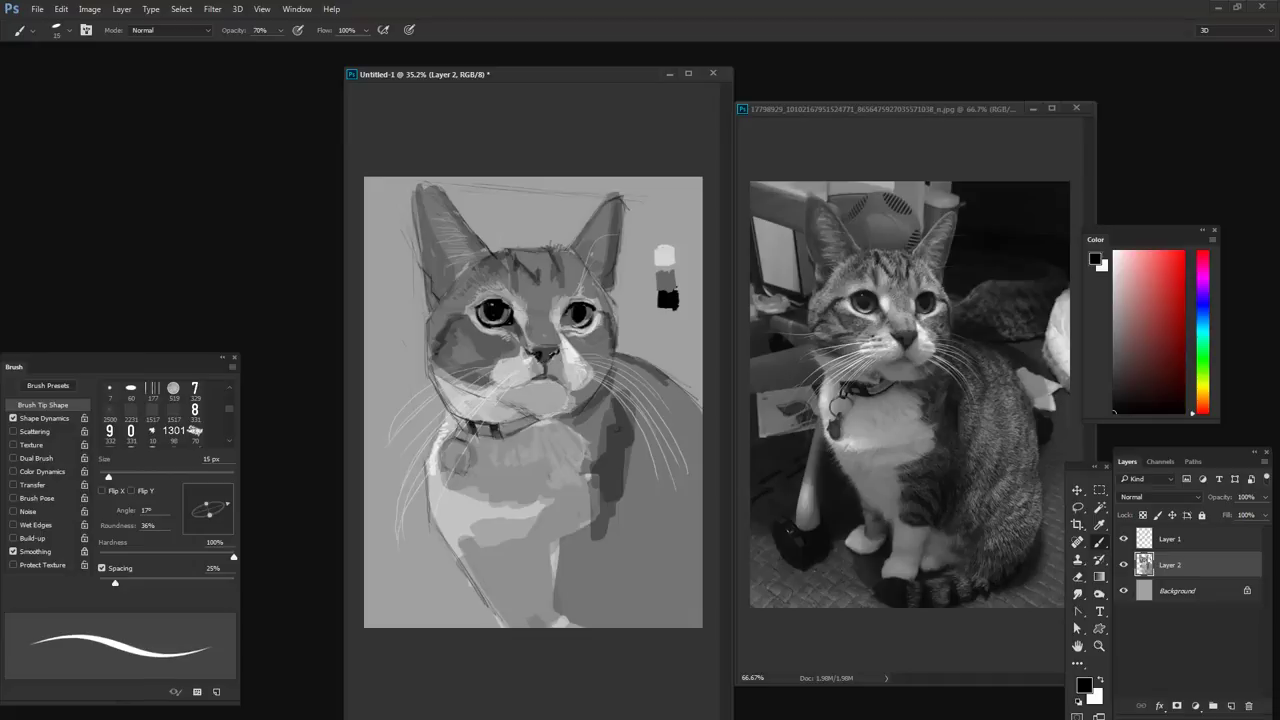
key(bracketleft)
drag(546, 352, 548, 362)
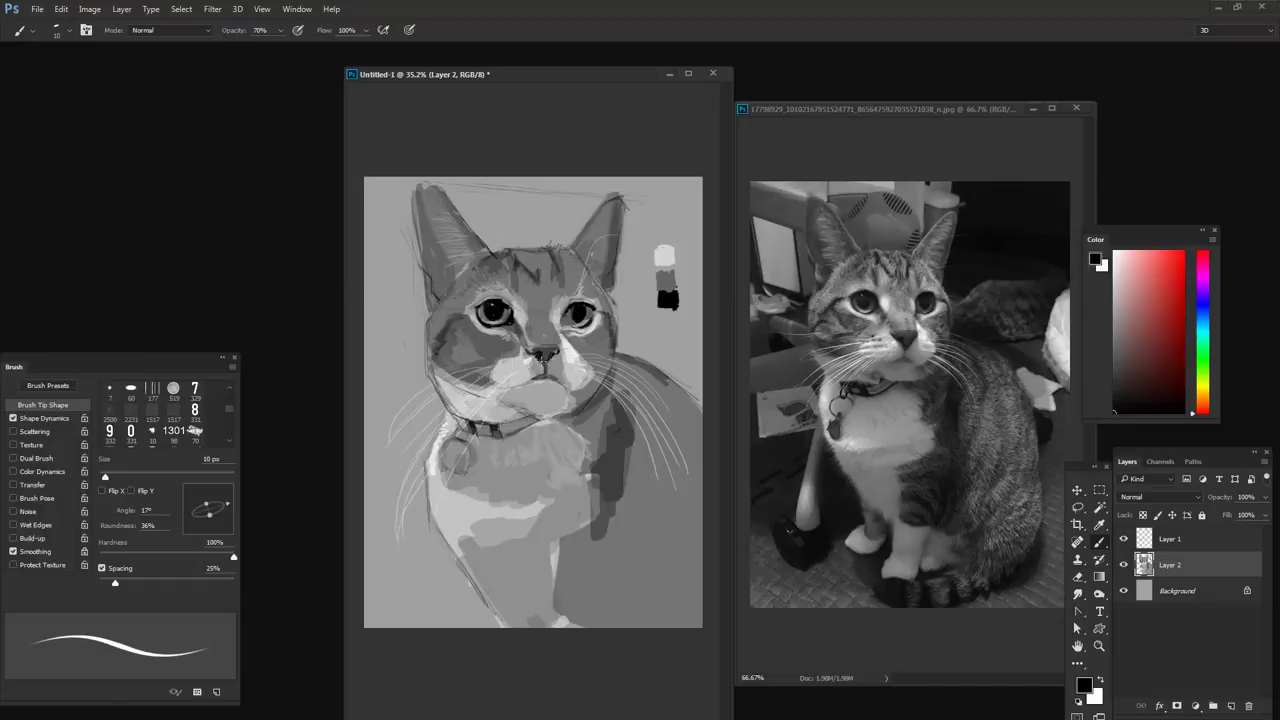
- Refine the left-hand edge of the nose and adjoining muzzle in greys sampled around them, with a 15 to 25 px brush
alt+click(540, 370)
key(bracketright)
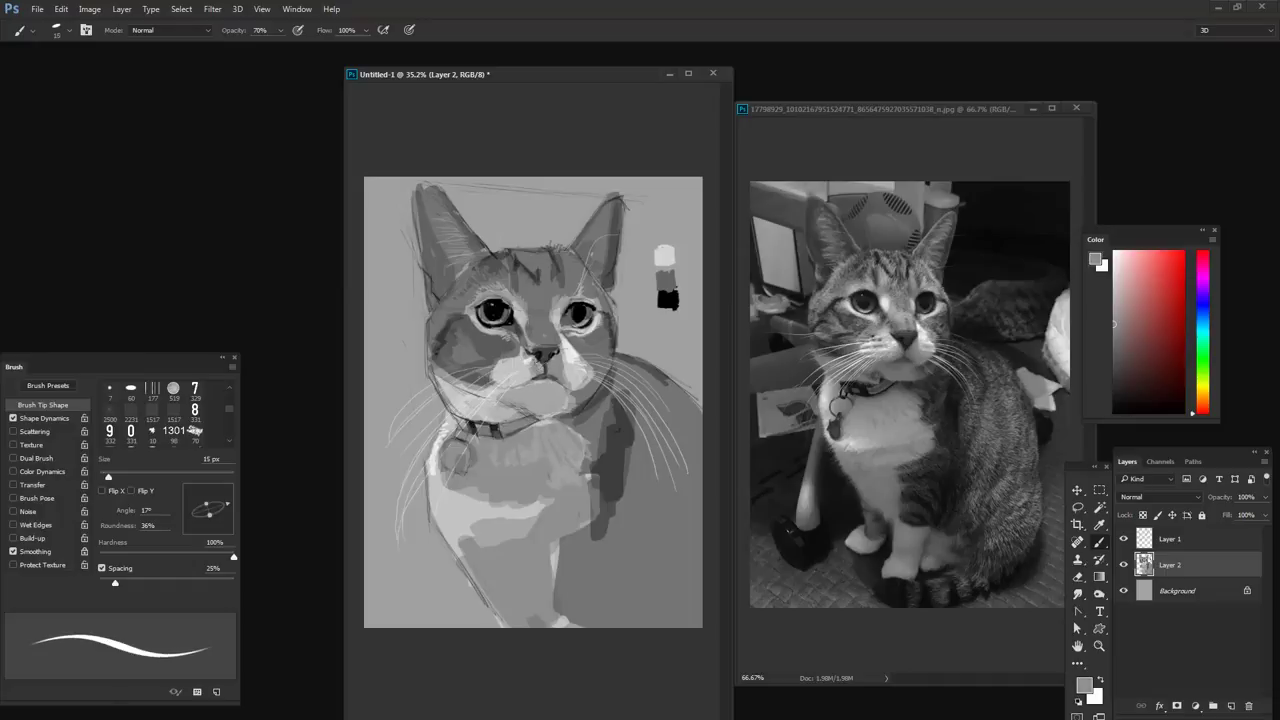
alt+click(504, 335)
alt+click(528, 368)
alt+click(524, 354)
alt+click(533, 362)
alt+click(520, 343)
key(bracketright)
key(bracketright)
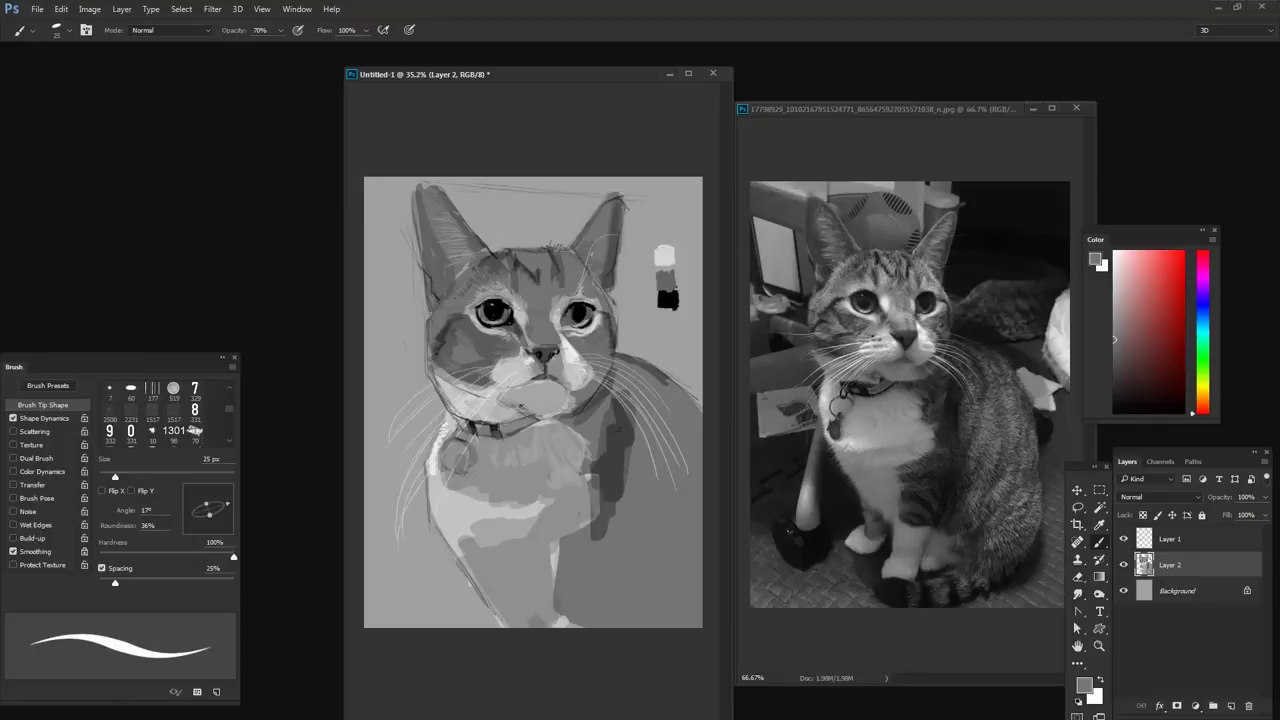
- Darken the left-hand ear with a dark grey sampled from the shoulder shadow, using a 15 to 40 px brush
alt+click(605, 455)
key(bracketright)
key(bracketleft)
key(bracketleft)
key(bracketleft)
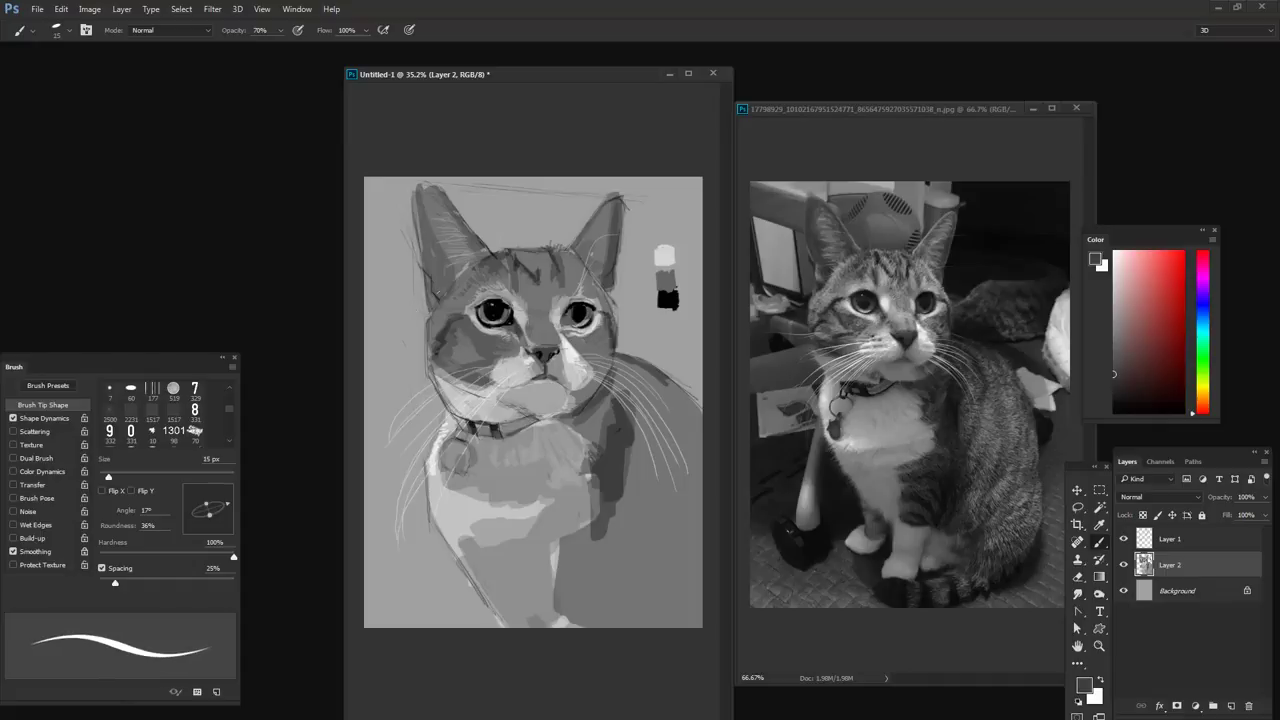
key(bracketright)
key(bracketright)
key(bracketright)
key(bracketright)
key(bracketright)
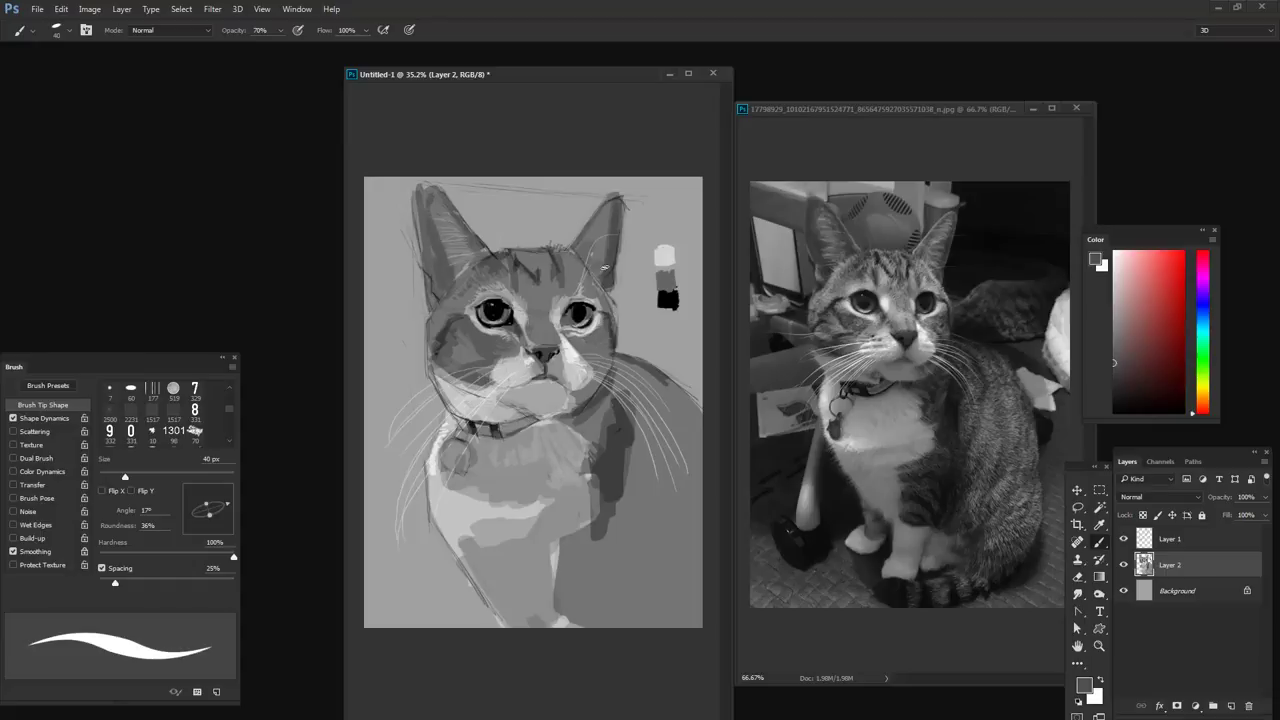
- Paint over the light hairs in the right-hand ear in dark grey
key(bracketright)
key(bracketleft)
key(bracketleft)
key(bracketleft)
- Shade the muzzle on the right-hand side of the nose in greys sampled from it with a 15 px brush
alt+click(580, 376)
key(bracketleft)
key(bracketleft)
key(bracketleft)
key(bracketleft)
alt+click(561, 358)
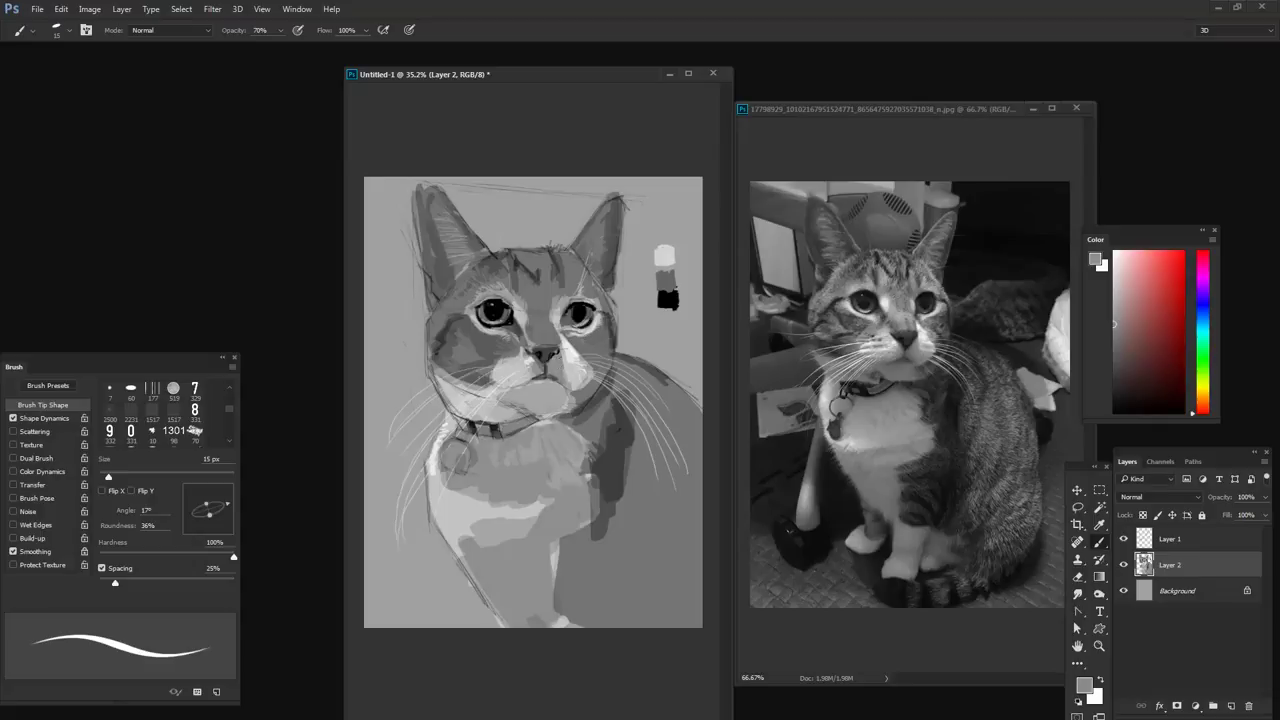
drag(570, 376, 577, 386)
alt+click(578, 357)
drag(590, 360, 590, 376)
- Darken the inner corner and pupil of the left-hand eye in black with a 20 to 15 px brush
key(bracketright)
key(d)
drag(515, 315, 512, 334)
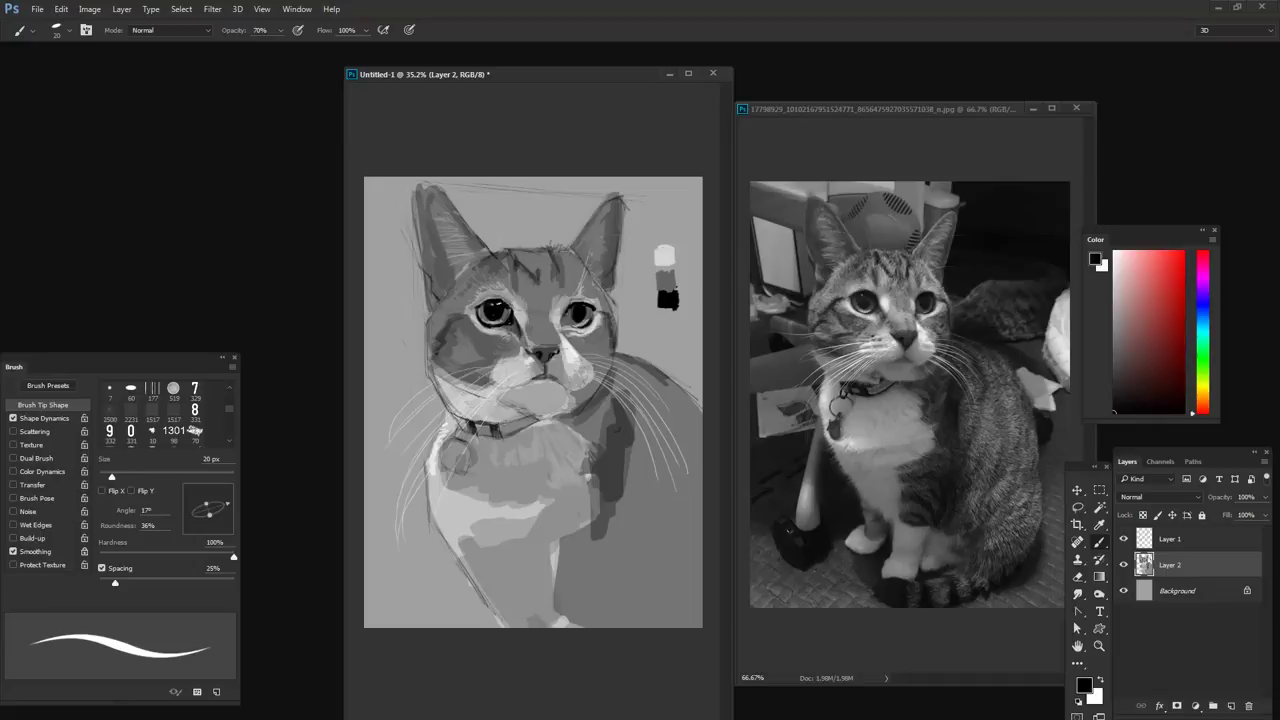
key(bracketleft)
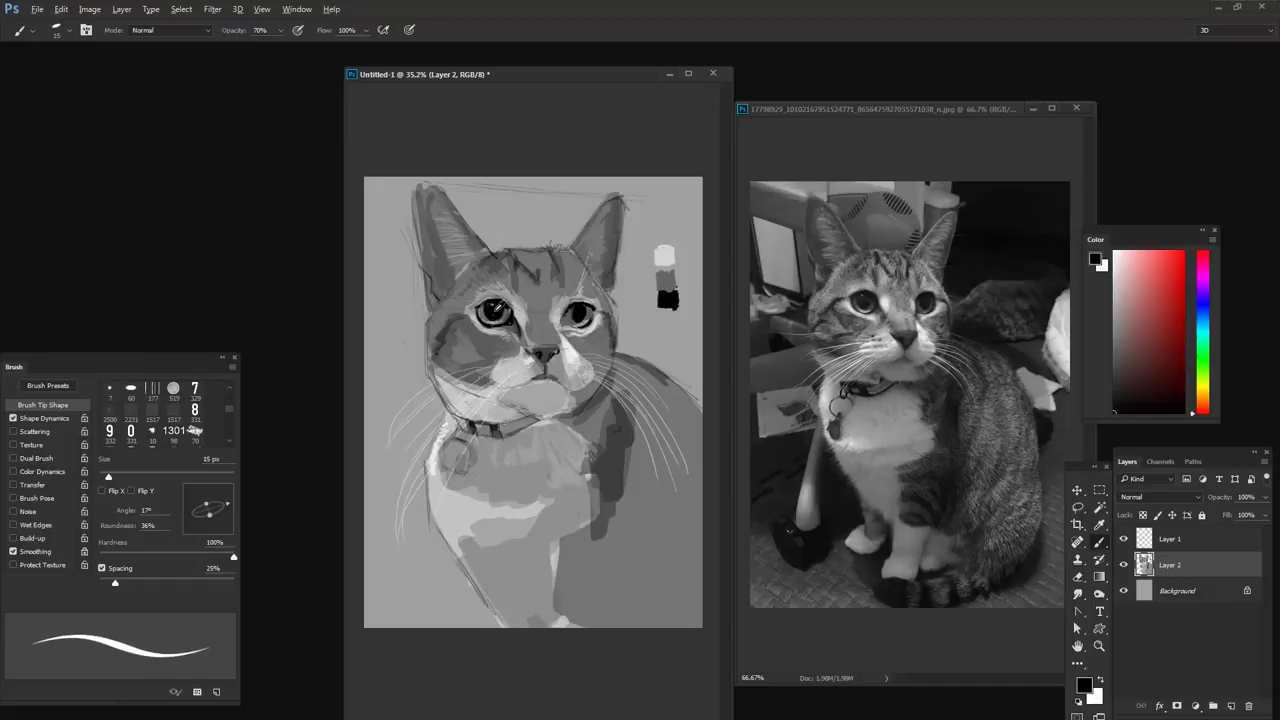
- Darken the right-hand eye in black at 40% opacity with a 45 to 25 px brush tip rotated to -2°
alt+click(661, 293)
alt+click(662, 297)
key(bracketright)
key(bracketright)
key(bracketright)
key(bracketright)
key(bracketright)
key(bracketright)
key(4)
drag(225, 510, 229, 511)
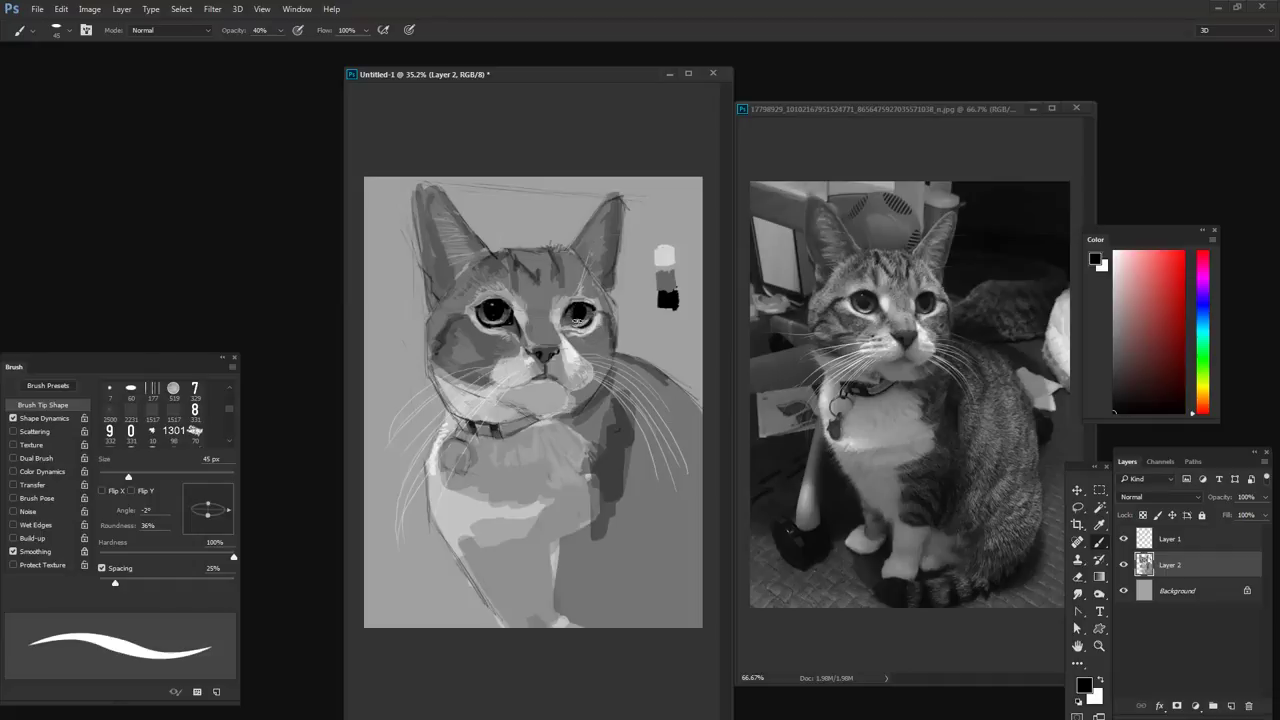
key(bracketleft)
key(bracketleft)
key(bracketleft)
key(bracketleft)
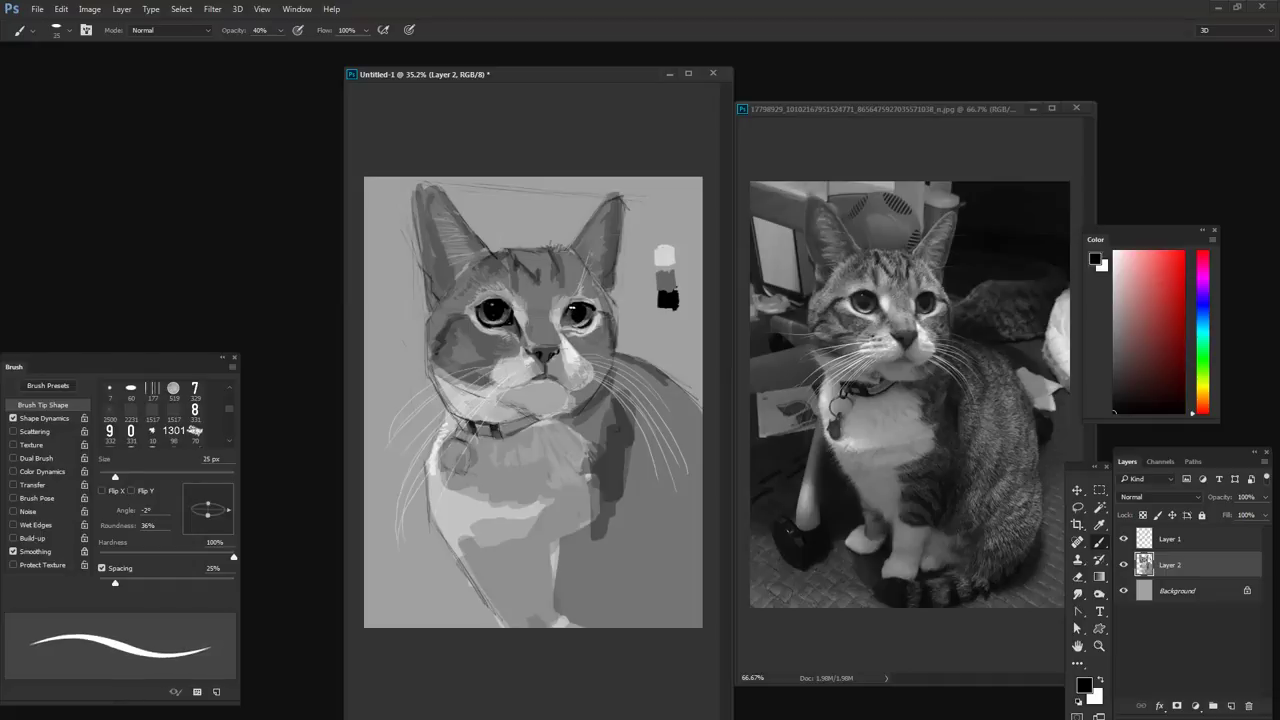
- Glaze the iris of the left-hand eye in grey sampled between the eyes with a 40 px brush at 10% opacity
click(584, 303)
alt+click(545, 294)
key(bracketright)
key(bracketright)
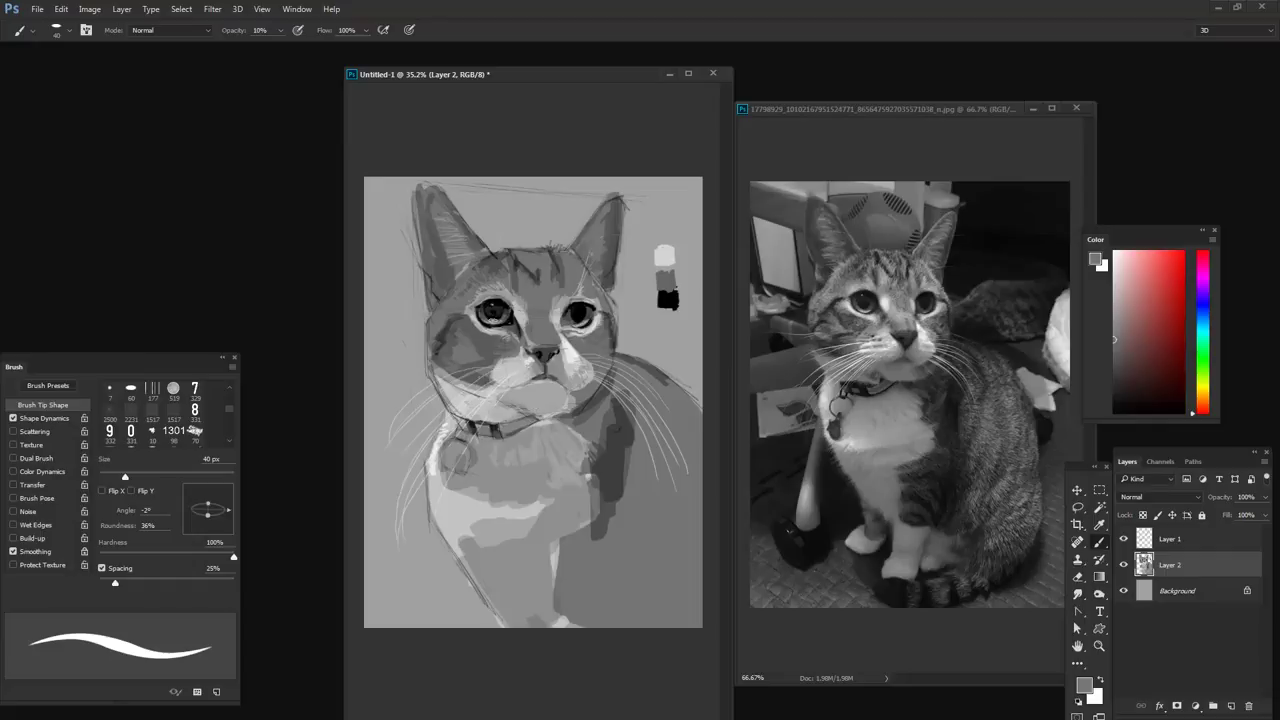
- Refine the iris and pupil of the left-hand eye in dark grey with a 20 px brush at 90% opacity
key(d)
key(bracketleft)
key(x)
key(bracketleft)
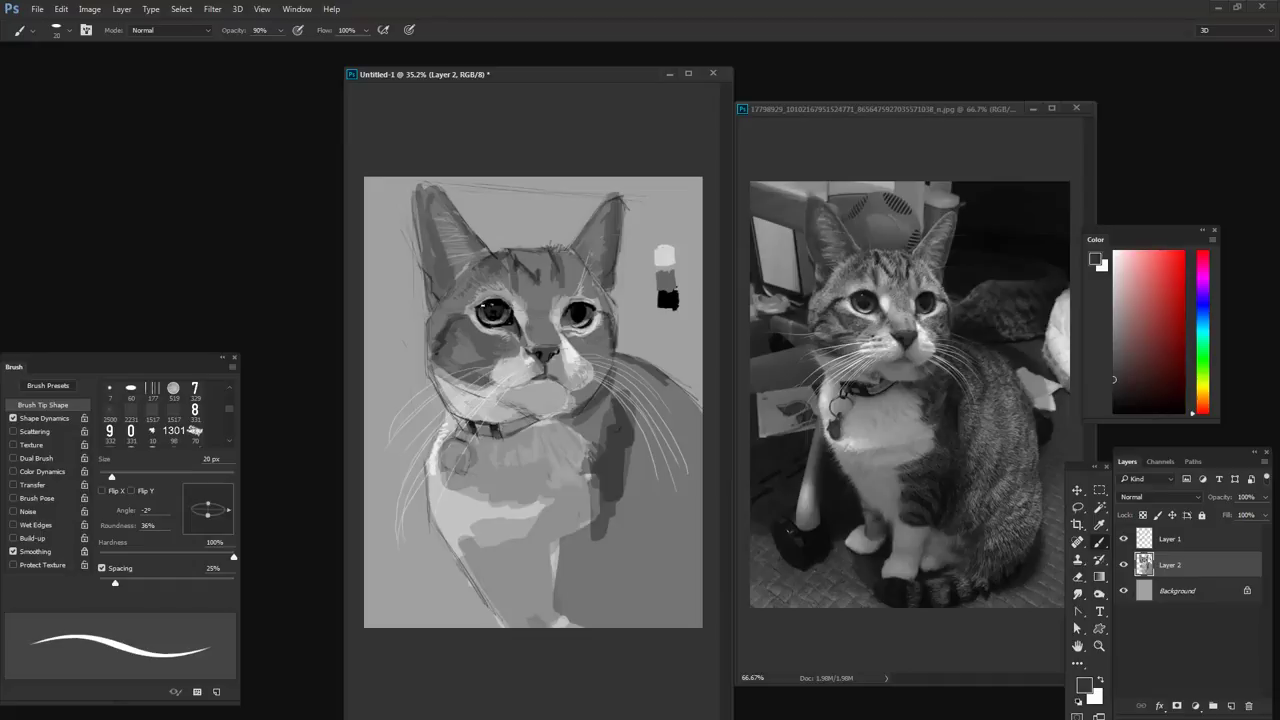
- Deepen the shading of both eyes in black at 20% opacity with a 50 to 40 px brush
key(bracketright)
key(x)
key(bracketright)
key(bracketright)
key(2)
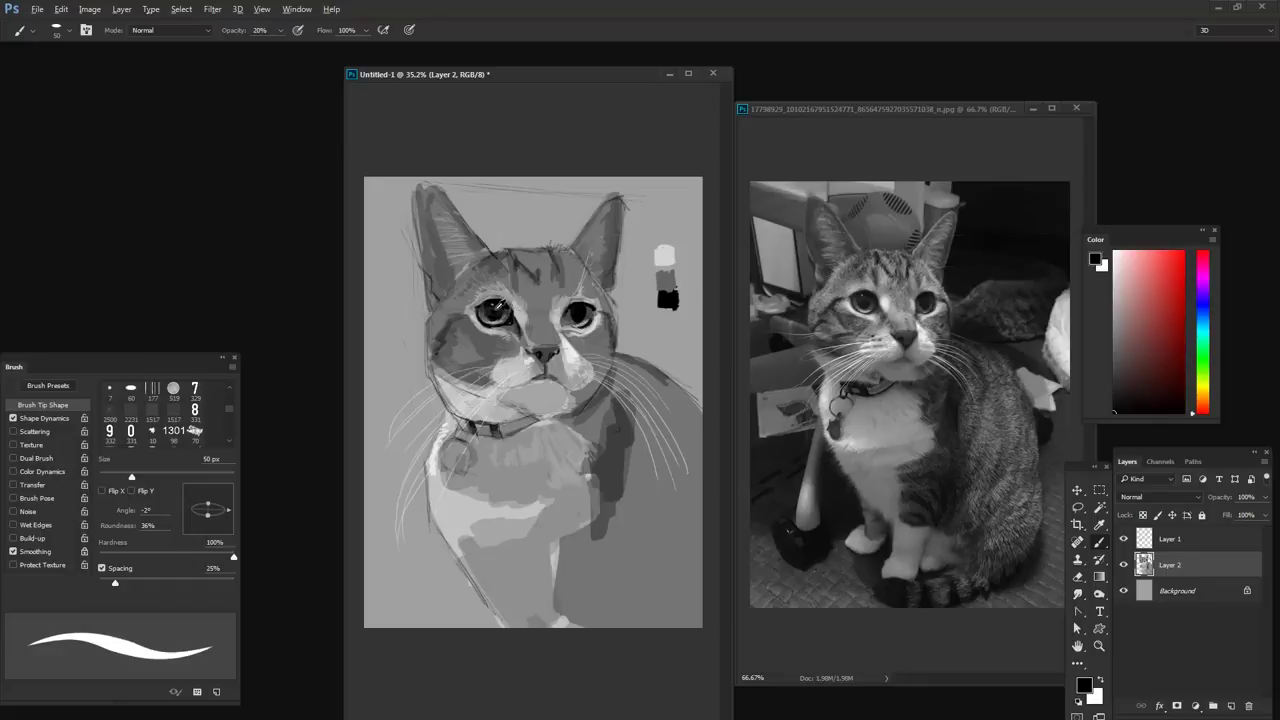
key(bracketleft)
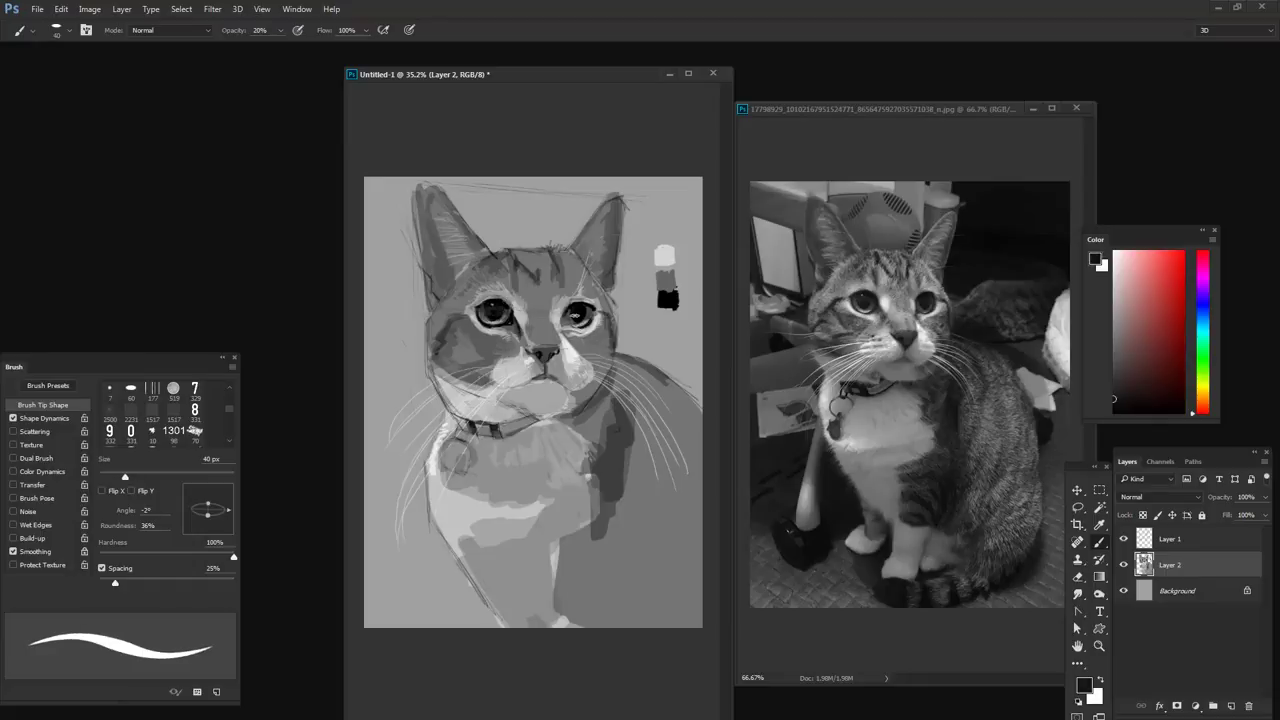
- Define the pupil and edges of the right-hand eye in black with a 15 px brush at 89% opacity
key(8)
key(9)
key(bracketleft)
key(bracketleft)
key(bracketleft)
key(bracketleft)
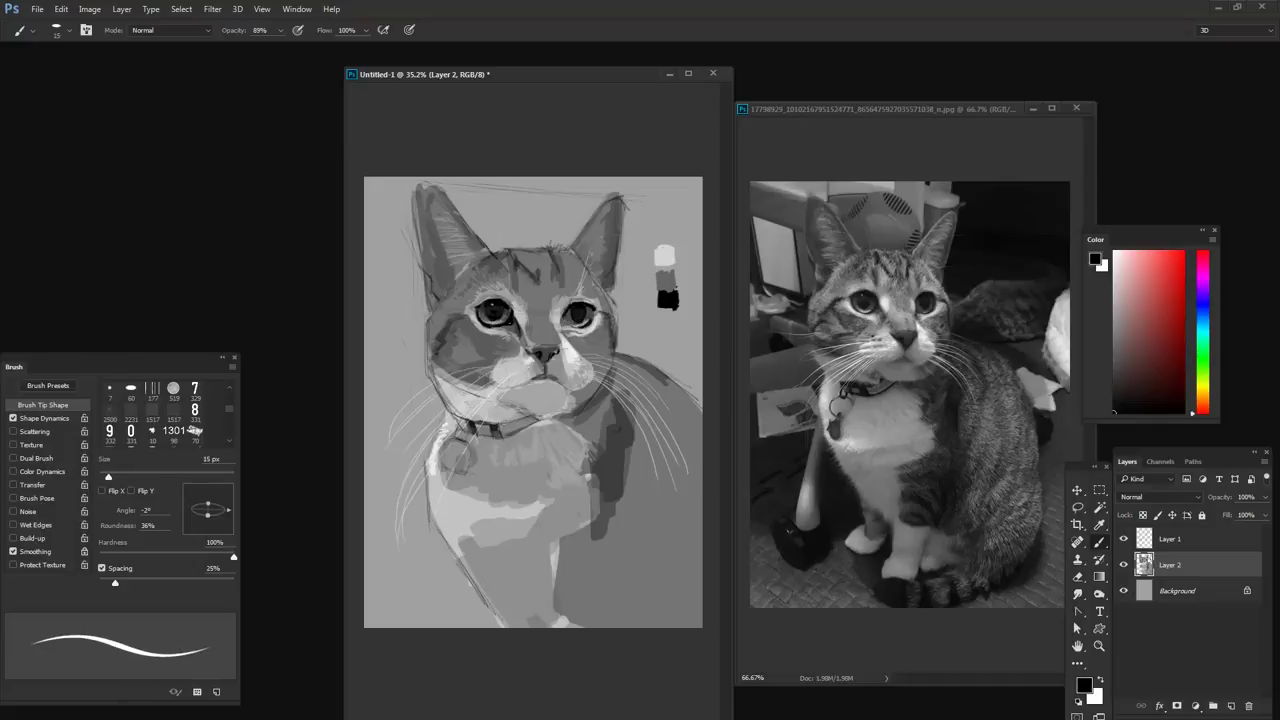
- Reshape the forehead stripes and touch up the fur around the eyes in greys sampled from the face with a 15 px brush
alt+click(546, 317)
alt+click(545, 268)
alt+click(541, 257)
alt+click(527, 265)
alt+click(528, 262)
alt+click(522, 297)
alt+click(446, 309)
alt+click(600, 291)
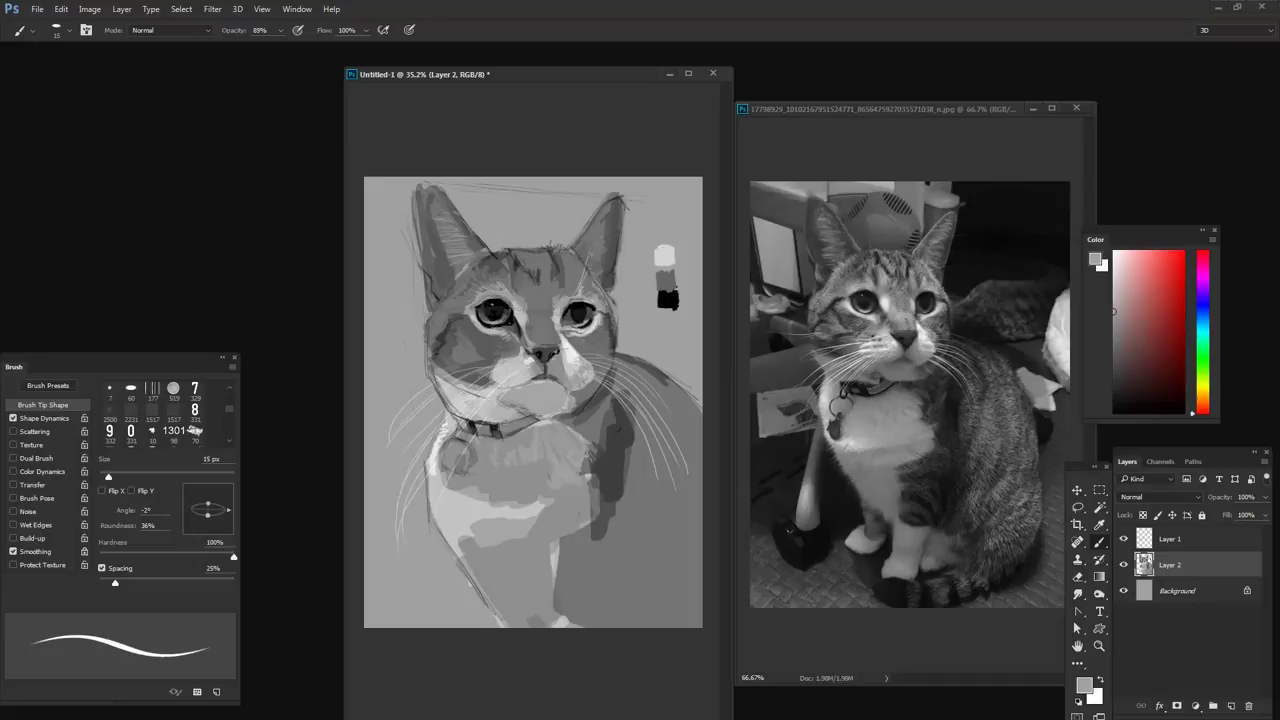
- Roughen the edge of the body shadow beside the chest with dark grey fur strokes using a 30 px brush
key(d)
alt+click(613, 441)
key(bracketright)
key(bracketright)
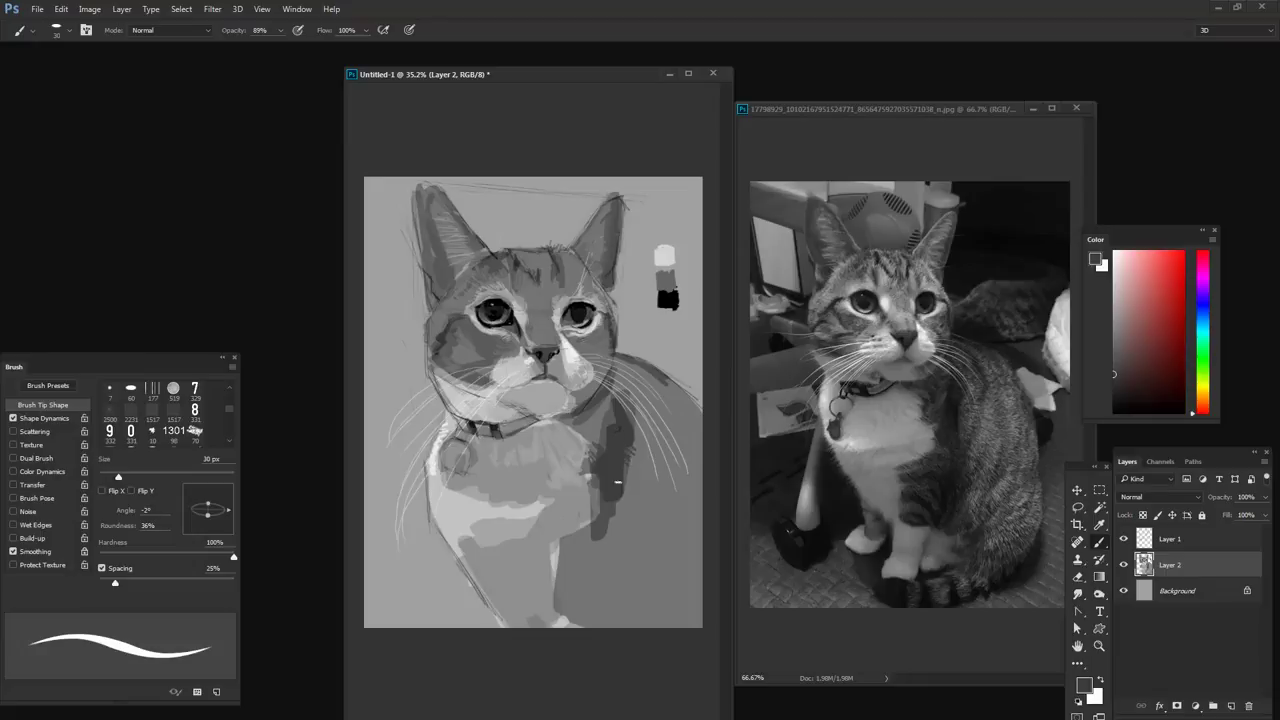
- Paint the dark grey tag hanging below the collar ring on the left-hand side of the chest
key(bracketleft)
key(bracketleft)
key(bracketleft)
key(bracketleft)
key(bracketleft)
key(bracketright)
key(bracketright)
key(bracketright)
key(bracketright)
mouse_move(451, 469)
mouse_down()
mouse_move(436, 508)
mouse_move(456, 510)
mouse_move(446, 486)
mouse_move(438, 505)
mouse_move(446, 488)
mouse_move(450, 508)
mouse_move(440, 490)
mouse_up()
key(bracketright)
key(bracketleft)
key(bracketleft)
key(bracketleft)
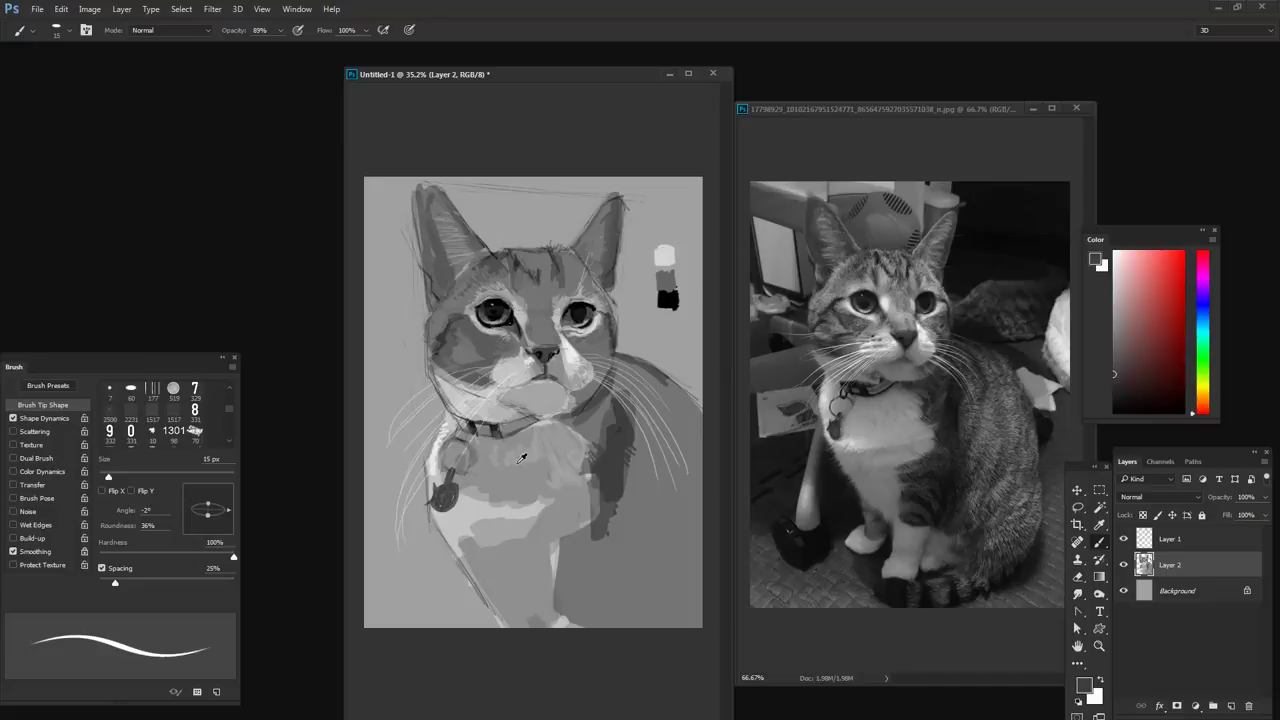
- Add fine highlights to the dark collar tag in light grey sampled from the value swatch with a 10 px brush
alt+click(666, 256)
key(bracketleft)
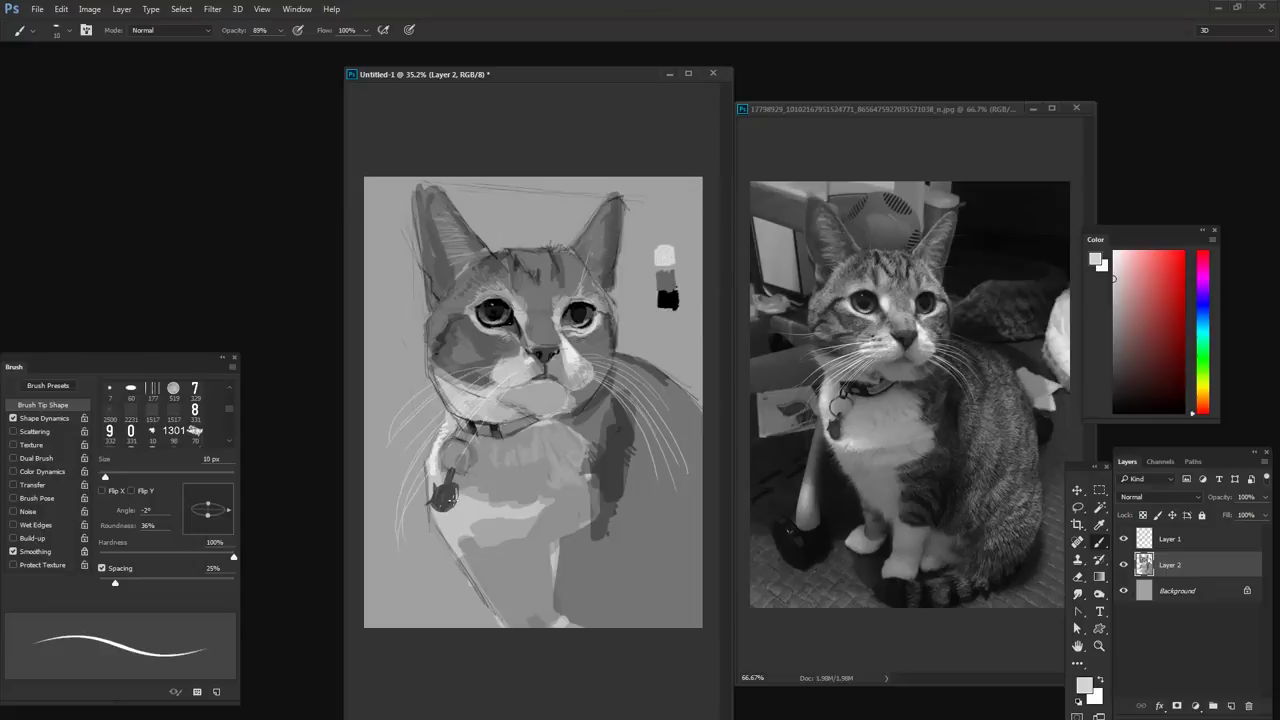
key(bracketleft)
key(d)
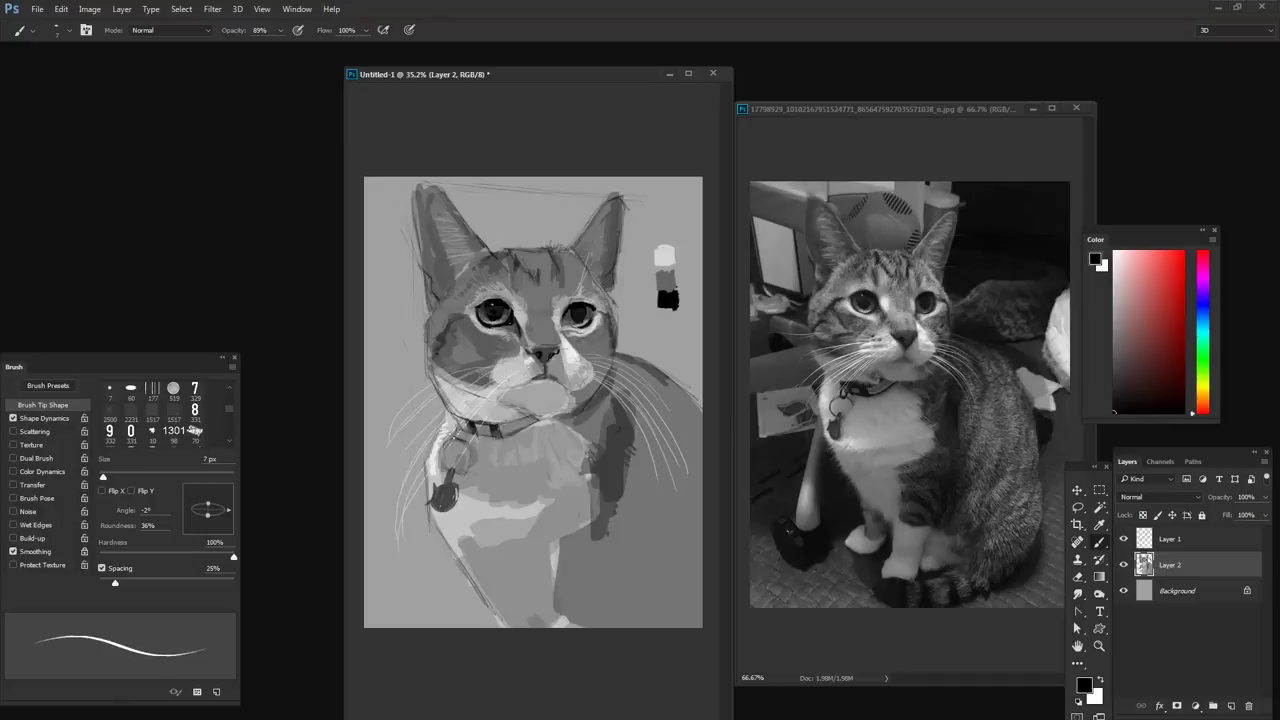
- Darken the collar above the hanging ring in black with a 25 px brush, refining it at 10 px
key(bracketright)
key(bracketright)
key(bracketright)
key(bracketright)
key(bracketright)
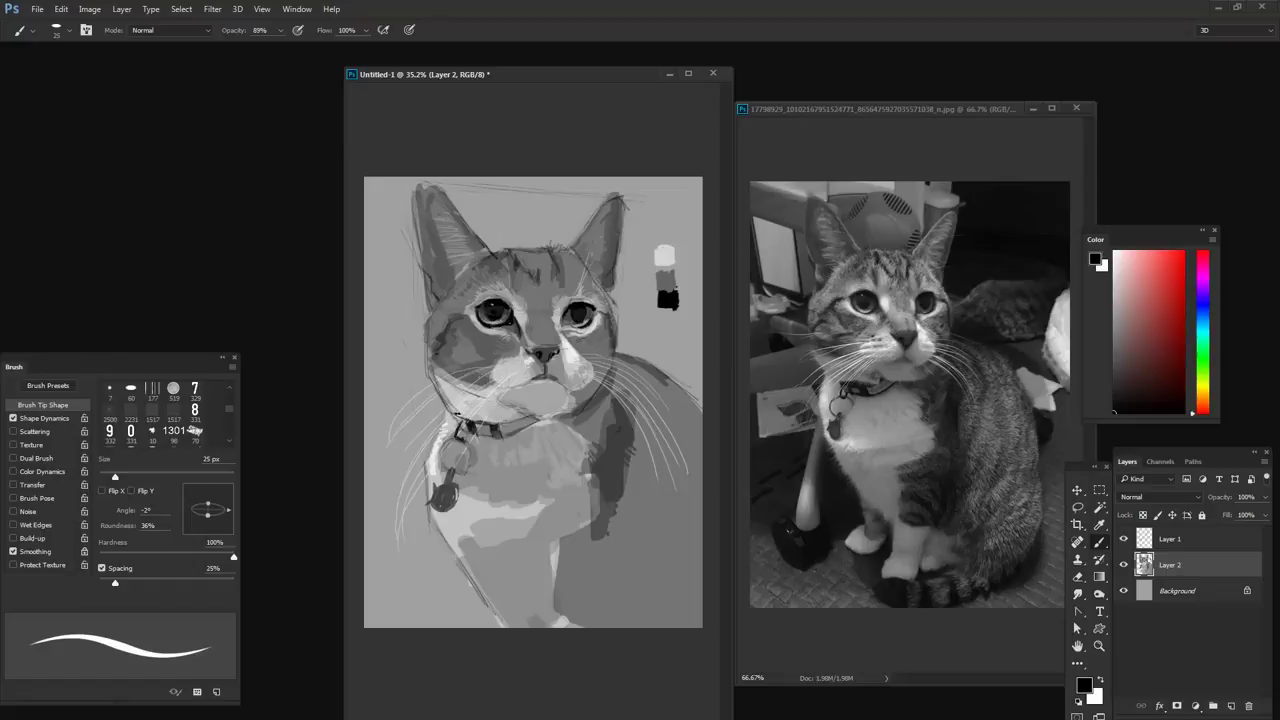
key(bracketleft)
key(bracketleft)
key(bracketleft)
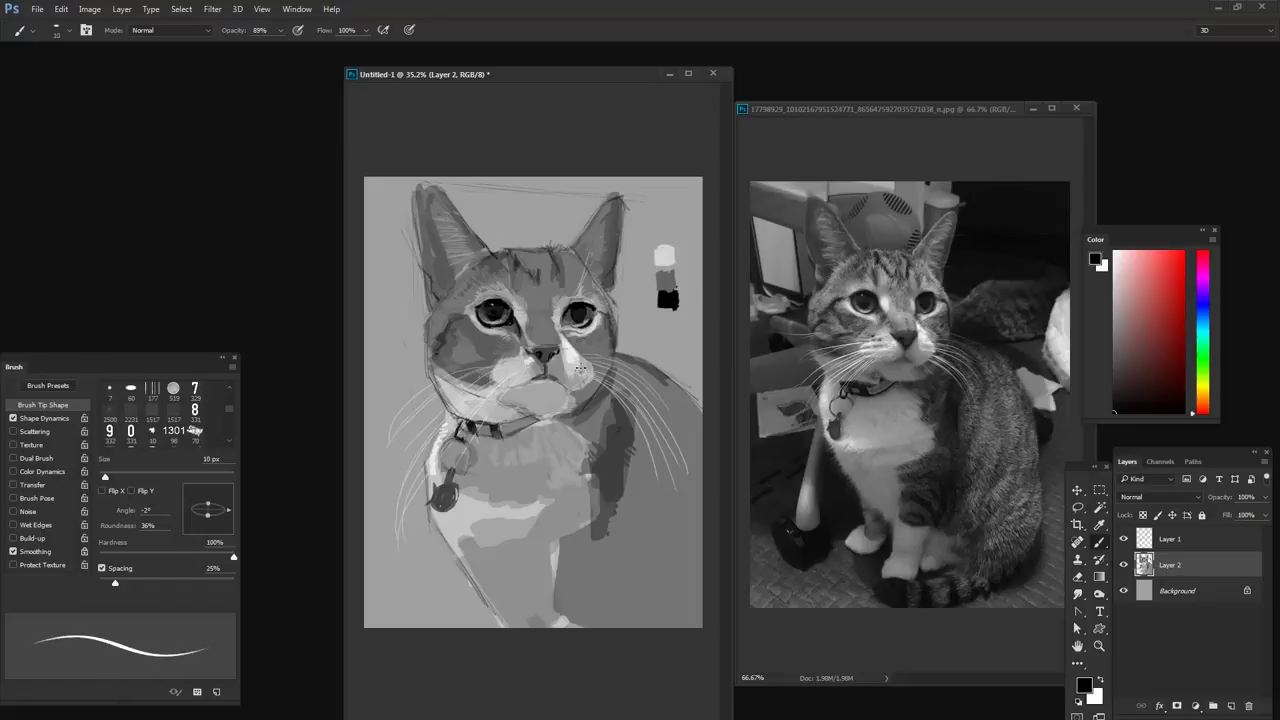
- Touch up the left-hand cheek markings in dark grey sampled from them with a 15 px brush
key(bracketleft)
key(bracketleft)
key(bracketleft)
alt+click(470, 337)
key(bracketright)
key(bracketright)
key(bracketright)
key(bracketright)
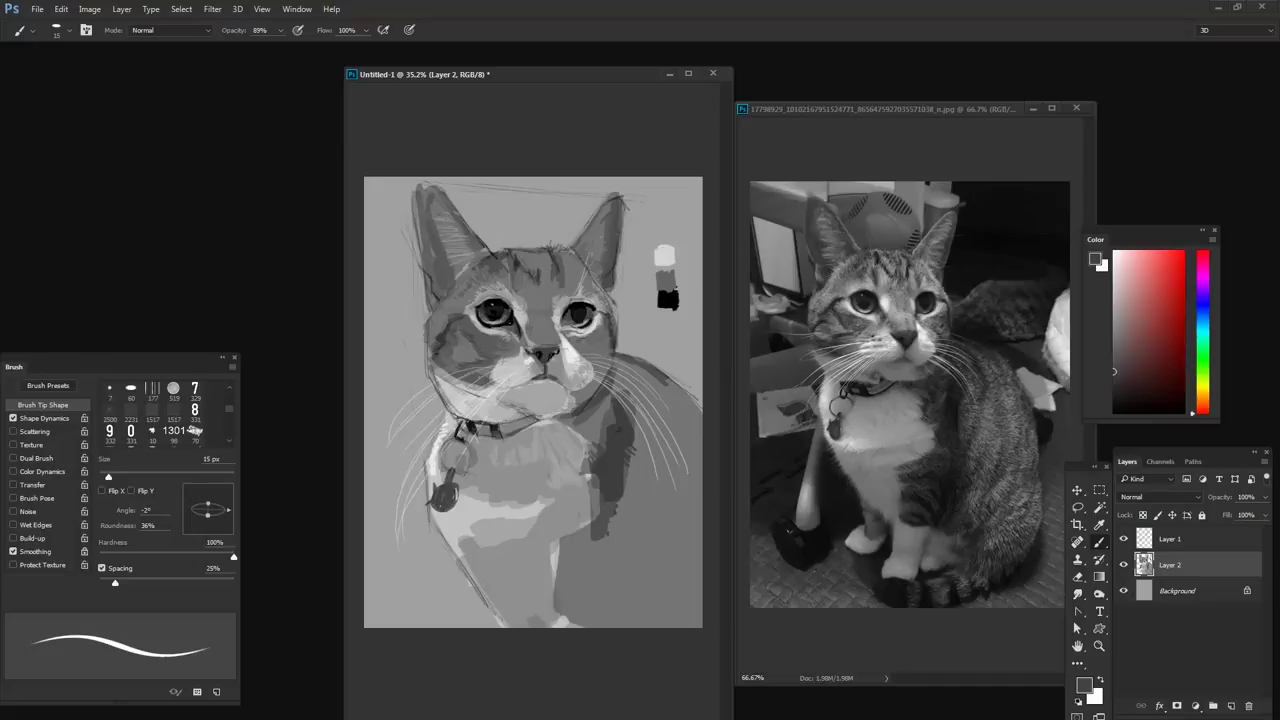
- Model the nose and its bridge in greys sampled from the face, chest shadow and value swatches
alt+click(489, 288)
alt+click(537, 328)
alt+click(663, 286)
alt+click(619, 447)
alt+click(551, 345)
alt+click(665, 271)
alt+click(554, 335)
alt+click(545, 352)
alt+click(554, 335)
alt+click(662, 280)
alt+click(557, 464)
- Reset the foreground colour to black and compare the painting with Layer 1 hidden and shown
key(d)
click(1123, 539)
click(1123, 539)
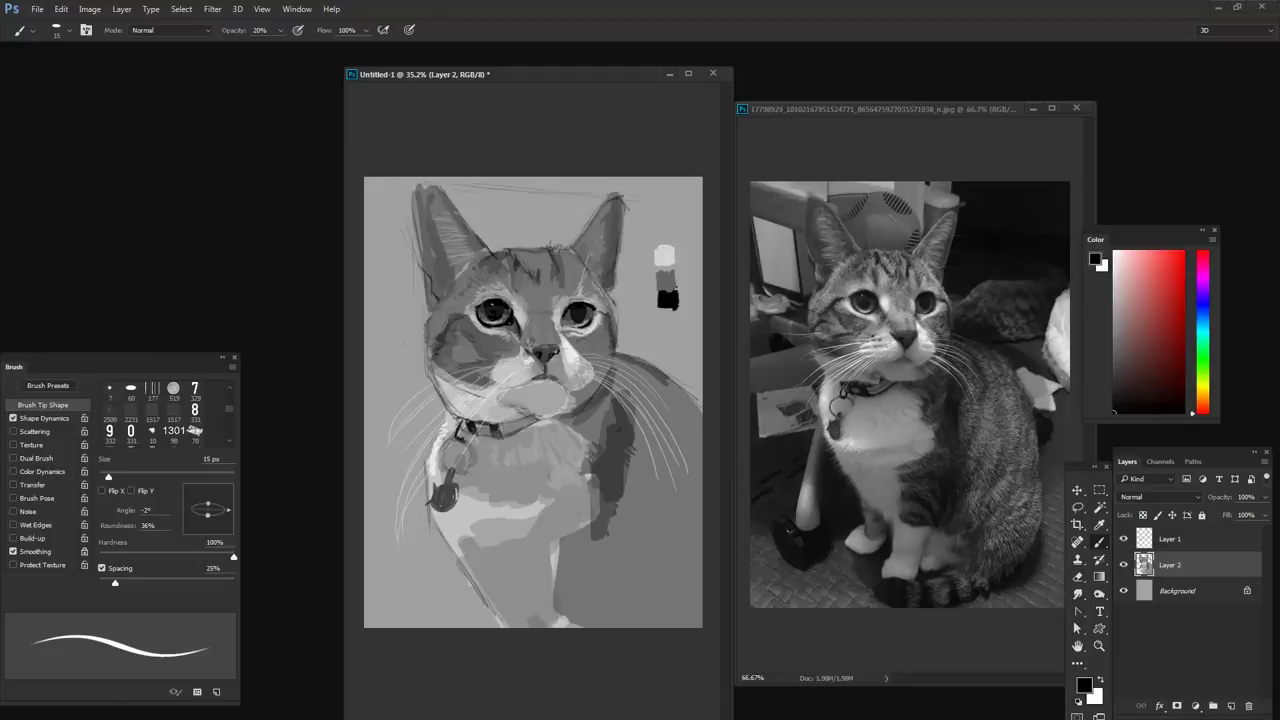